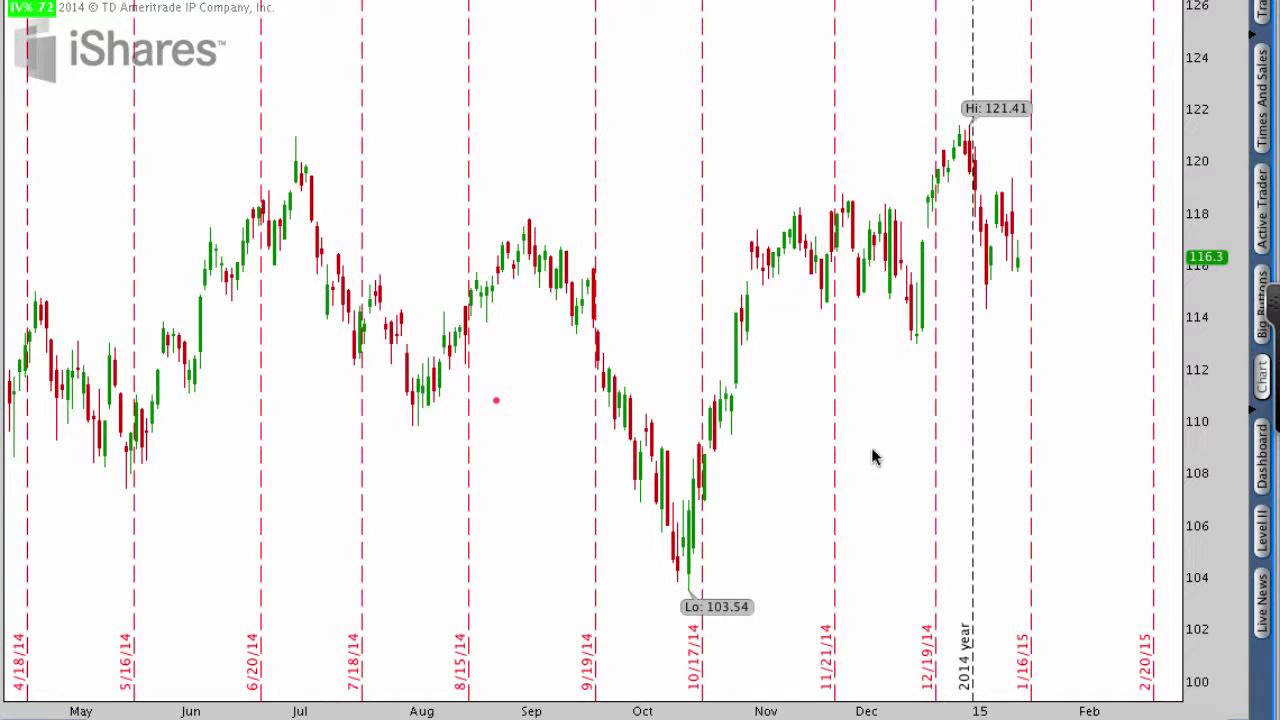
pyautogui.click(871, 451)
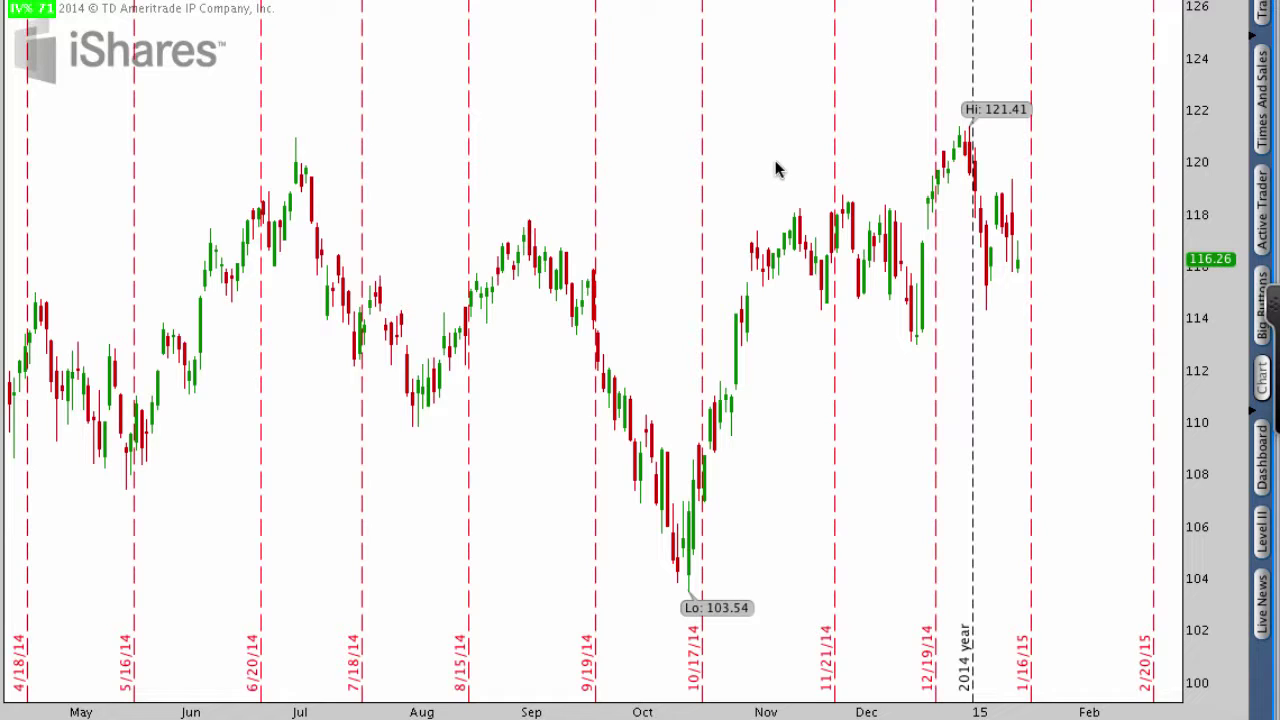
pyautogui.moveTo(480, 183)
pyautogui.mouseDown()
pyautogui.moveTo(200, 48)
pyautogui.moveTo(66, 4)
pyautogui.mouseUp()
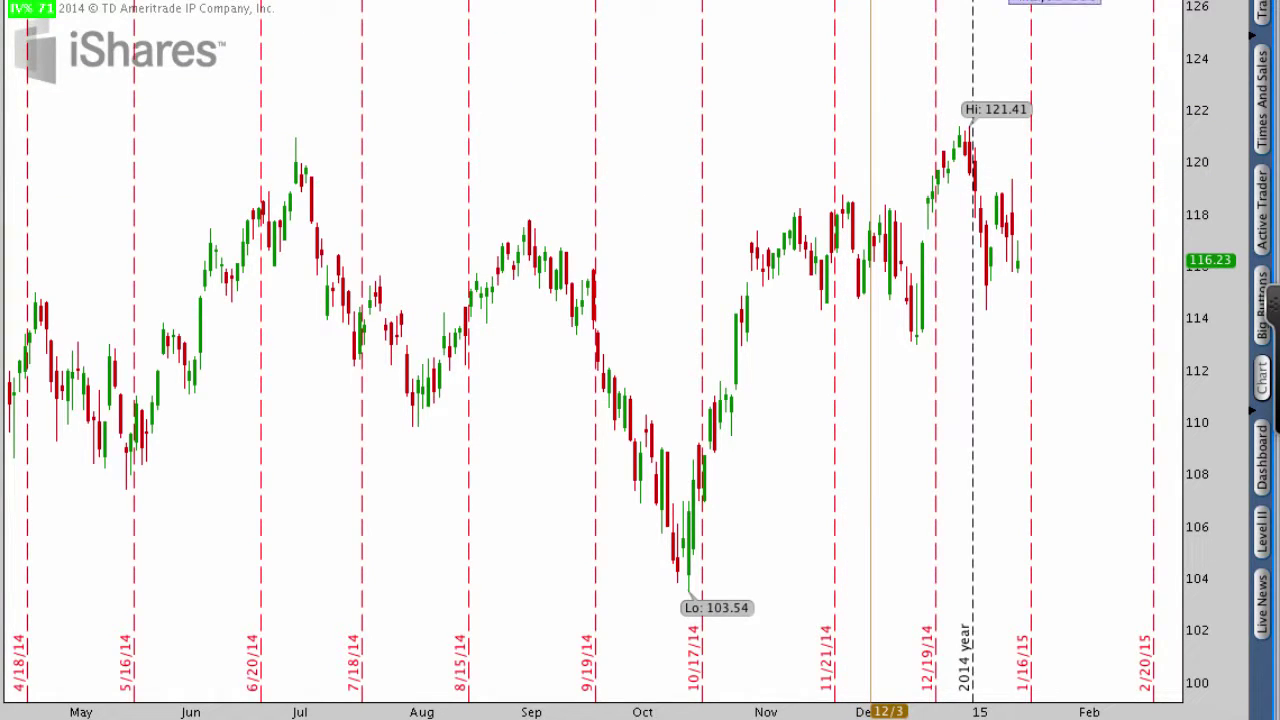
# Search the chart's available studies for "mac" and add MACDTwoLines as a lower study.
pyautogui.click(1030, 3)
pyautogui.click(1026, 32)
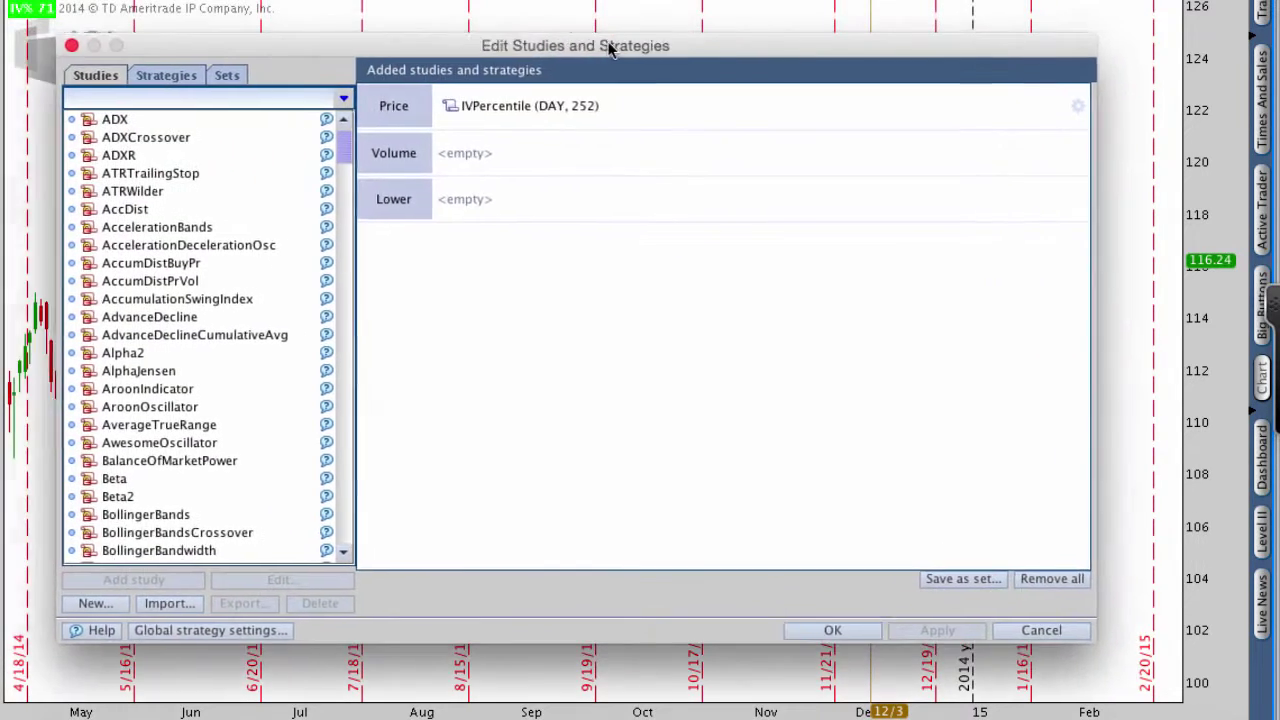
pyautogui.moveTo(610, 50); pyautogui.dragTo(643, 28)
pyautogui.click(485, 68)
pyautogui.click(305, 76)
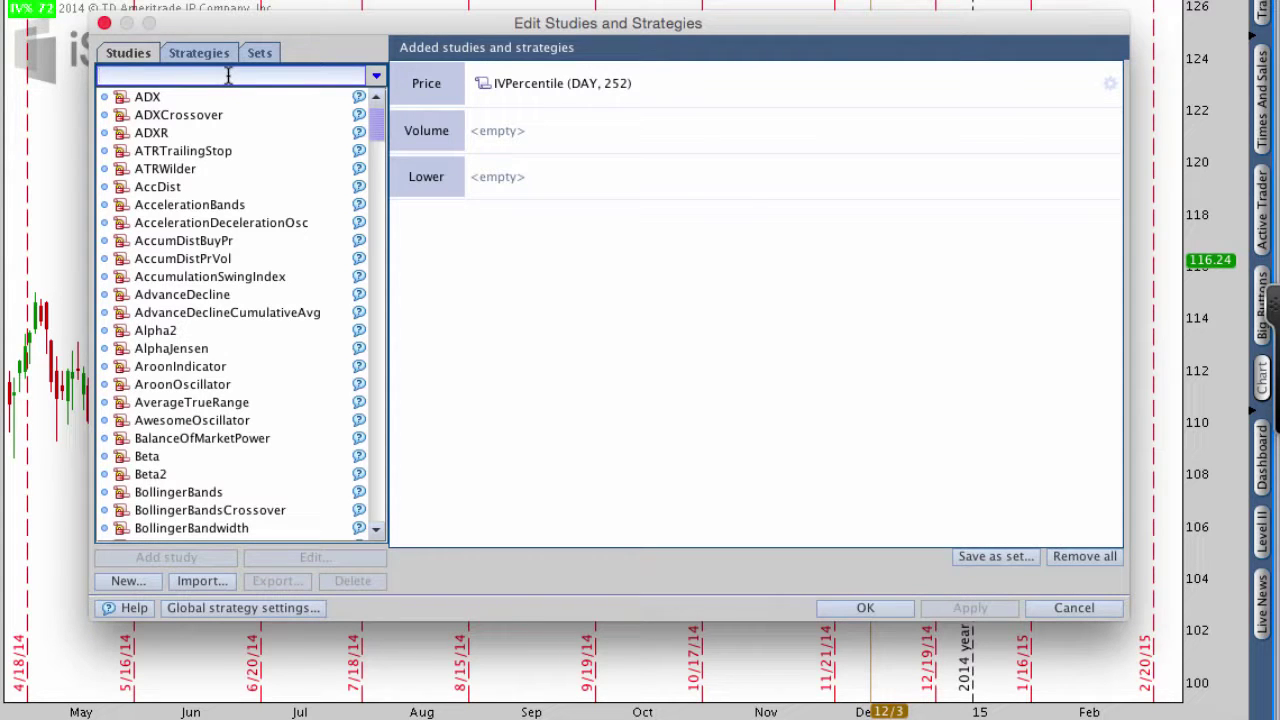
pyautogui.write('mac')
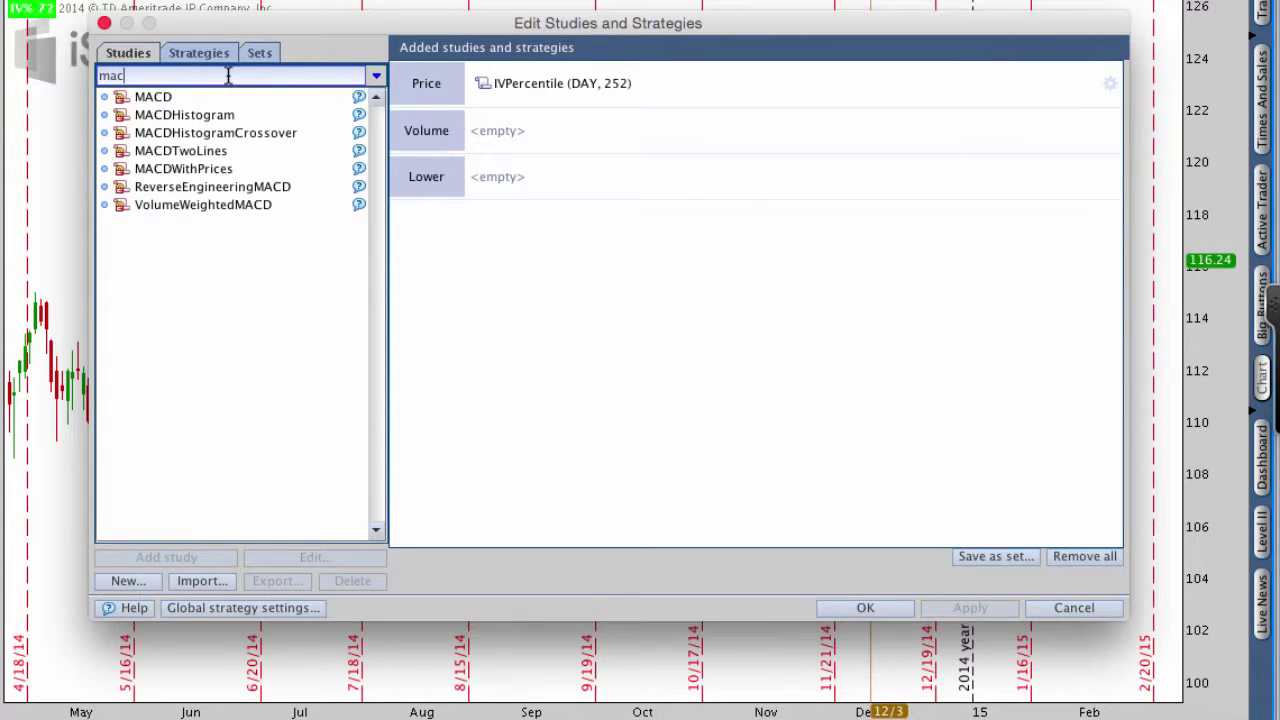
pyautogui.click(209, 151)
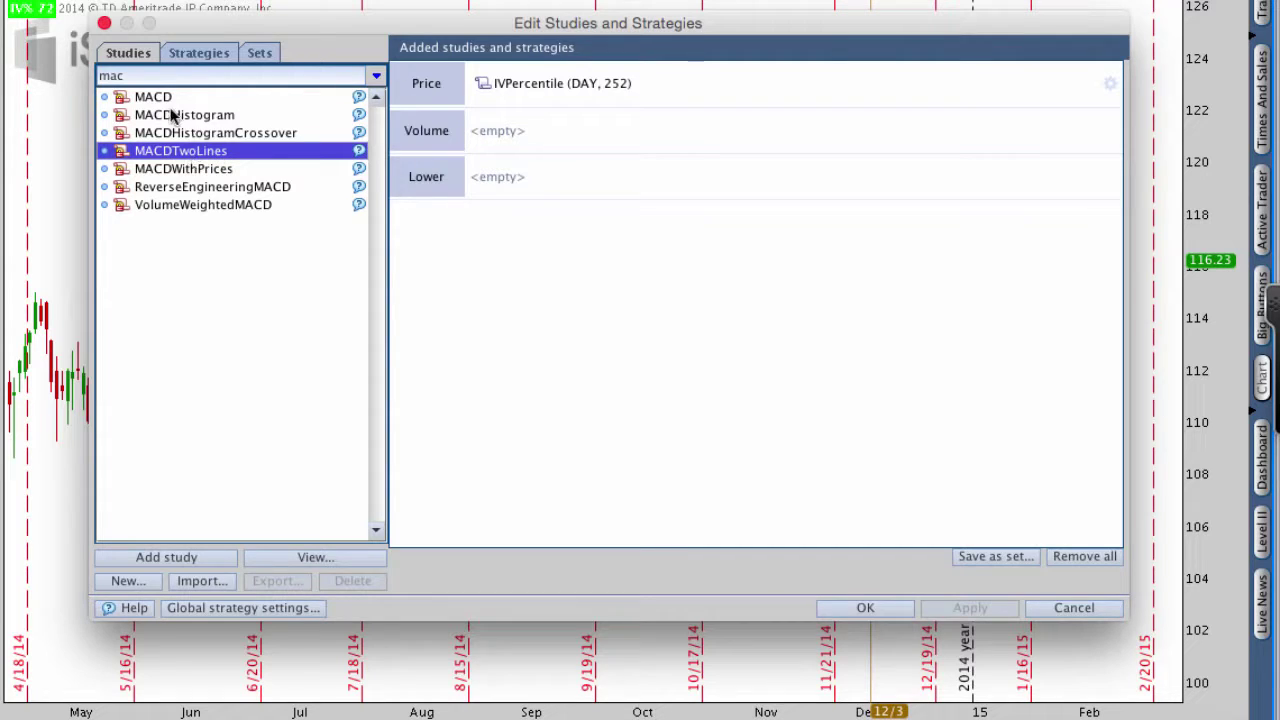
pyautogui.doubleClick(182, 153)
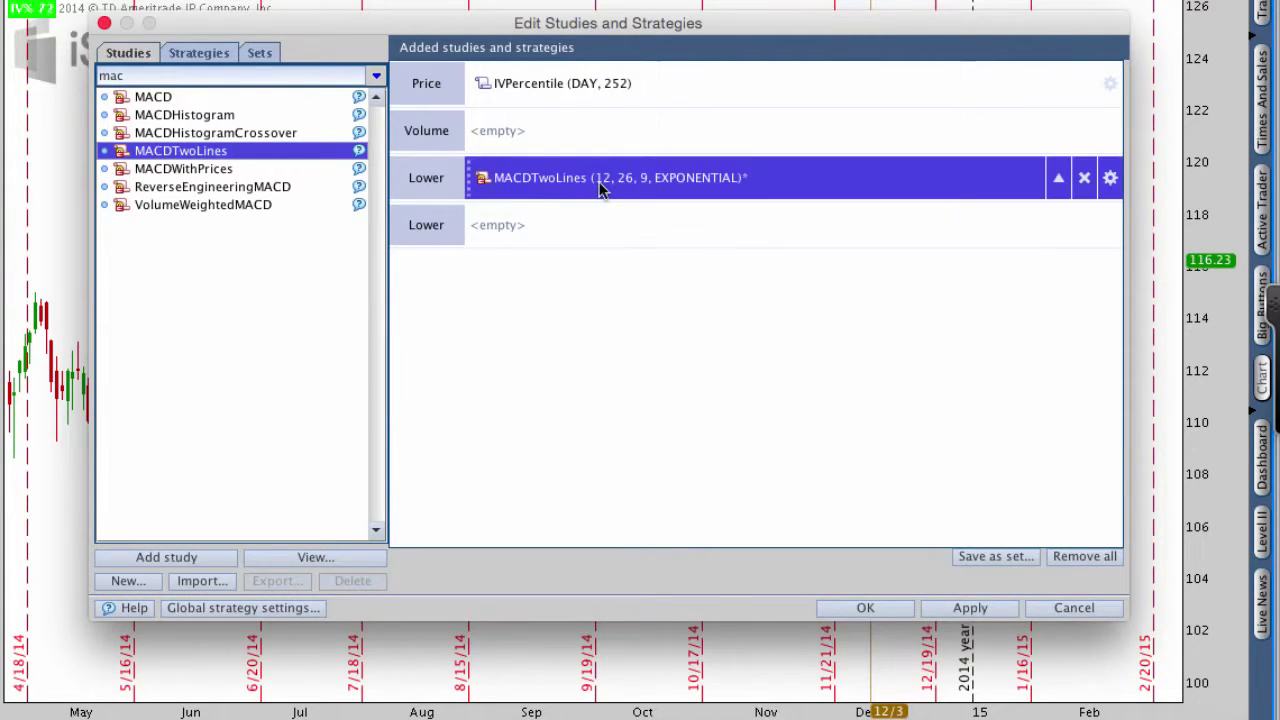
# Open the customization settings of the added MACDTwoLines study and set its fast length to 15.
pyautogui.click(1110, 180)
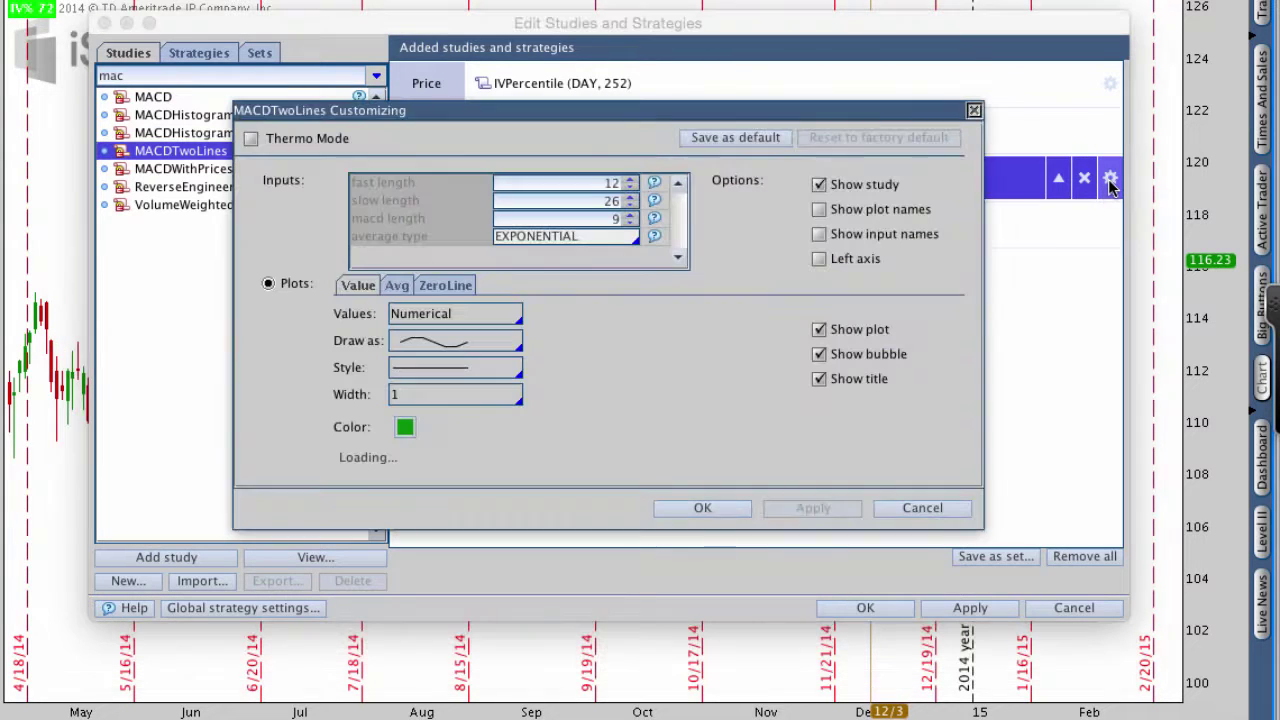
pyautogui.moveTo(621, 110); pyautogui.dragTo(611, 107)
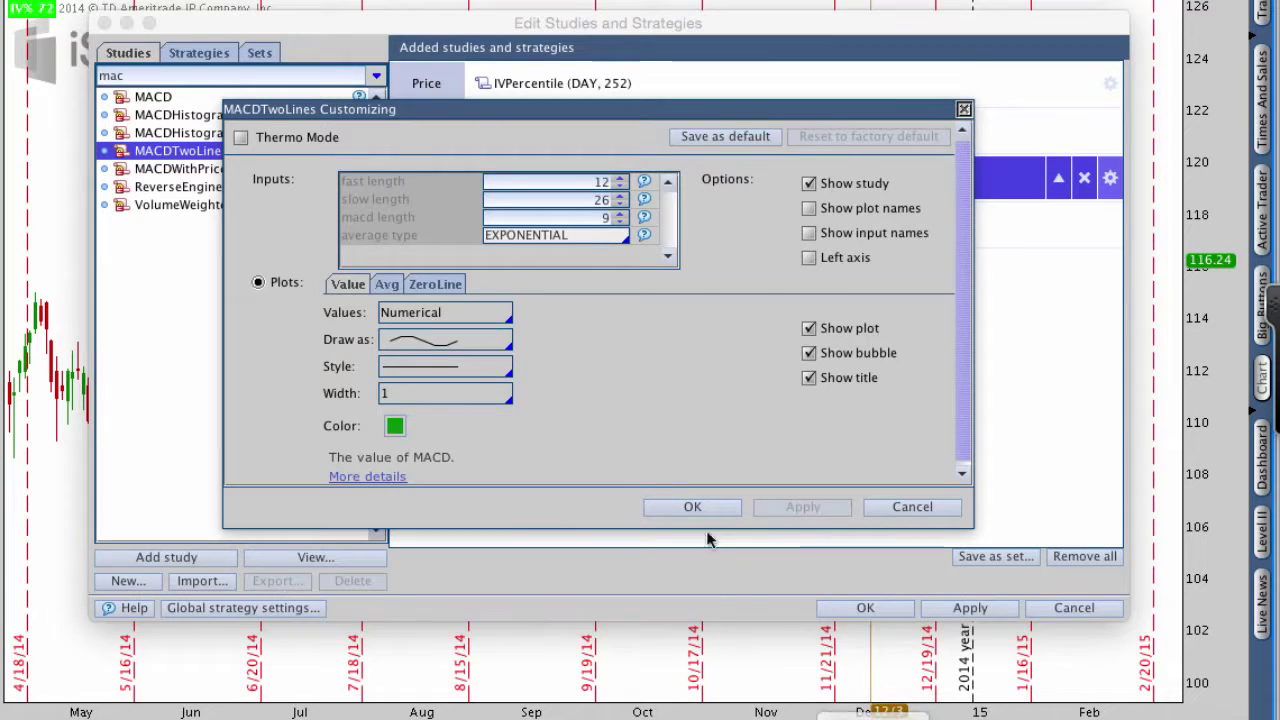
pyautogui.moveTo(337, 197); pyautogui.dragTo(415, 192)
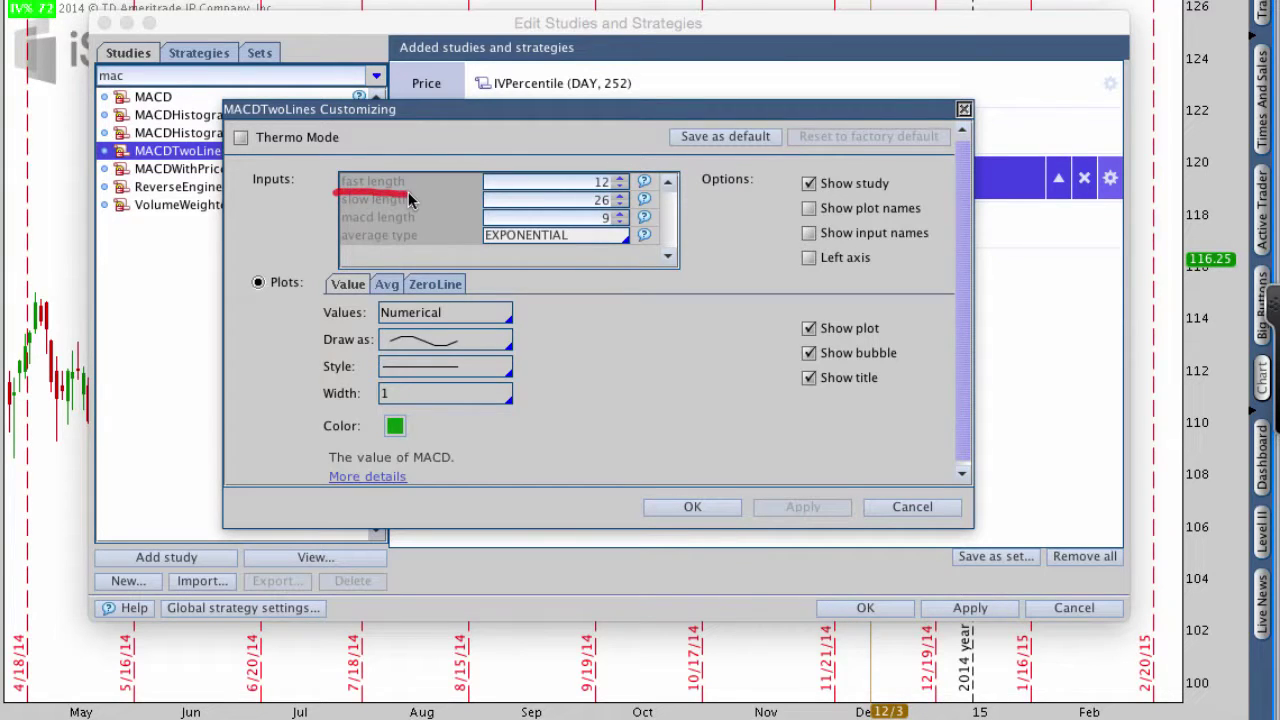
pyautogui.moveTo(584, 194); pyautogui.dragTo(615, 197)
pyautogui.doubleClick(604, 184)
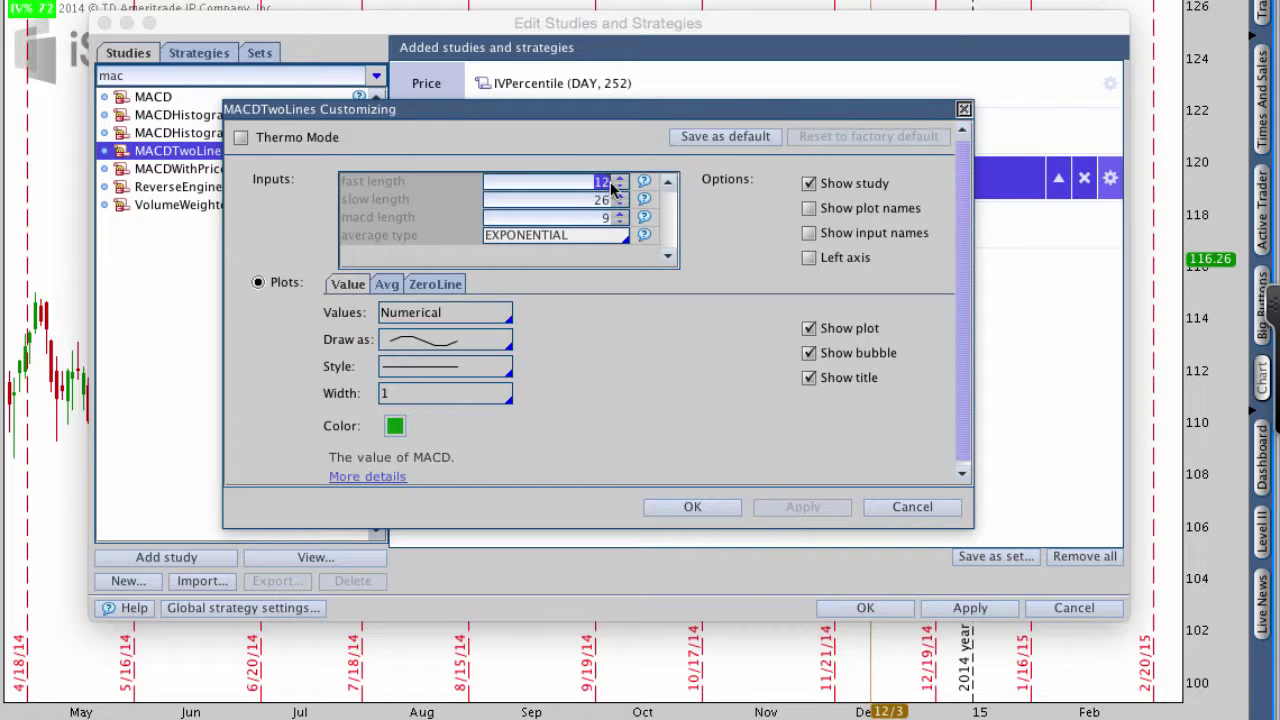
pyautogui.write('15')
# Set the MACDTwoLines slow length to 30 and apply the study to the chart.
pyautogui.doubleClick(601, 199)
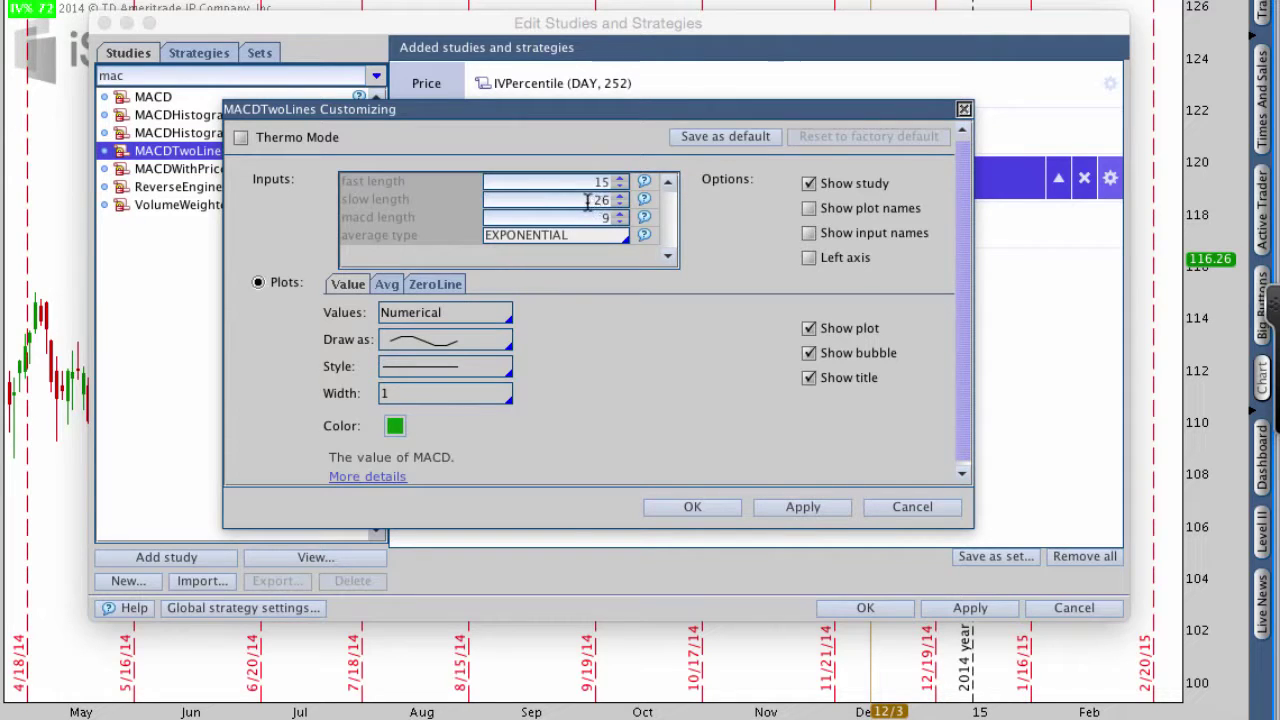
pyautogui.write('30')
pyautogui.moveTo(254, 140)
pyautogui.mouseDown()
pyautogui.moveTo(340, 179)
pyautogui.moveTo(334, 156)
pyautogui.mouseUp()
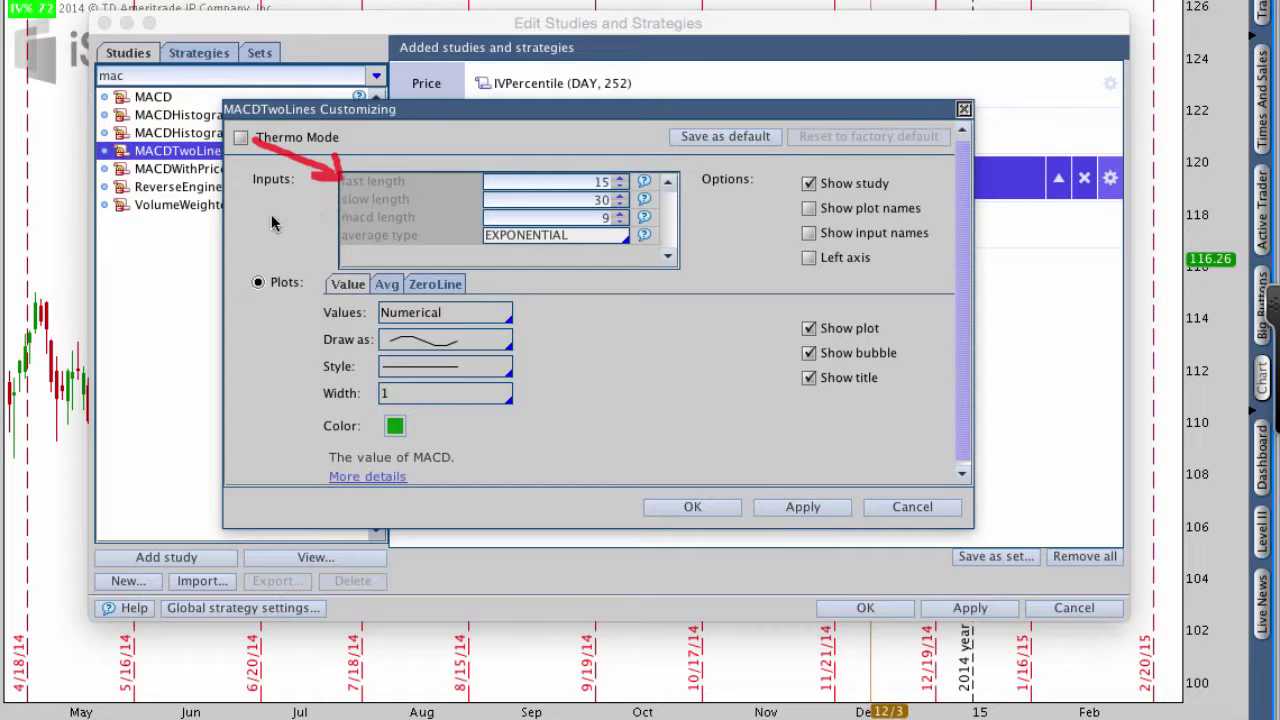
pyautogui.moveTo(250, 226)
pyautogui.mouseDown()
pyautogui.moveTo(340, 206)
pyautogui.moveTo(306, 190)
pyautogui.moveTo(340, 208)
pyautogui.moveTo(333, 225)
pyautogui.mouseUp()
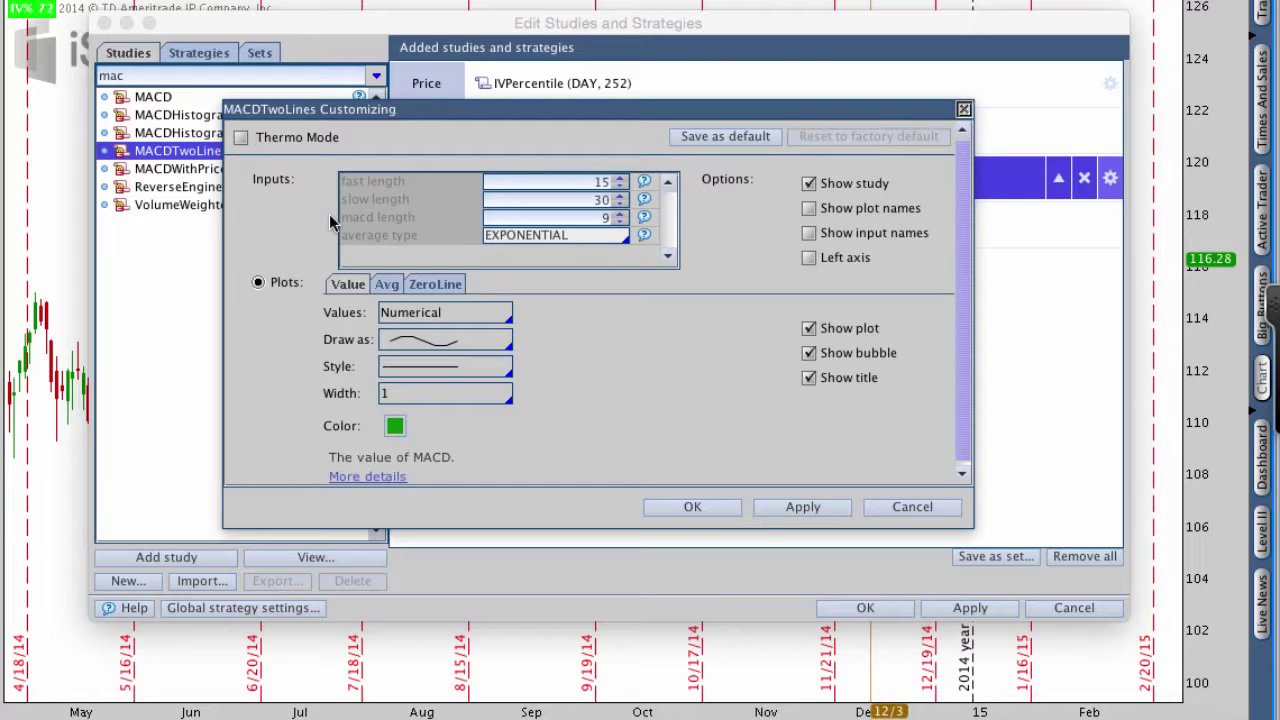
pyautogui.click(801, 507)
pyautogui.click(719, 505)
pyautogui.click(940, 605)
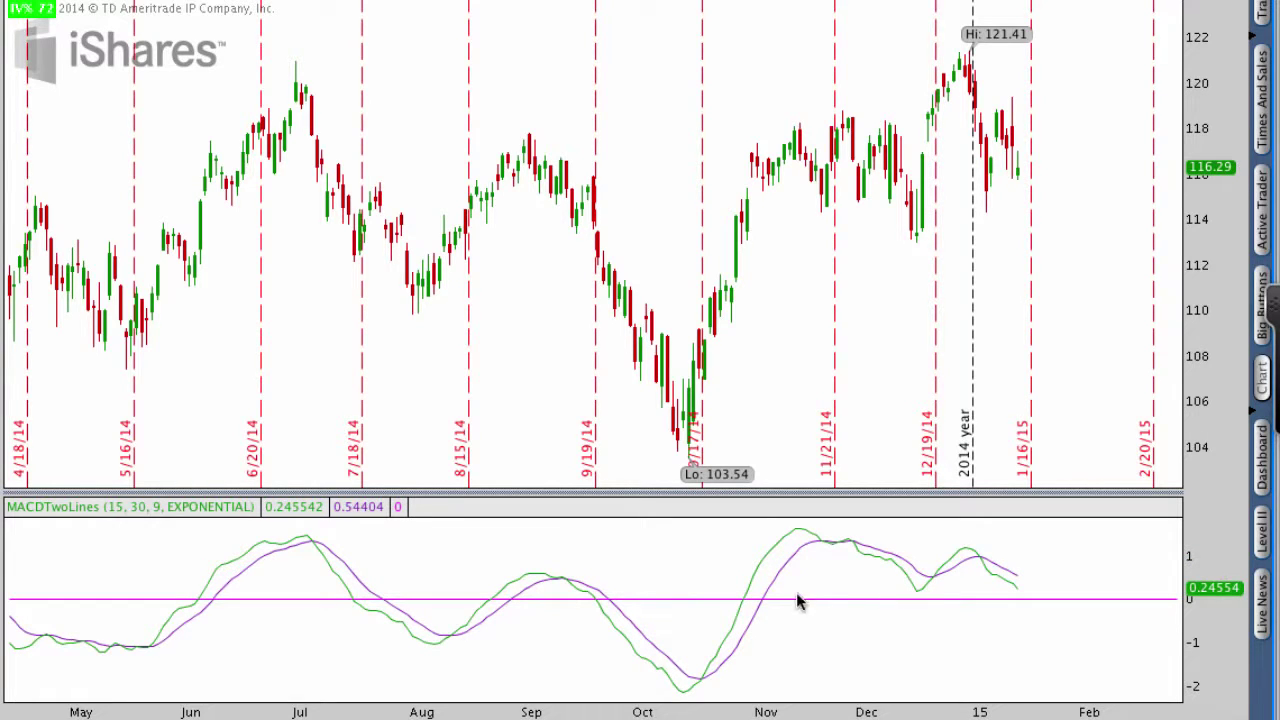
# Examine the July sell and August buy crossovers of the MACD lines against the price moves that follow them.
pyautogui.moveTo(193, 420)
pyautogui.mouseDown()
pyautogui.moveTo(234, 563)
pyautogui.moveTo(223, 543)
pyautogui.moveTo(232, 558)
pyautogui.moveTo(248, 531)
pyautogui.moveTo(230, 550)
pyautogui.moveTo(238, 562)
pyautogui.mouseUp()
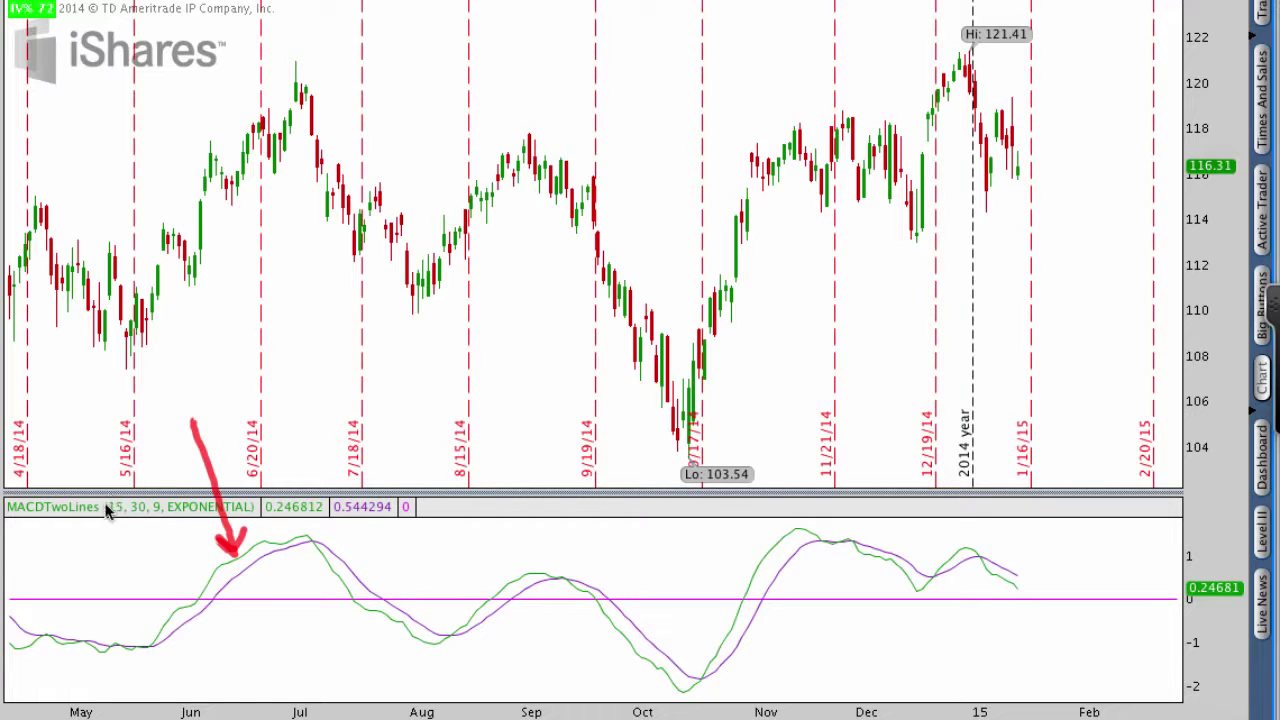
pyautogui.moveTo(101, 519); pyautogui.dragTo(120, 519)
pyautogui.moveTo(285, 686)
pyautogui.mouseDown()
pyautogui.moveTo(207, 625)
pyautogui.moveTo(228, 626)
pyautogui.mouseUp()
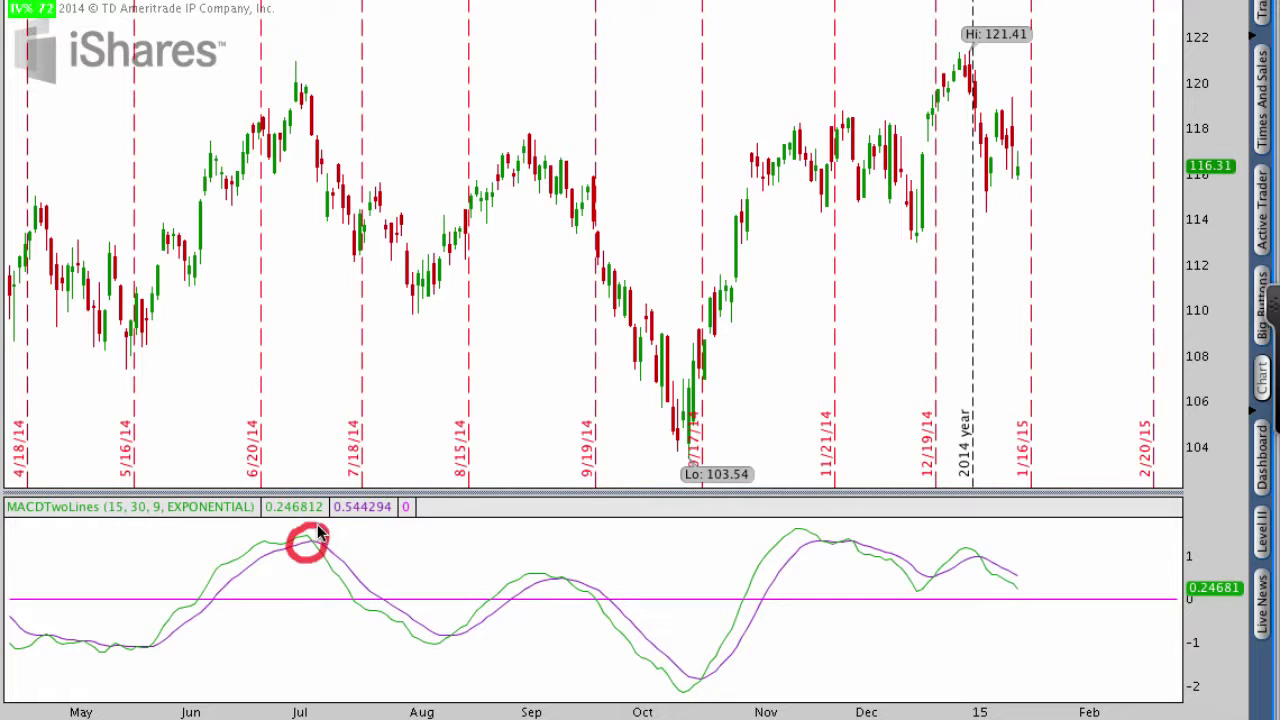
pyautogui.moveTo(330, 388)
pyautogui.mouseDown()
pyautogui.moveTo(312, 512)
pyautogui.moveTo(305, 490)
pyautogui.moveTo(350, 490)
pyautogui.mouseUp()
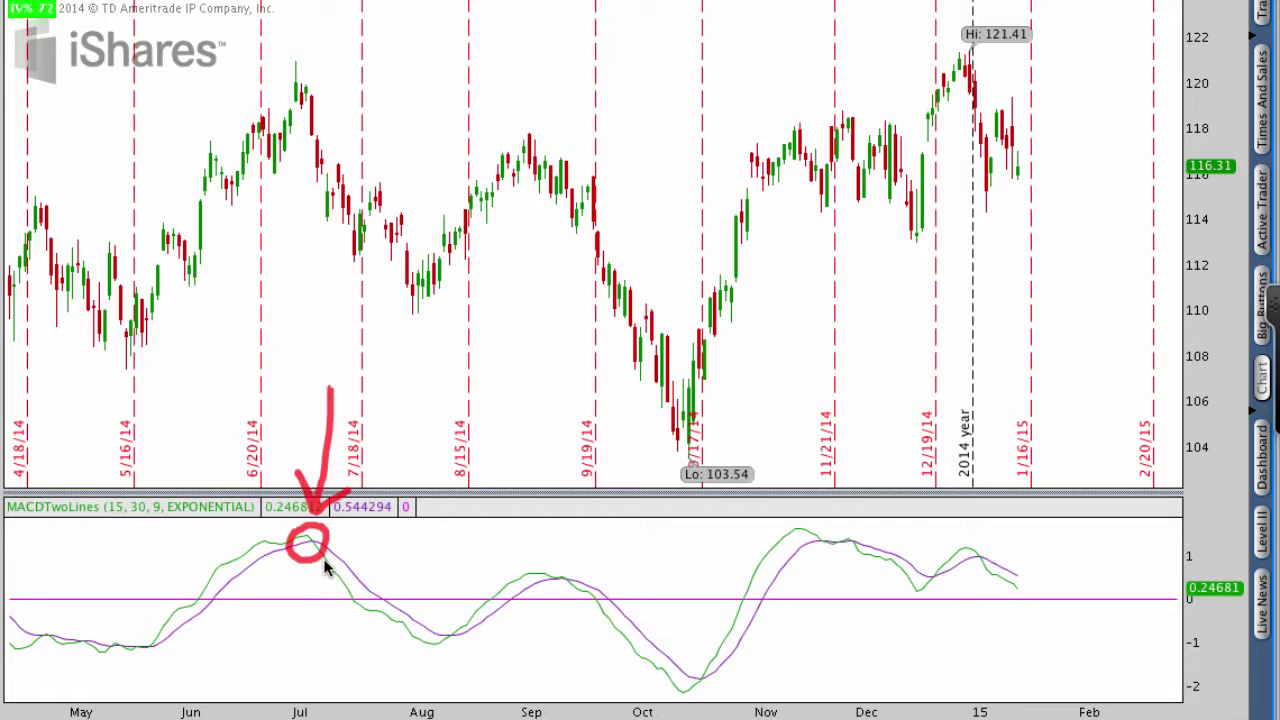
pyautogui.moveTo(354, 342)
pyautogui.mouseDown()
pyautogui.moveTo(330, 360)
pyautogui.moveTo(357, 371)
pyautogui.moveTo(320, 378)
pyautogui.mouseUp()
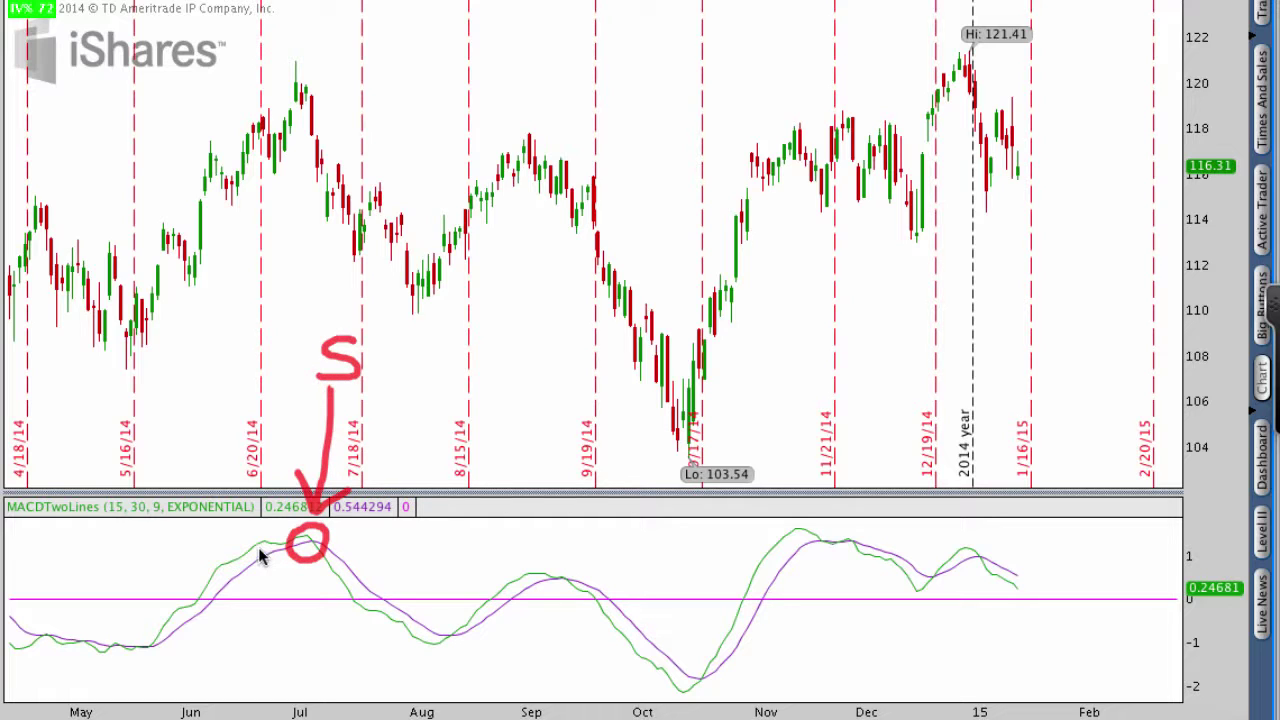
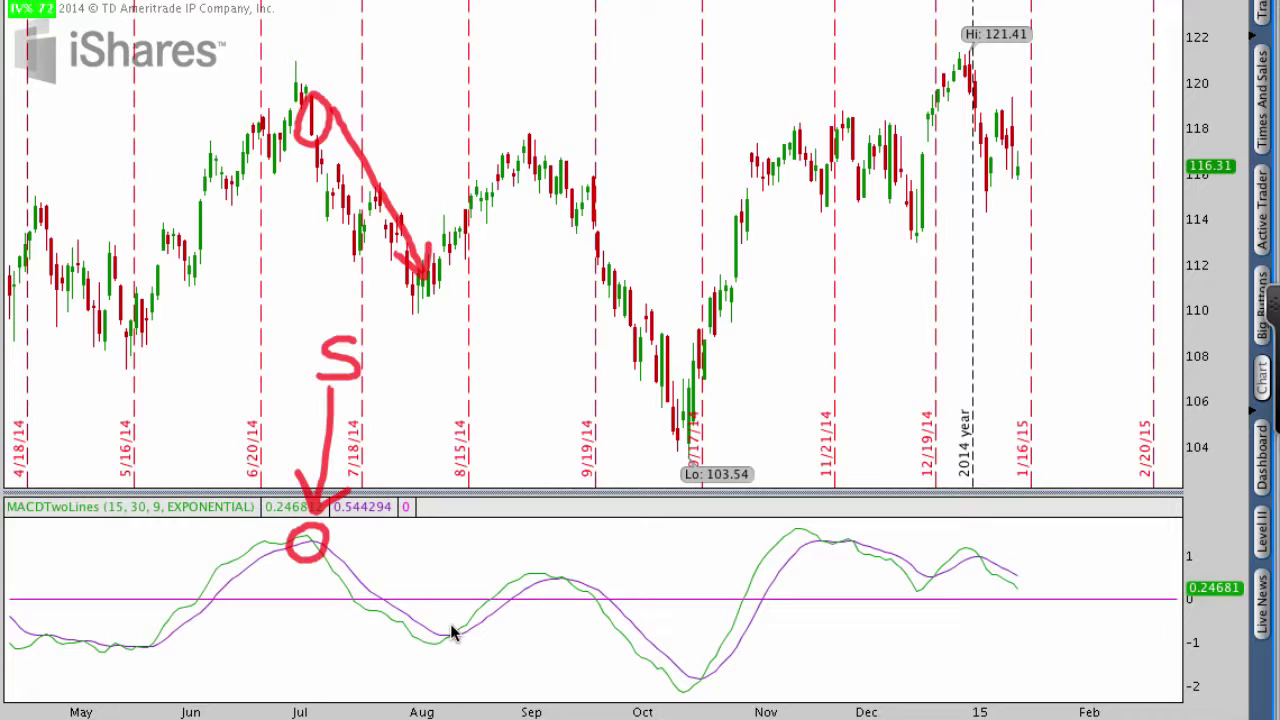
pyautogui.moveTo(458, 624)
pyautogui.mouseDown()
pyautogui.moveTo(435, 628)
pyautogui.moveTo(440, 652)
pyautogui.moveTo(460, 650)
pyautogui.moveTo(460, 627)
pyautogui.mouseUp()
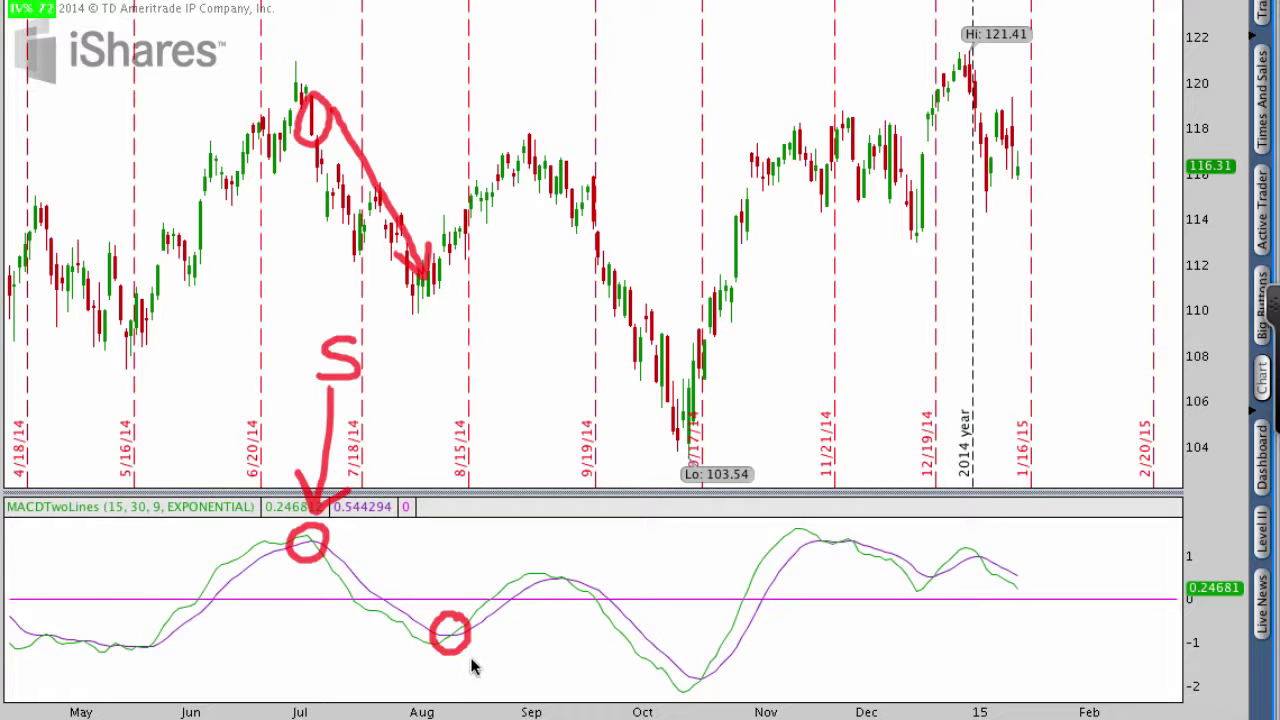
pyautogui.moveTo(477, 674)
pyautogui.mouseDown()
pyautogui.moveTo(482, 650)
pyautogui.moveTo(477, 676)
pyautogui.moveTo(498, 688)
pyautogui.moveTo(476, 686)
pyautogui.mouseUp()
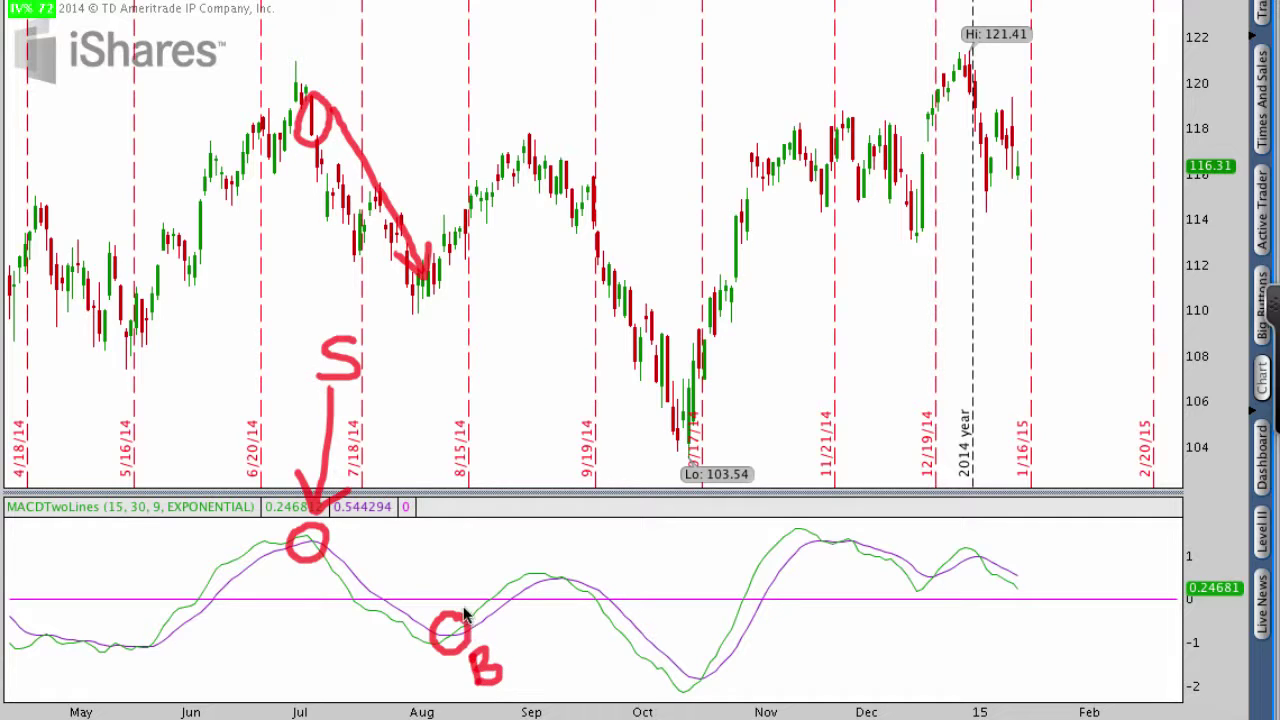
pyautogui.moveTo(429, 260)
pyautogui.mouseDown()
pyautogui.moveTo(444, 298)
pyautogui.moveTo(439, 265)
pyautogui.moveTo(530, 175)
pyautogui.moveTo(522, 160)
pyautogui.moveTo(548, 163)
pyautogui.moveTo(540, 186)
pyautogui.mouseUp()
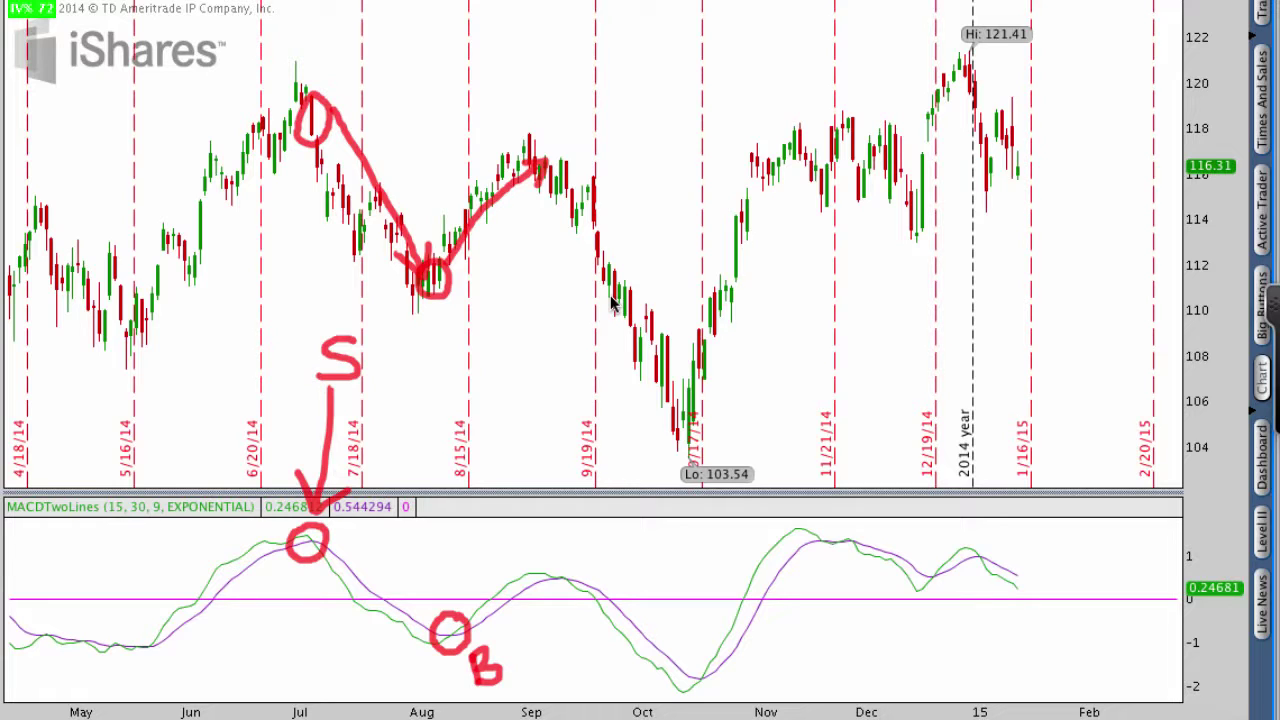
pyautogui.press('Escape')
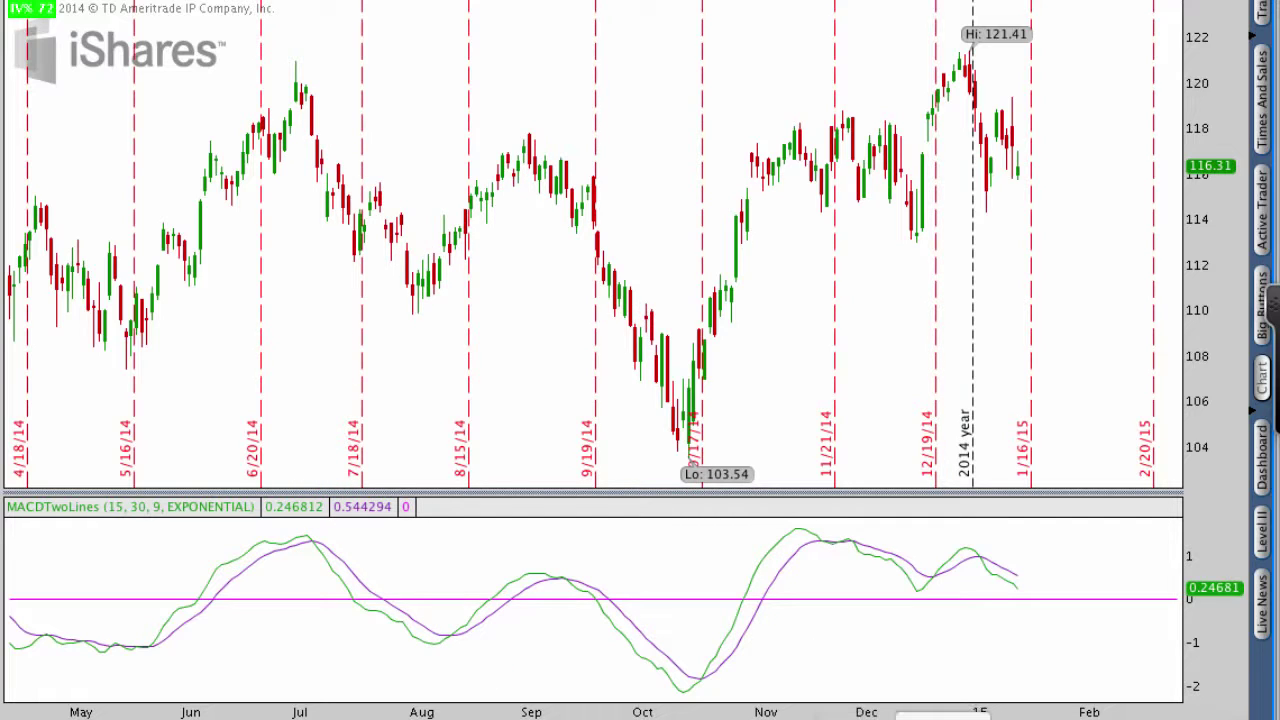
# Compare the MACD lines with the price trend during the October to November rise and the November to December stretch.
pyautogui.moveTo(920, 546)
pyautogui.mouseDown()
pyautogui.moveTo(810, 521)
pyautogui.moveTo(796, 550)
pyautogui.moveTo(895, 605)
pyautogui.moveTo(945, 572)
pyautogui.moveTo(922, 542)
pyautogui.mouseUp()
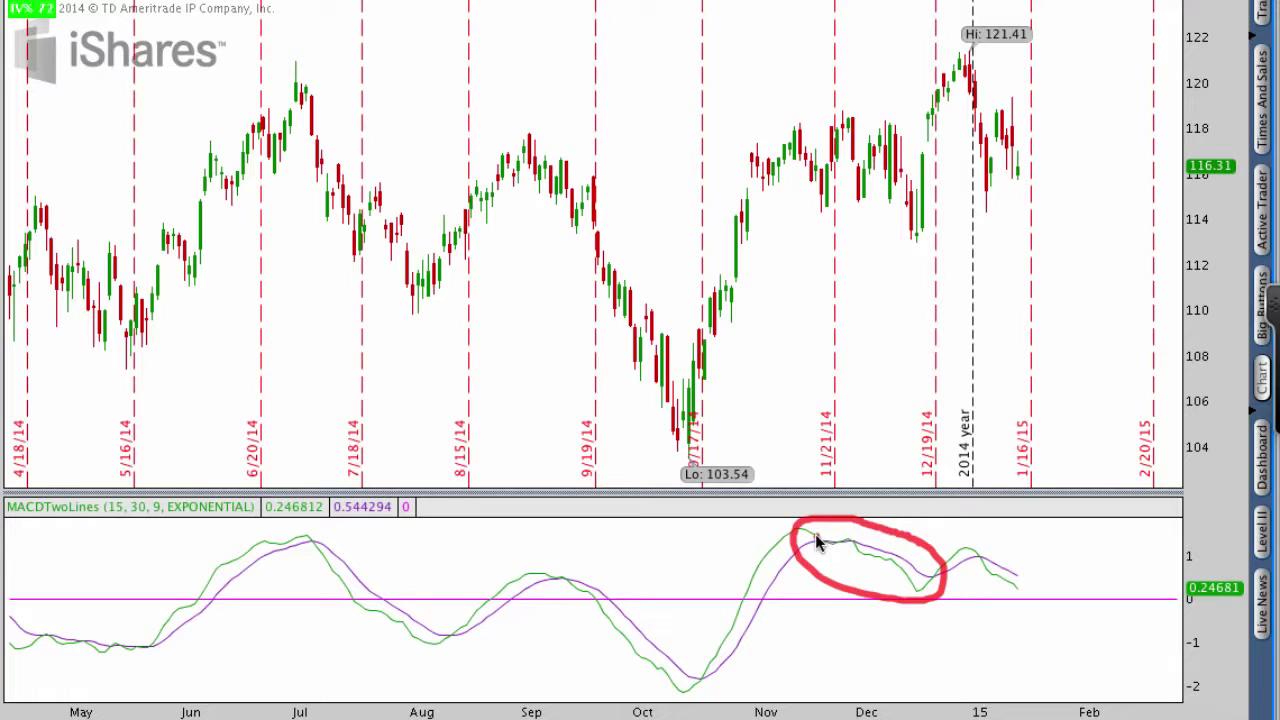
pyautogui.moveTo(818, 542)
pyautogui.mouseDown()
pyautogui.moveTo(857, 540)
pyautogui.moveTo(918, 587)
pyautogui.mouseUp()
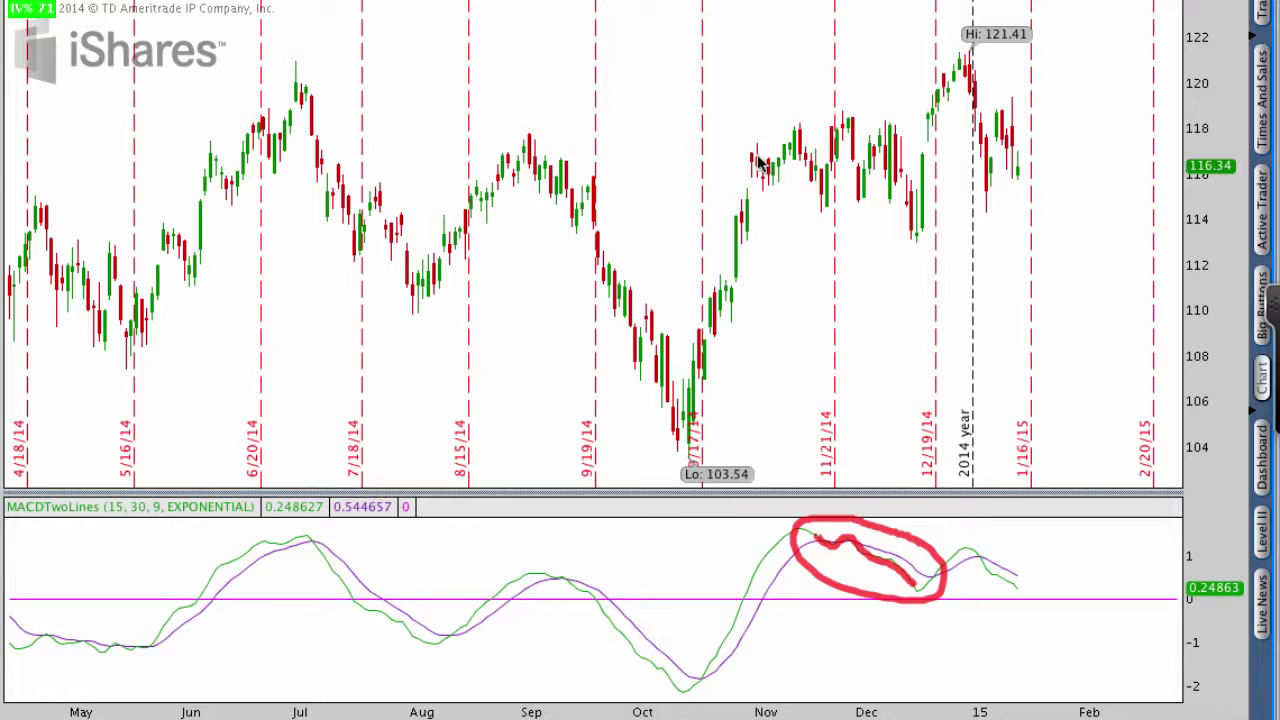
pyautogui.moveTo(754, 156)
pyautogui.mouseDown()
pyautogui.moveTo(935, 153)
pyautogui.moveTo(920, 163)
pyautogui.mouseUp()
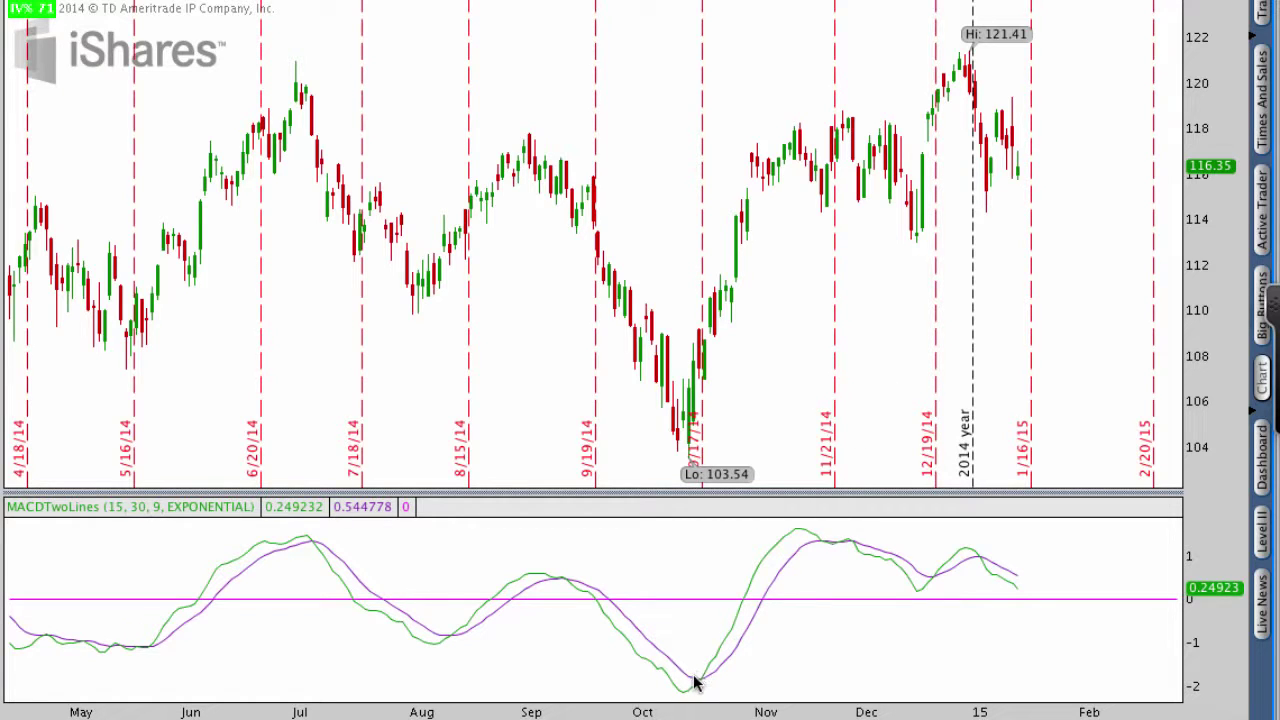
pyautogui.moveTo(695, 682)
pyautogui.mouseDown()
pyautogui.moveTo(806, 524)
pyautogui.moveTo(824, 522)
pyautogui.moveTo(818, 548)
pyautogui.mouseUp()
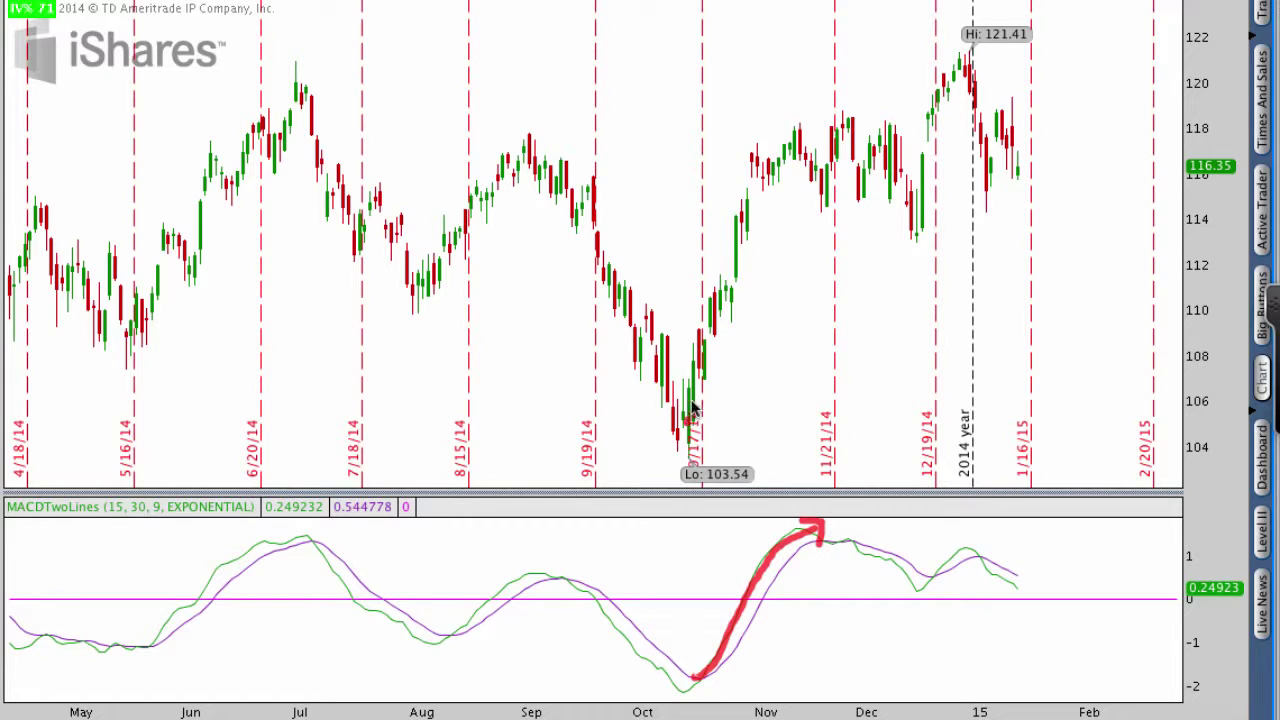
pyautogui.moveTo(690, 420)
pyautogui.mouseDown()
pyautogui.moveTo(770, 224)
pyautogui.moveTo(824, 145)
pyautogui.moveTo(808, 134)
pyautogui.moveTo(832, 172)
pyautogui.mouseUp()
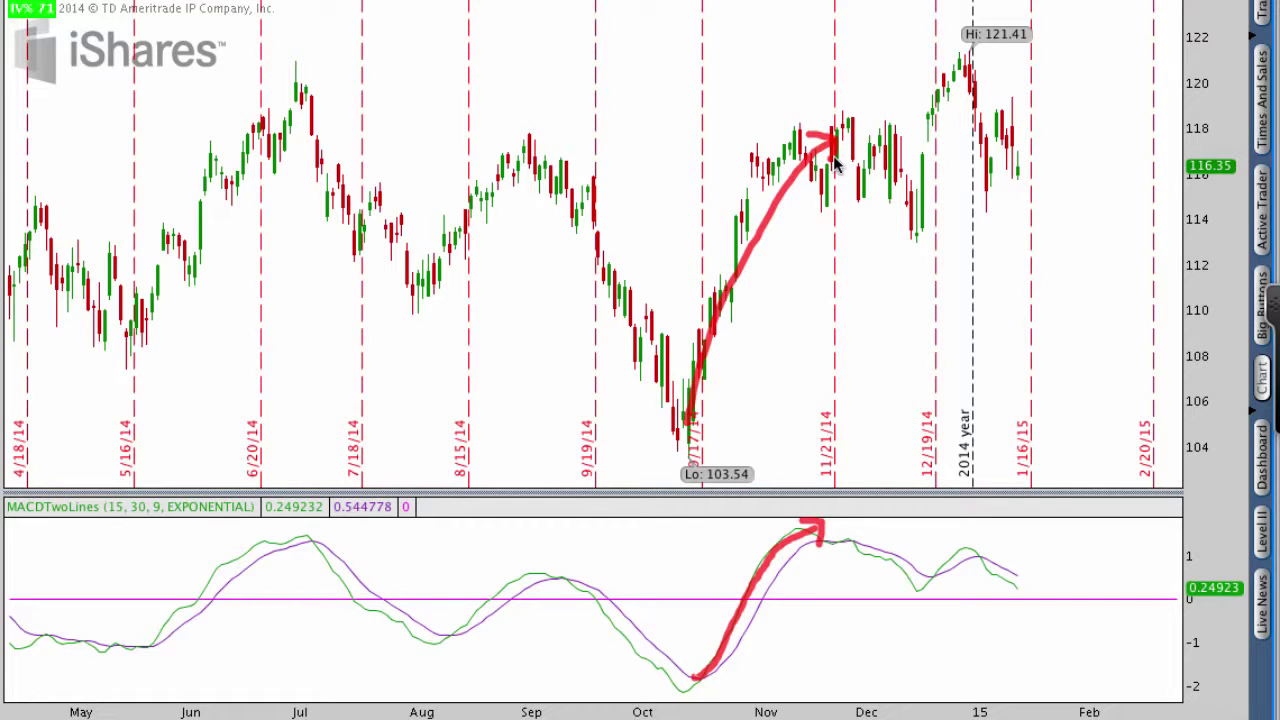
pyautogui.press('Escape')
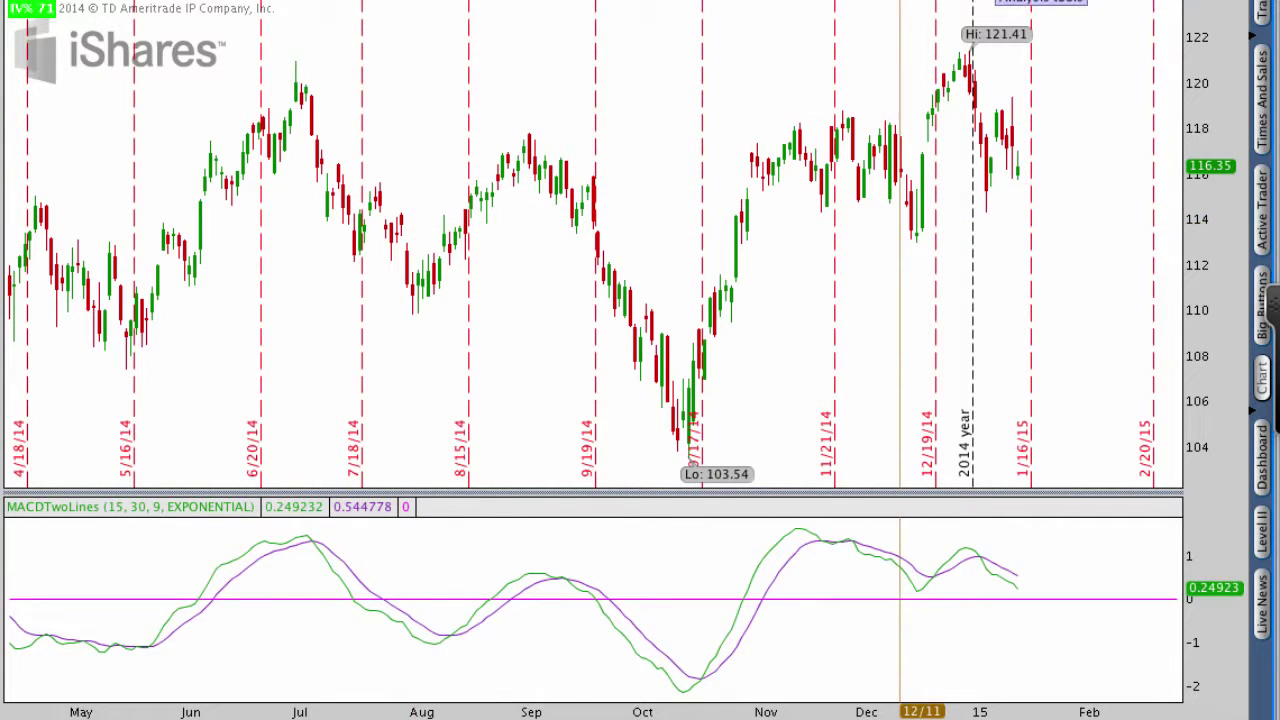
# Search the study library for cci and add the CCI study to the chart's lower studies.
pyautogui.click(1025, 5)
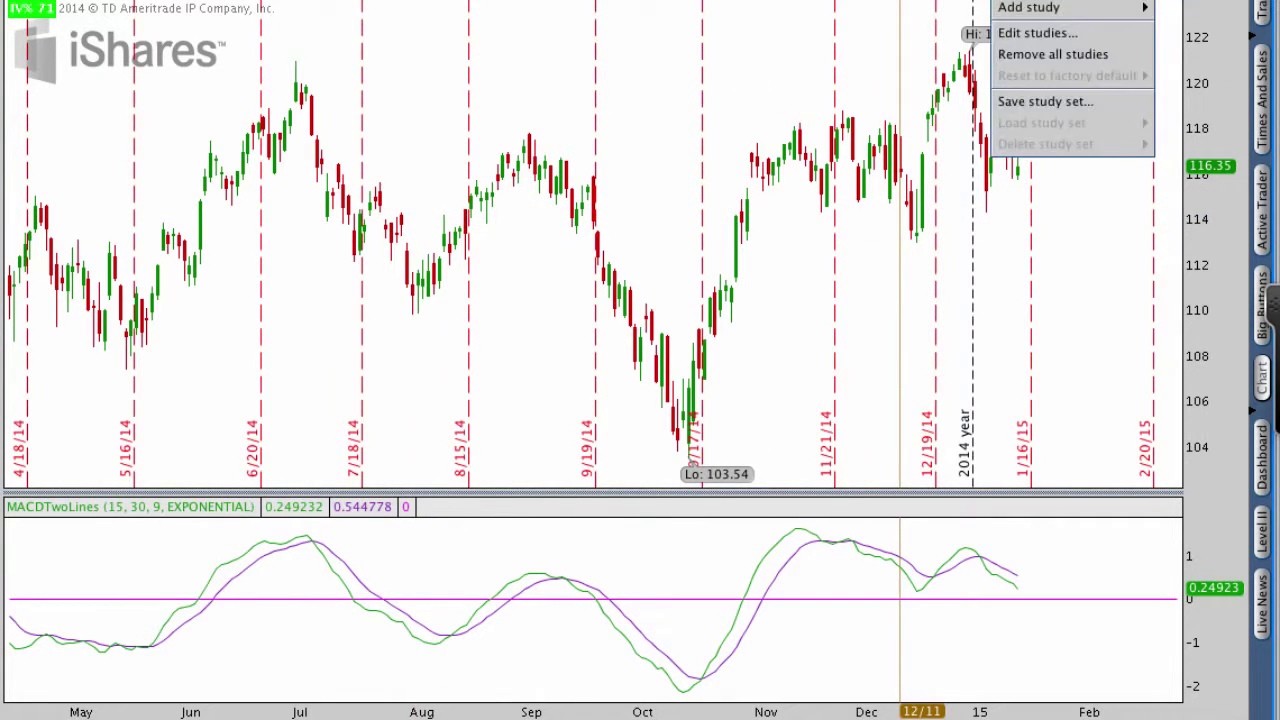
pyautogui.click(1020, 33)
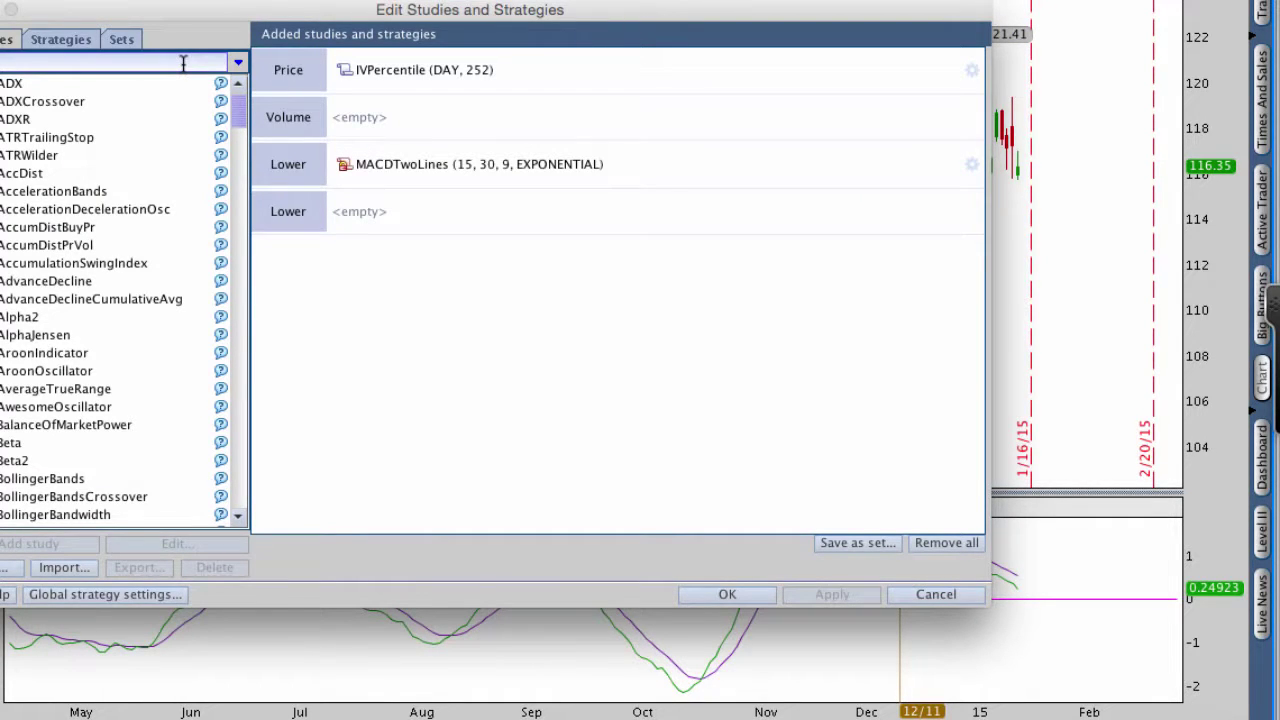
pyautogui.write('cci')
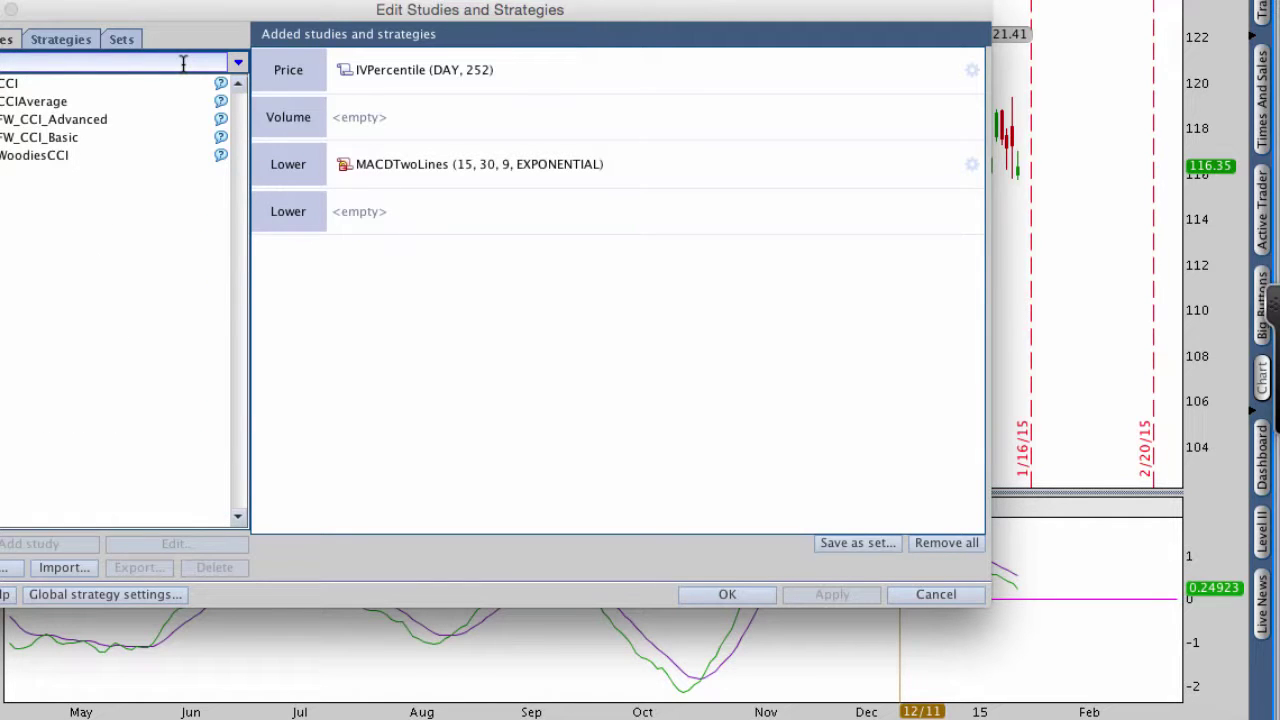
pyautogui.doubleClick(88, 84)
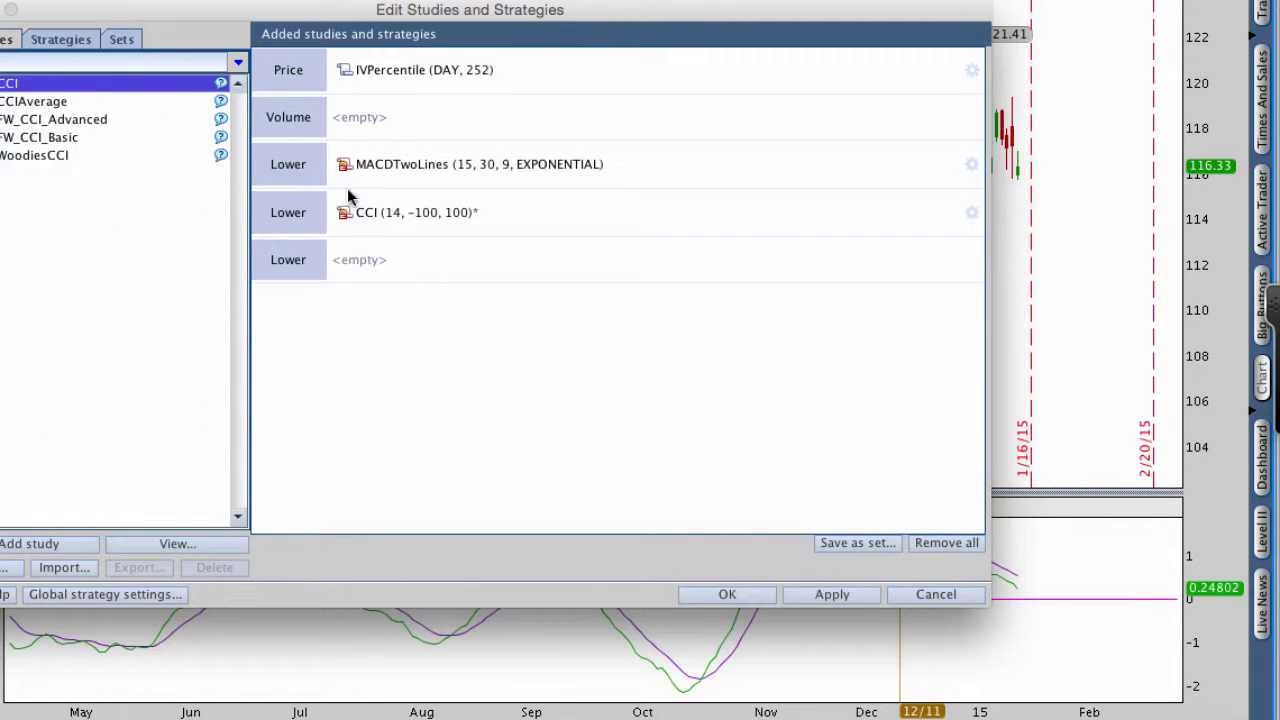
# Set the CCI study's length to 31 and apply the study to the chart.
pyautogui.click(972, 212)
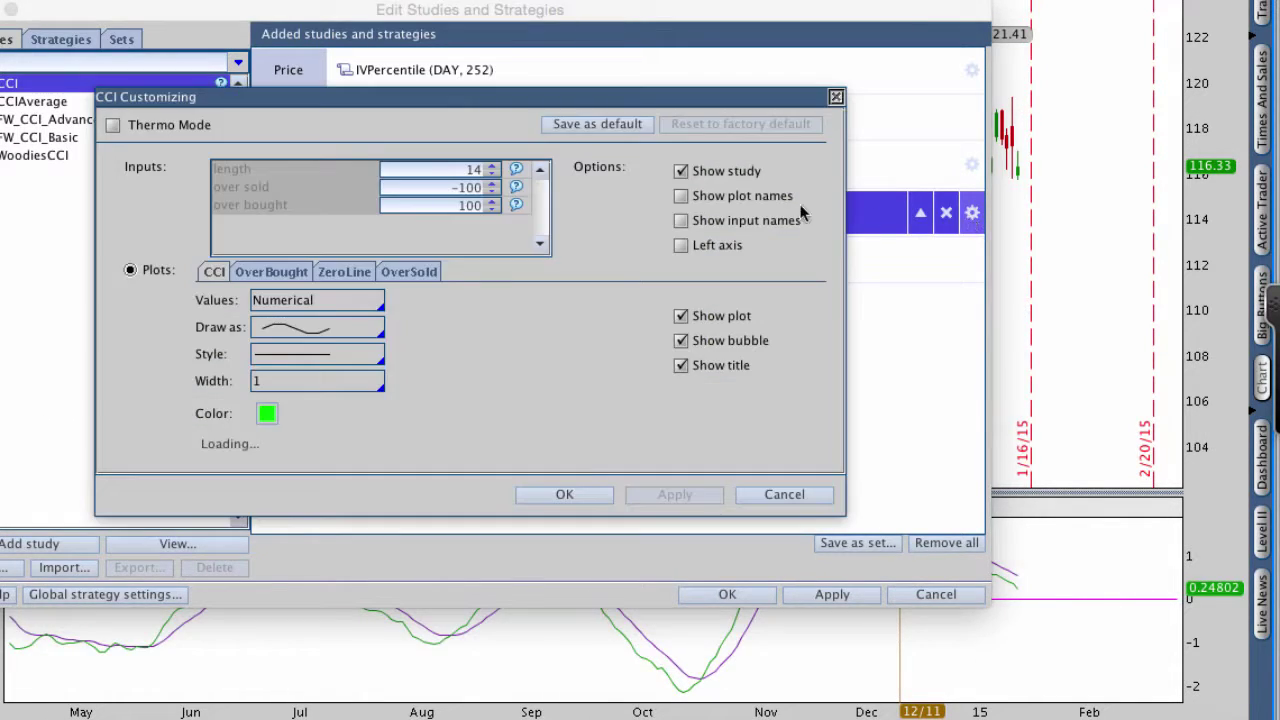
pyautogui.doubleClick(470, 172)
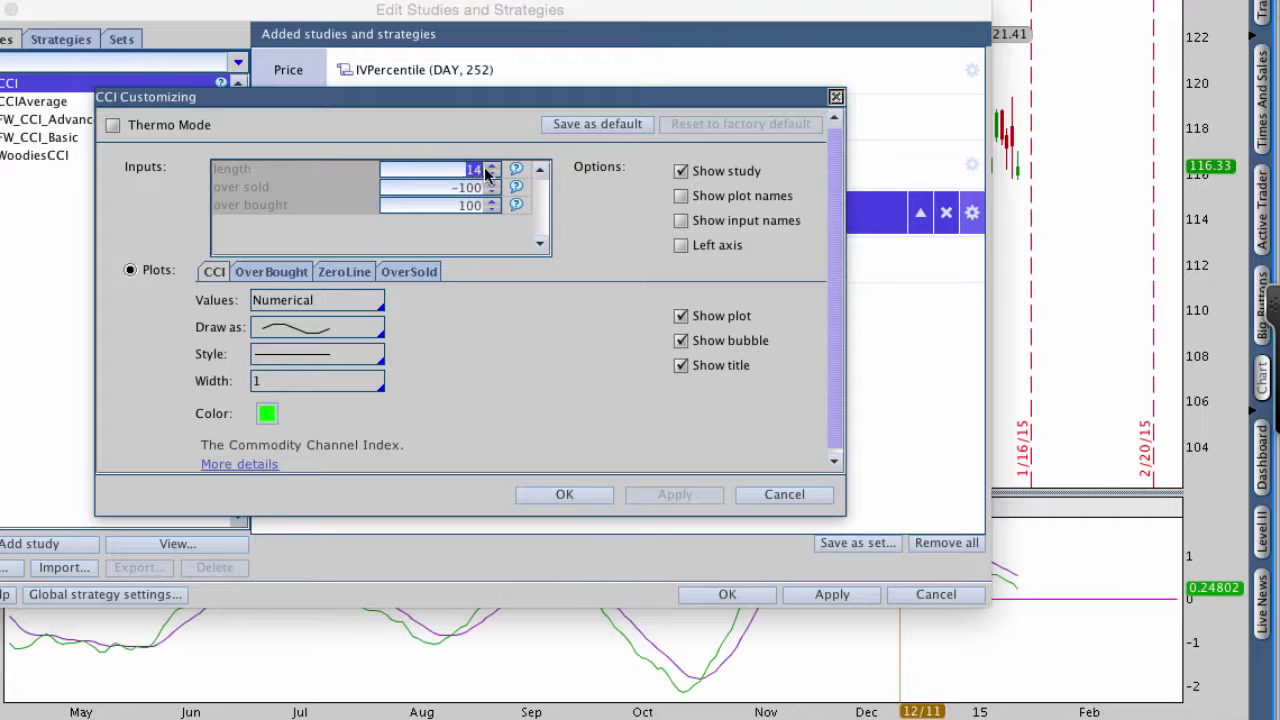
pyautogui.write('31')
pyautogui.click(547, 489)
pyautogui.click(820, 597)
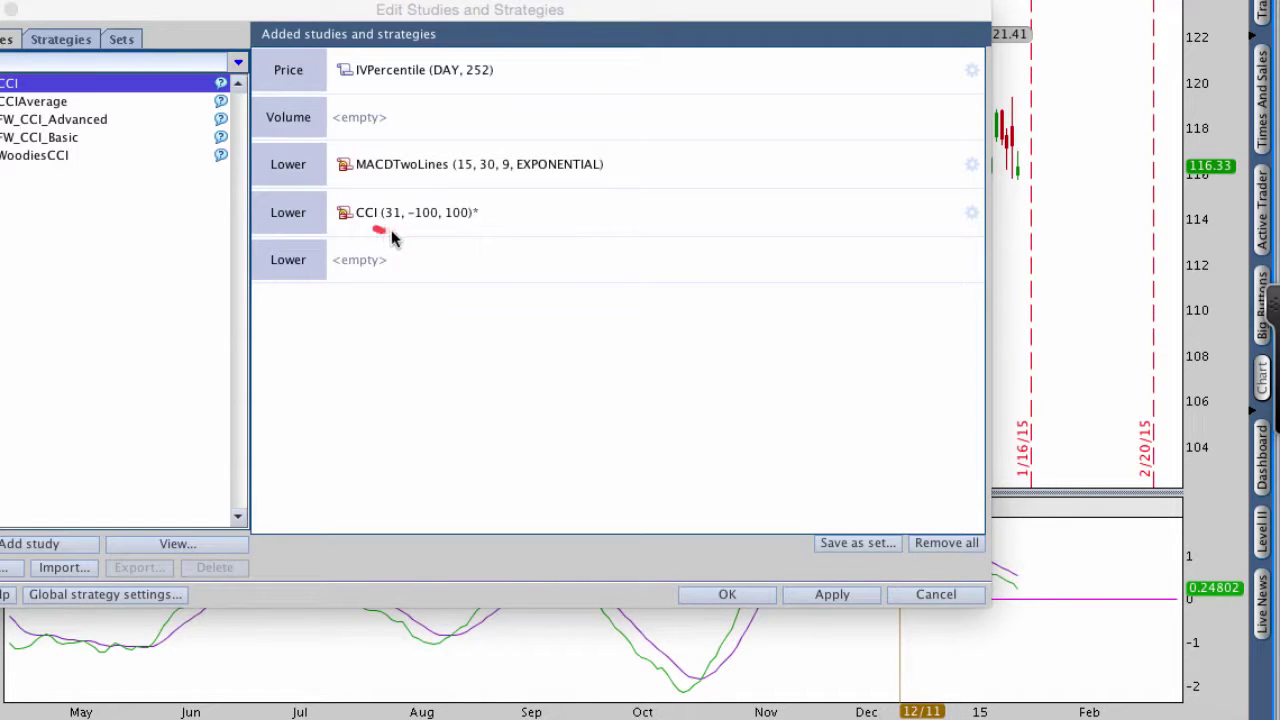
pyautogui.moveTo(398, 200); pyautogui.dragTo(378, 228)
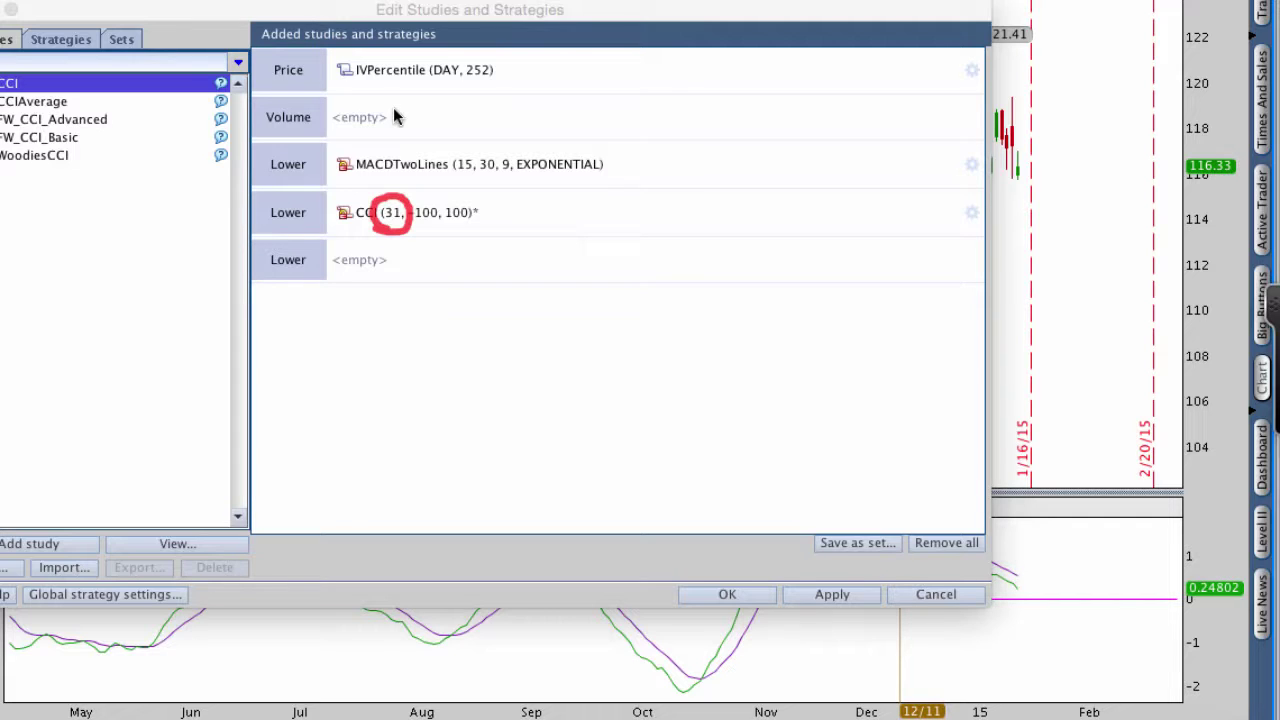
pyautogui.press('Escape')
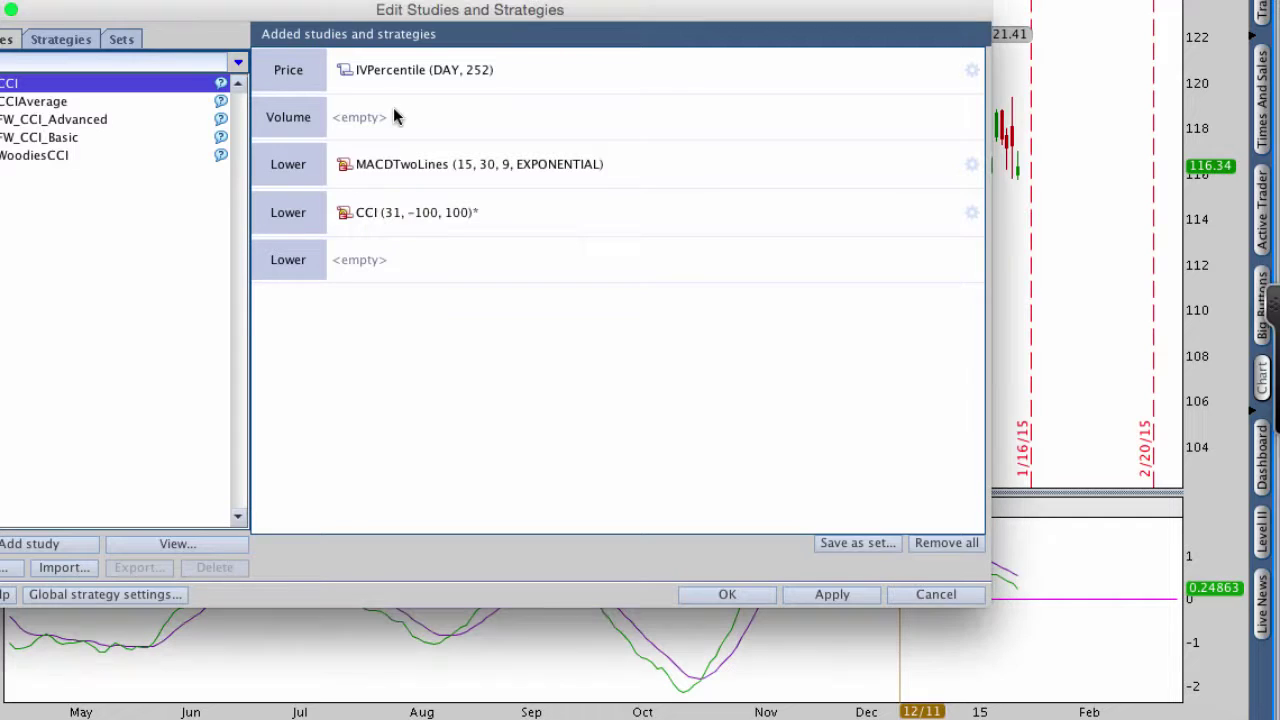
pyautogui.click(800, 594)
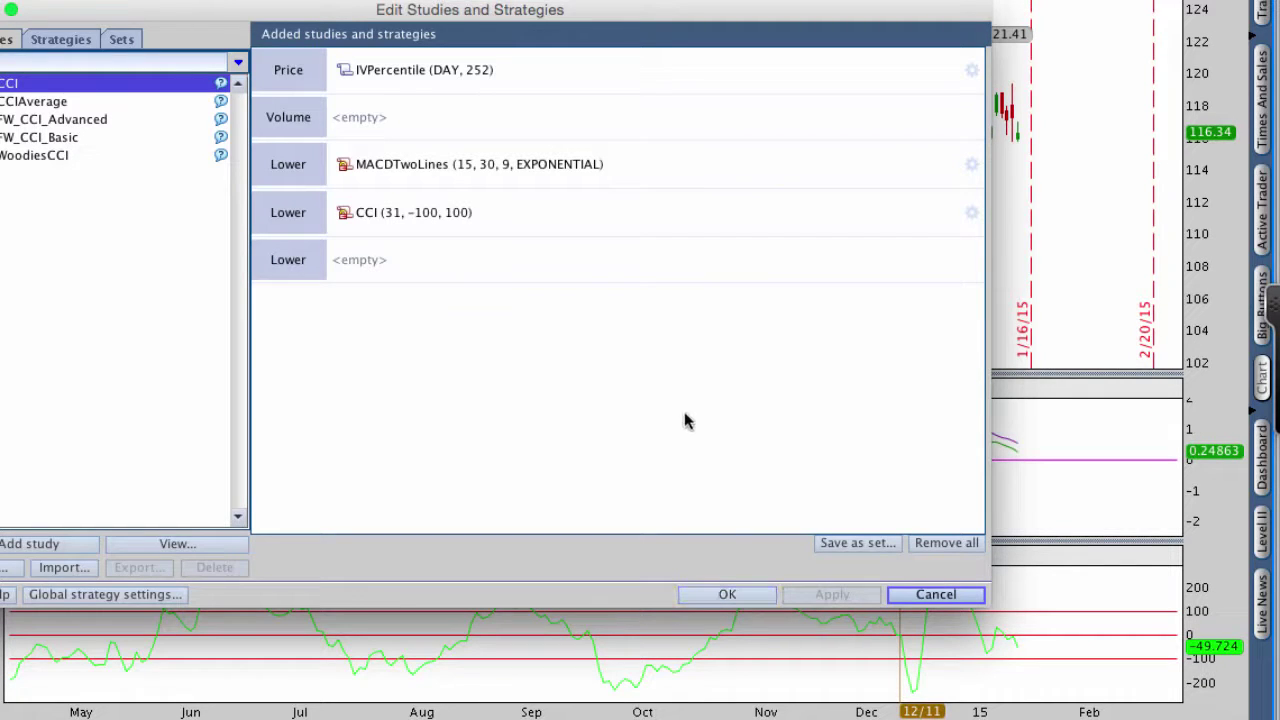
# Review the CCI study's plot settings, change the CCI line's color to blue, and apply it to the chart.
pyautogui.click(971, 213)
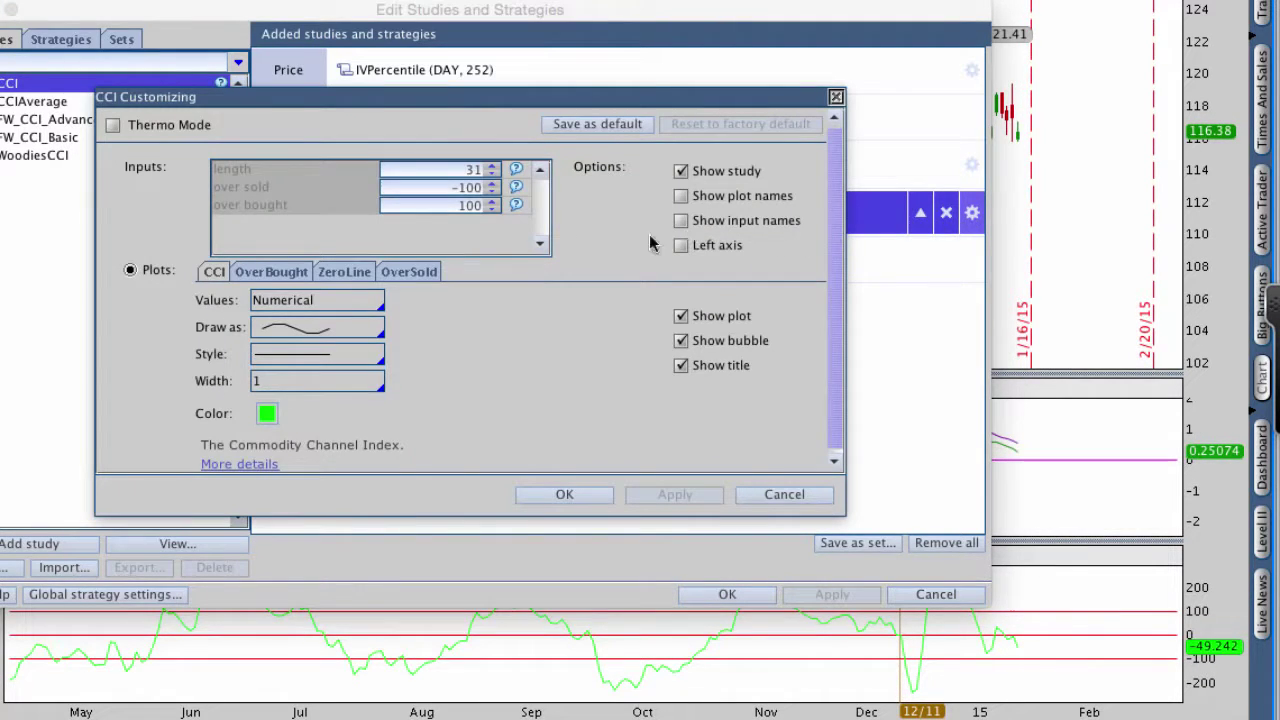
pyautogui.click(272, 280)
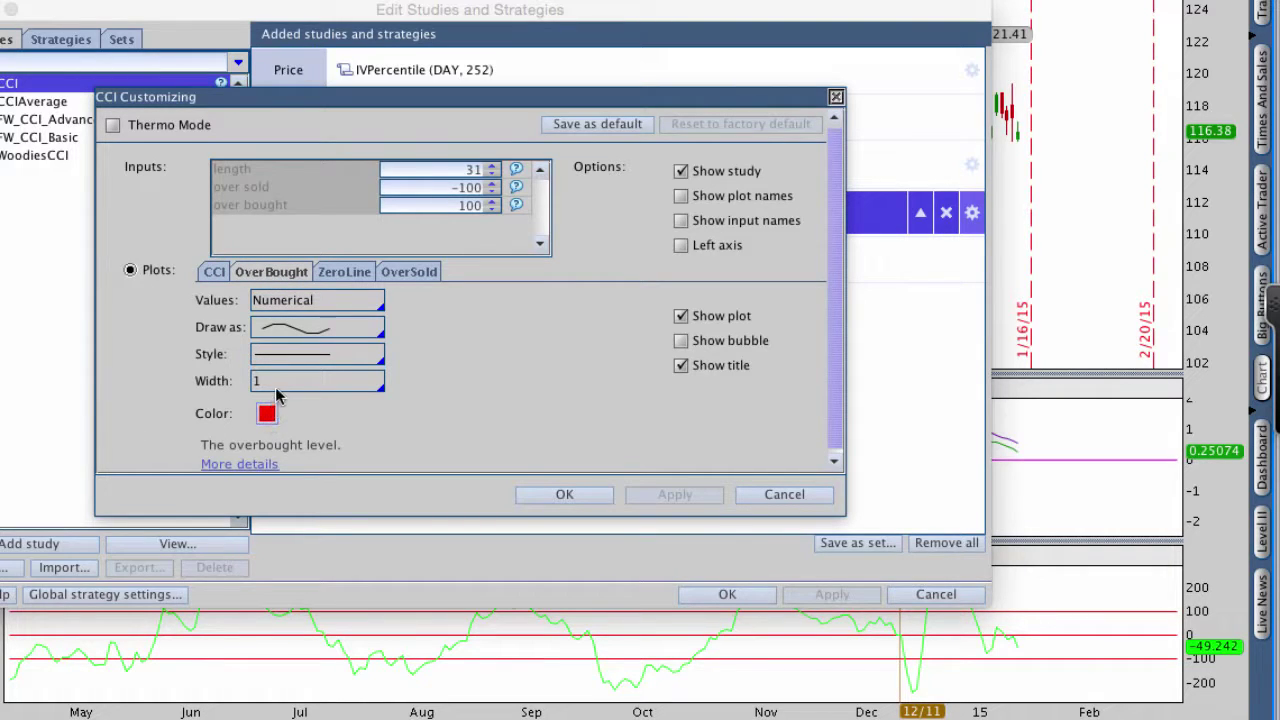
pyautogui.click(357, 279)
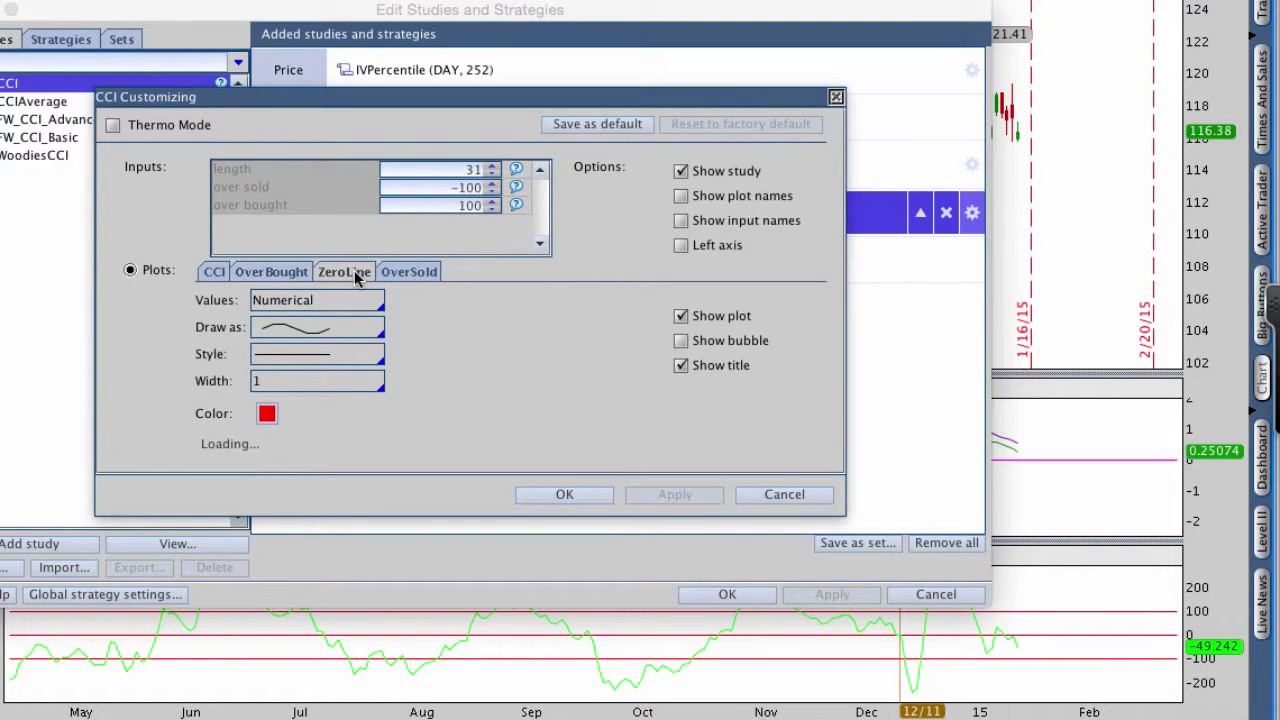
pyautogui.click(406, 278)
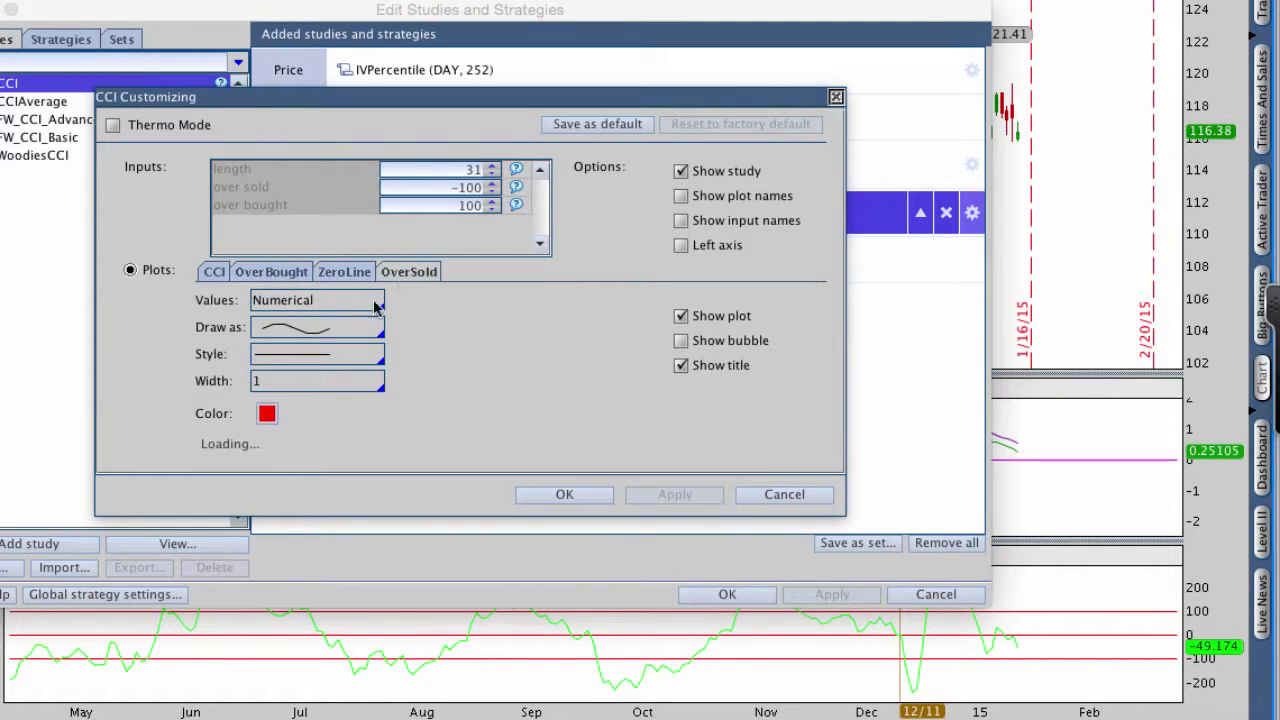
pyautogui.click(252, 276)
pyautogui.click(218, 276)
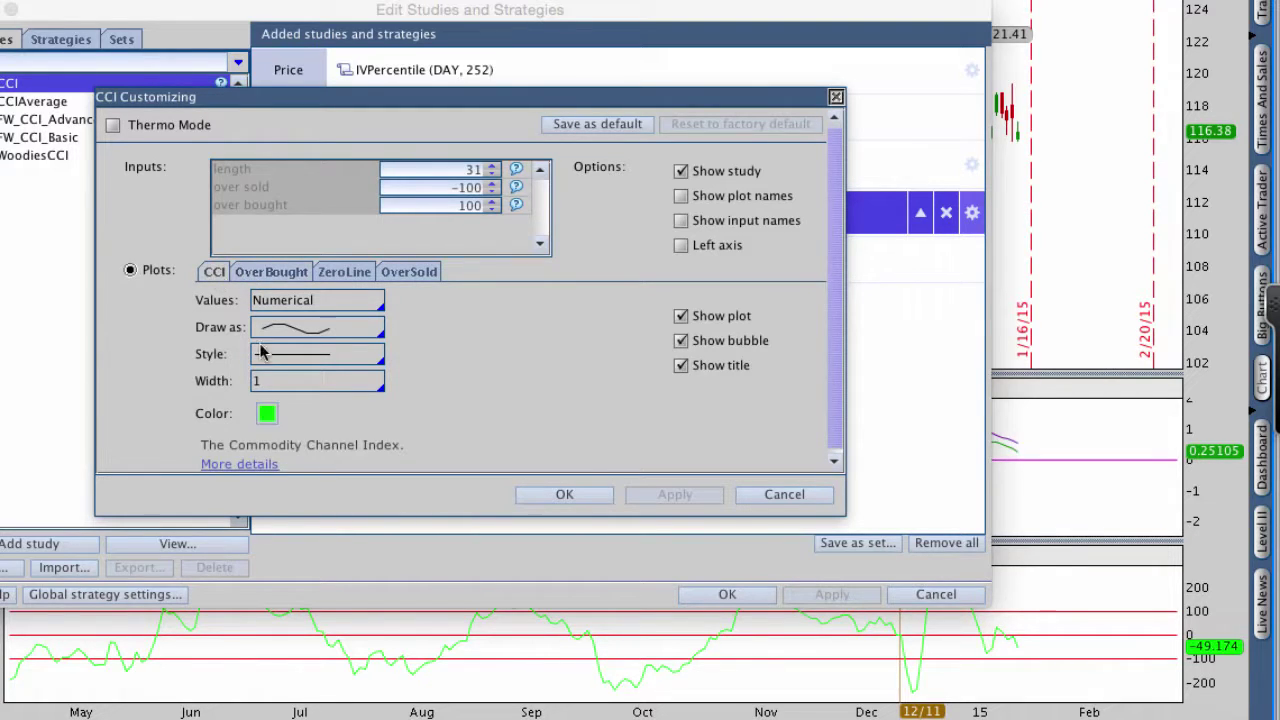
pyautogui.click(266, 413)
pyautogui.click(268, 462)
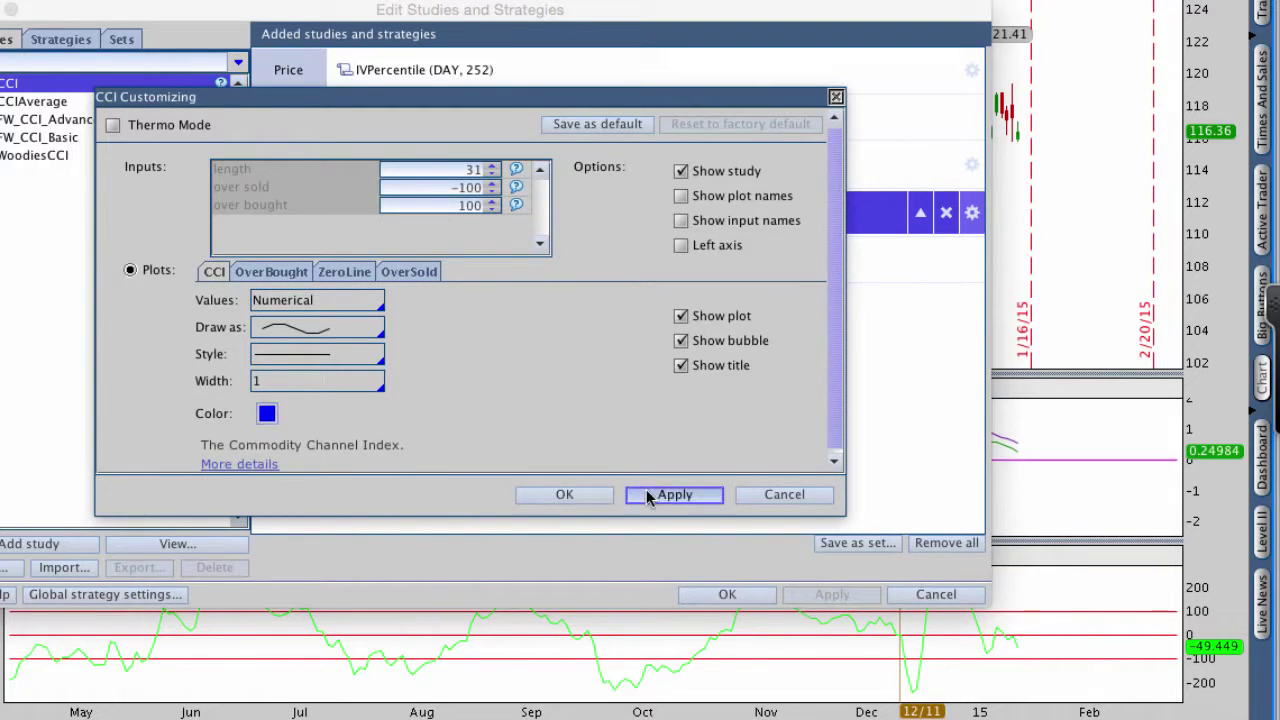
pyautogui.click(651, 494)
pyautogui.click(565, 494)
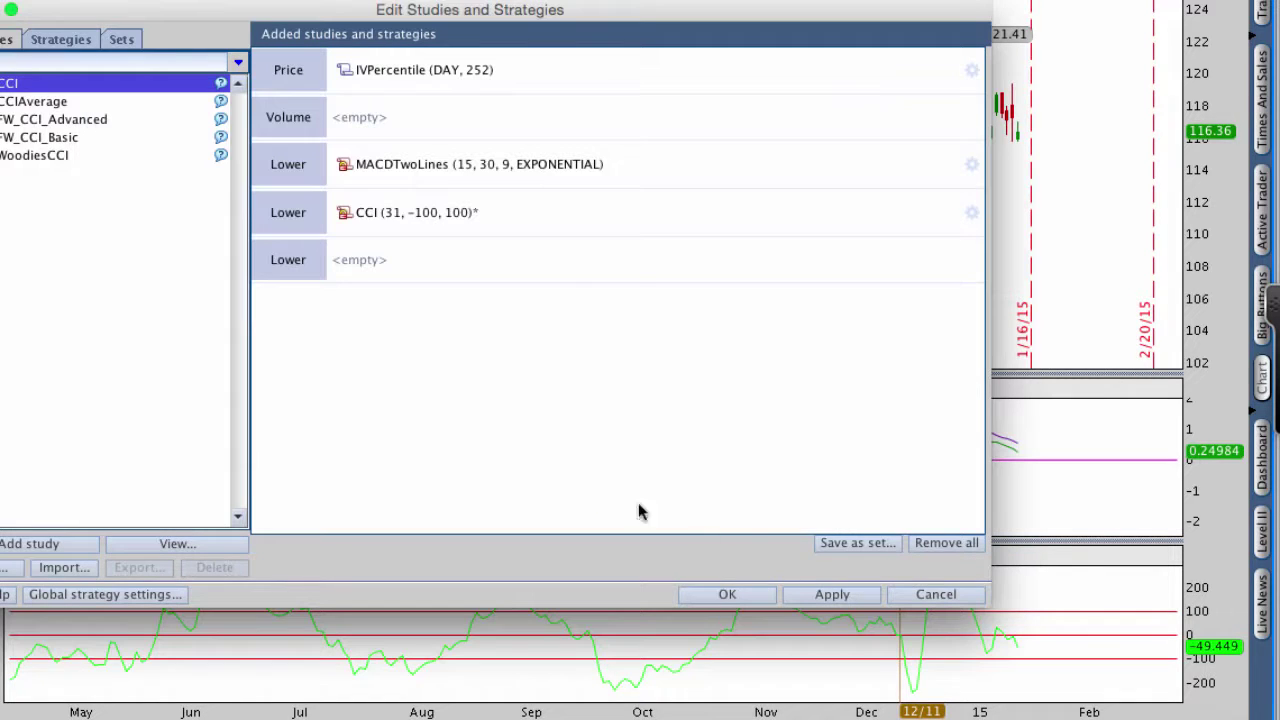
pyautogui.click(825, 594)
pyautogui.click(727, 594)
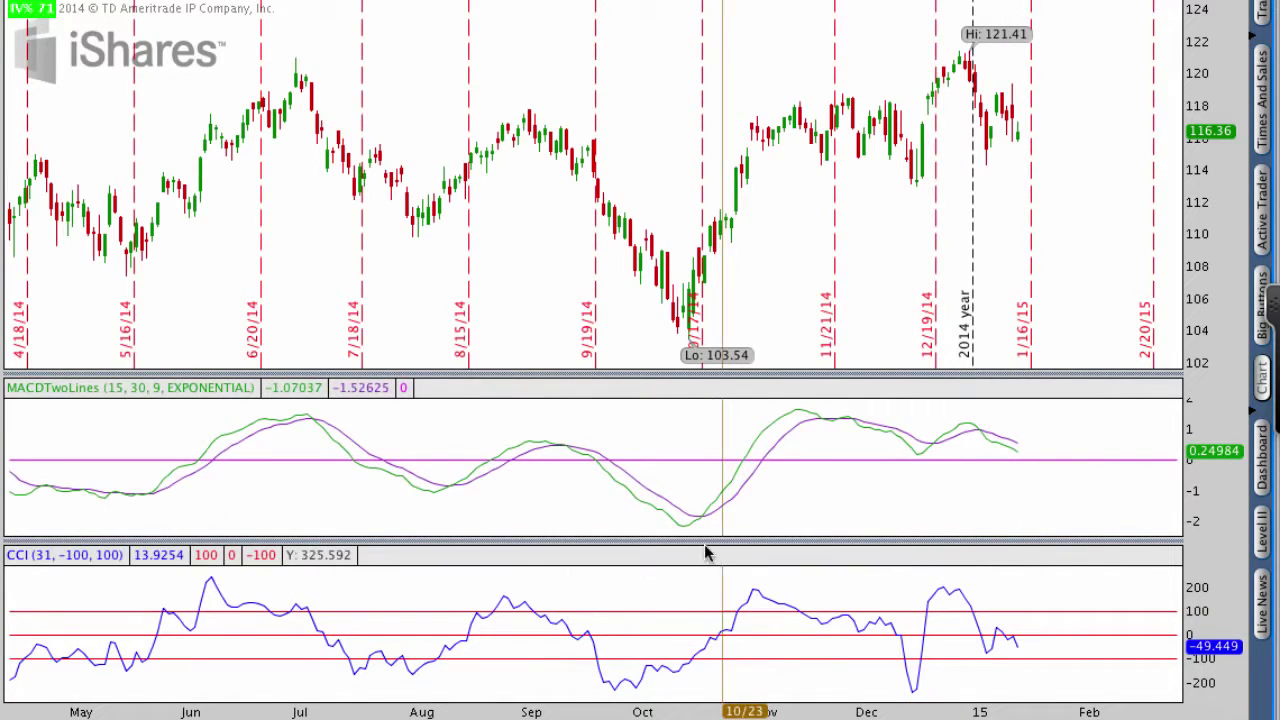
# Zoom the chart in on mid-September through January and enlarge the CCI pane.
pyautogui.moveTo(730, 512); pyautogui.dragTo(1090, 507)
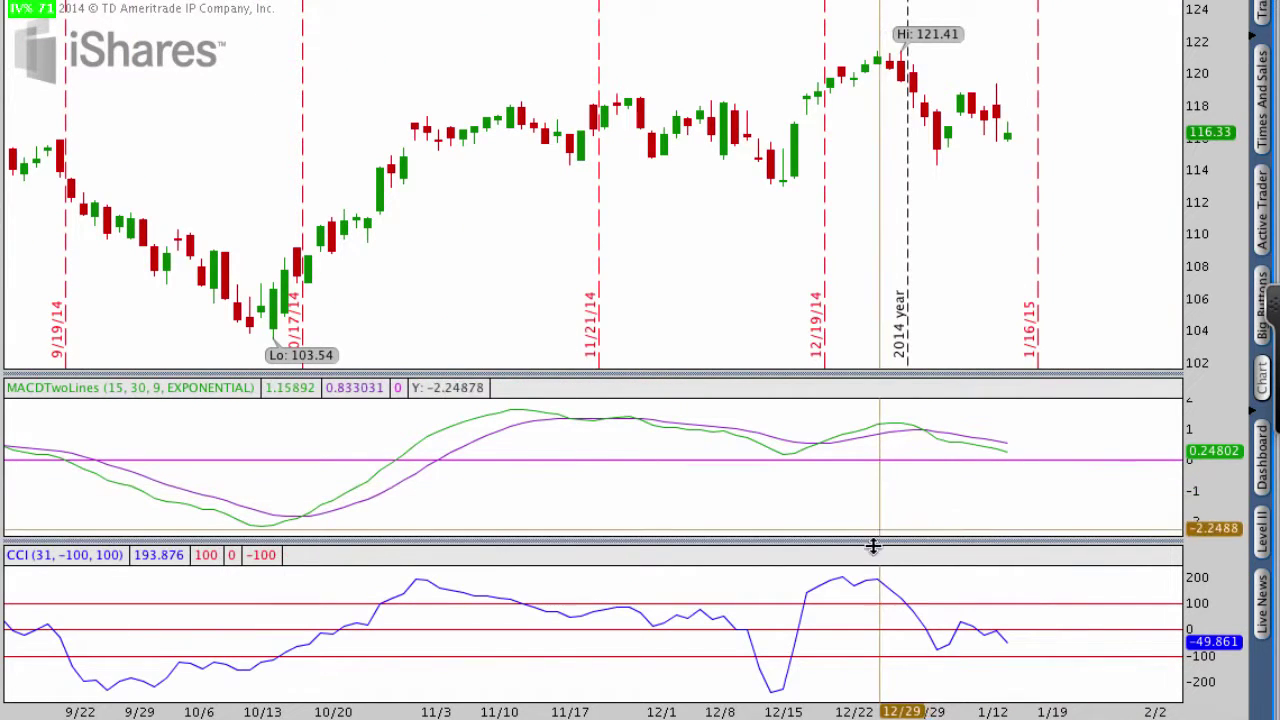
pyautogui.moveTo(870, 540); pyautogui.dragTo(871, 311)
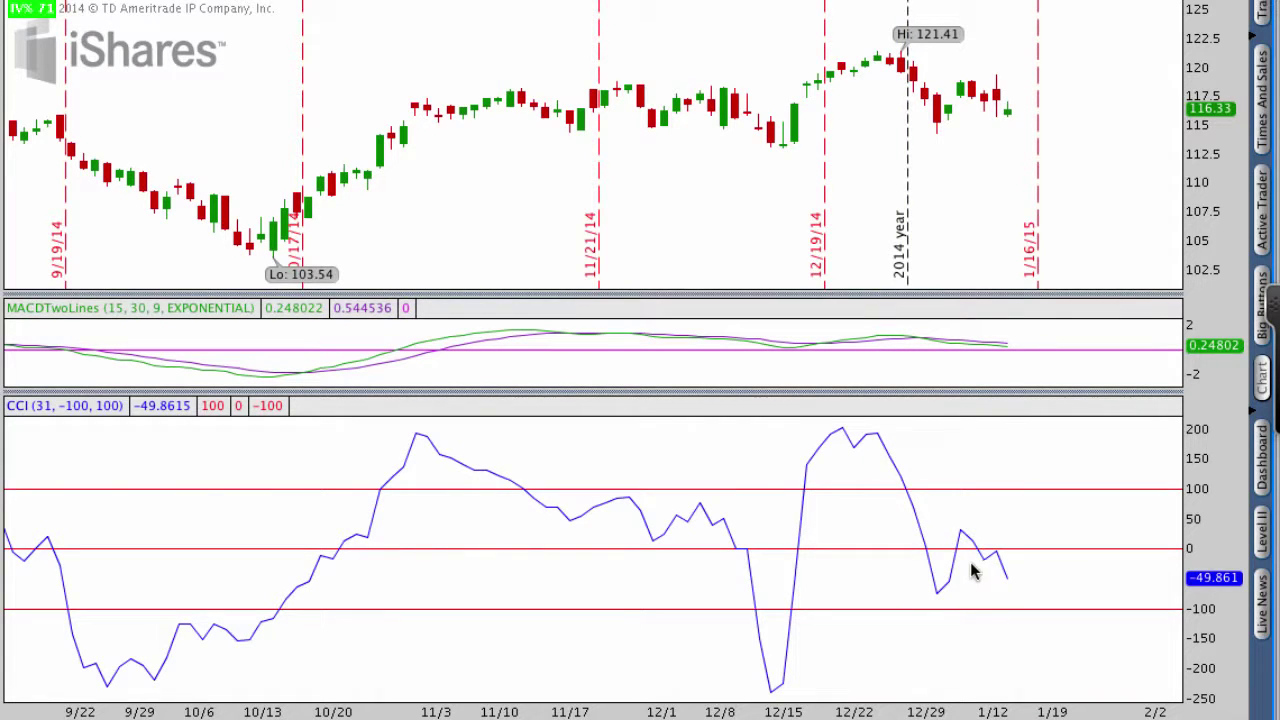
# Examine the zero line and the 100 overbought level in the CCI pane.
pyautogui.moveTo(52, 548); pyautogui.dragTo(456, 558)
pyautogui.moveTo(649, 557); pyautogui.dragTo(1190, 548)
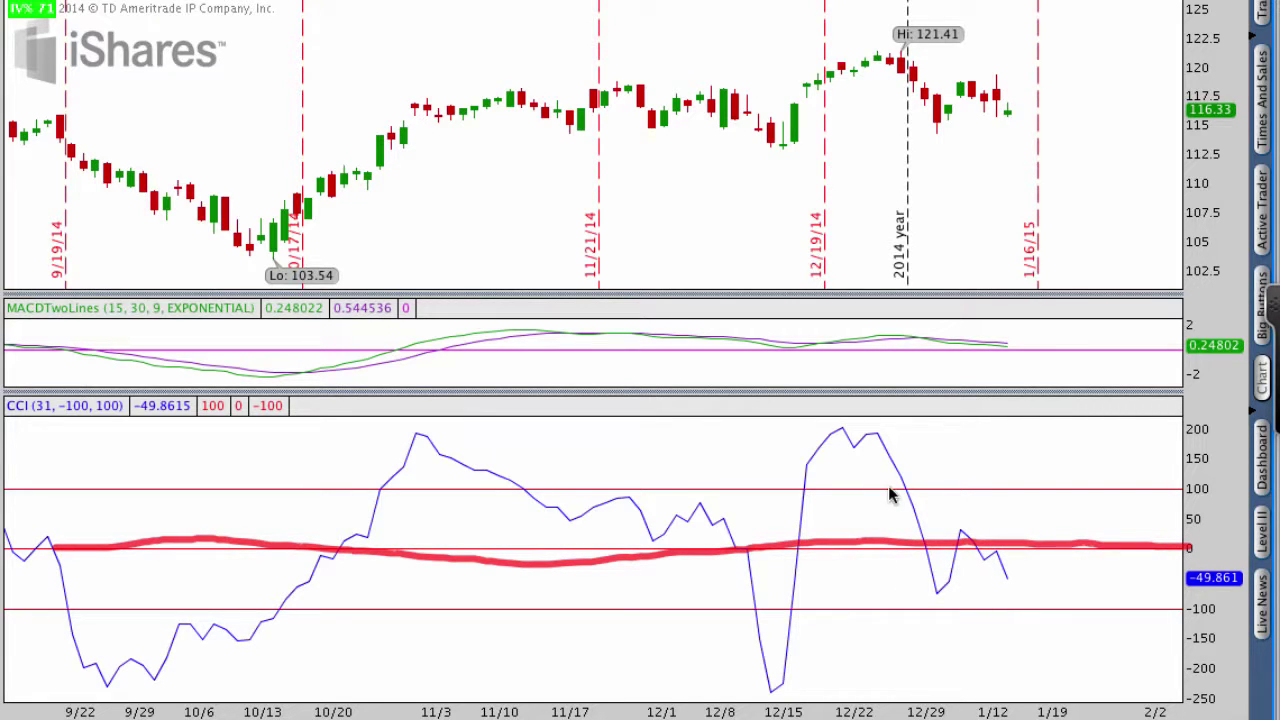
pyautogui.moveTo(888, 487); pyautogui.dragTo(1176, 485)
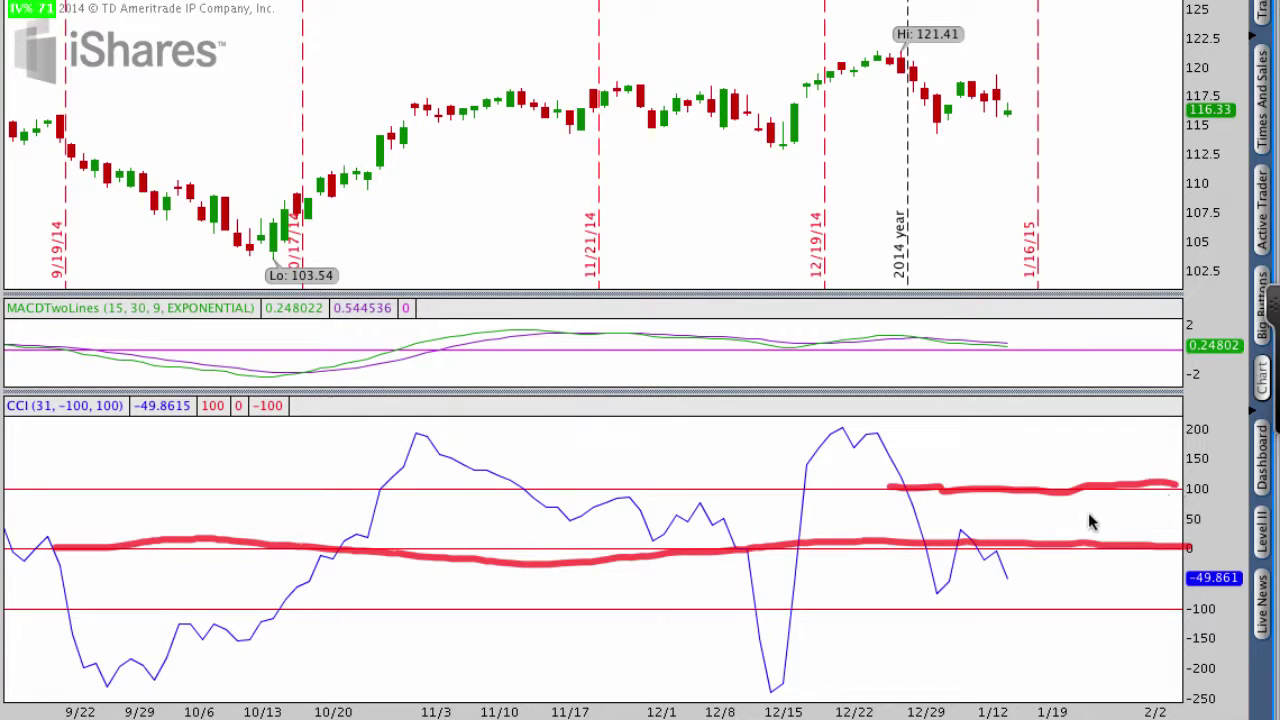
pyautogui.press('Escape')
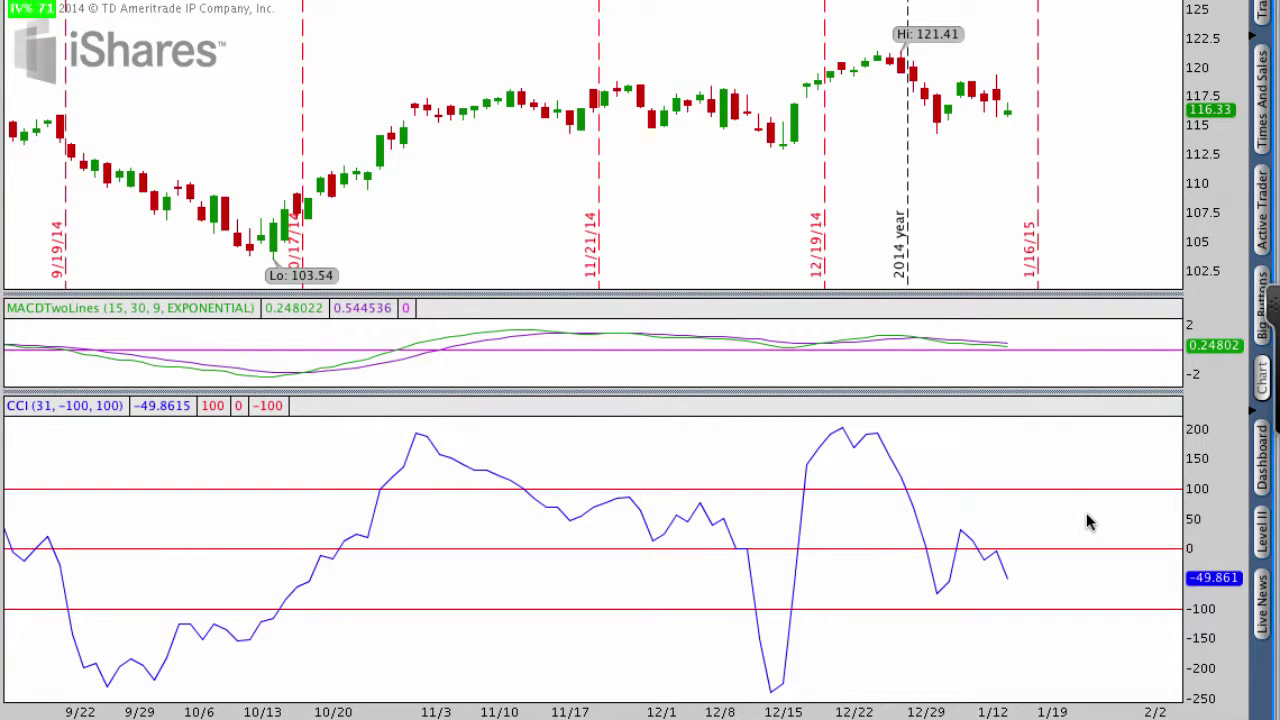
pyautogui.moveTo(1205, 527)
pyautogui.mouseDown()
pyautogui.moveTo(955, 528)
pyautogui.moveTo(893, 567)
pyautogui.moveTo(1106, 557)
pyautogui.moveTo(1229, 534)
pyautogui.moveTo(978, 545)
pyautogui.mouseUp()
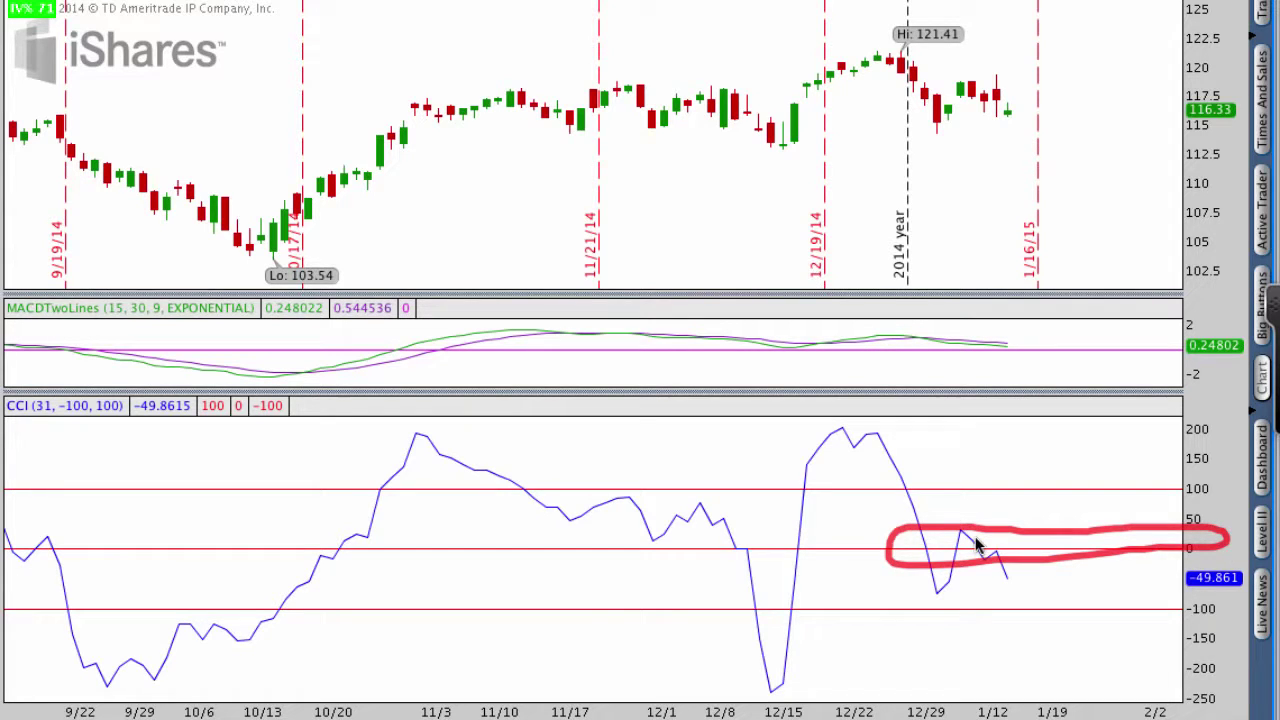
pyautogui.press('Escape')
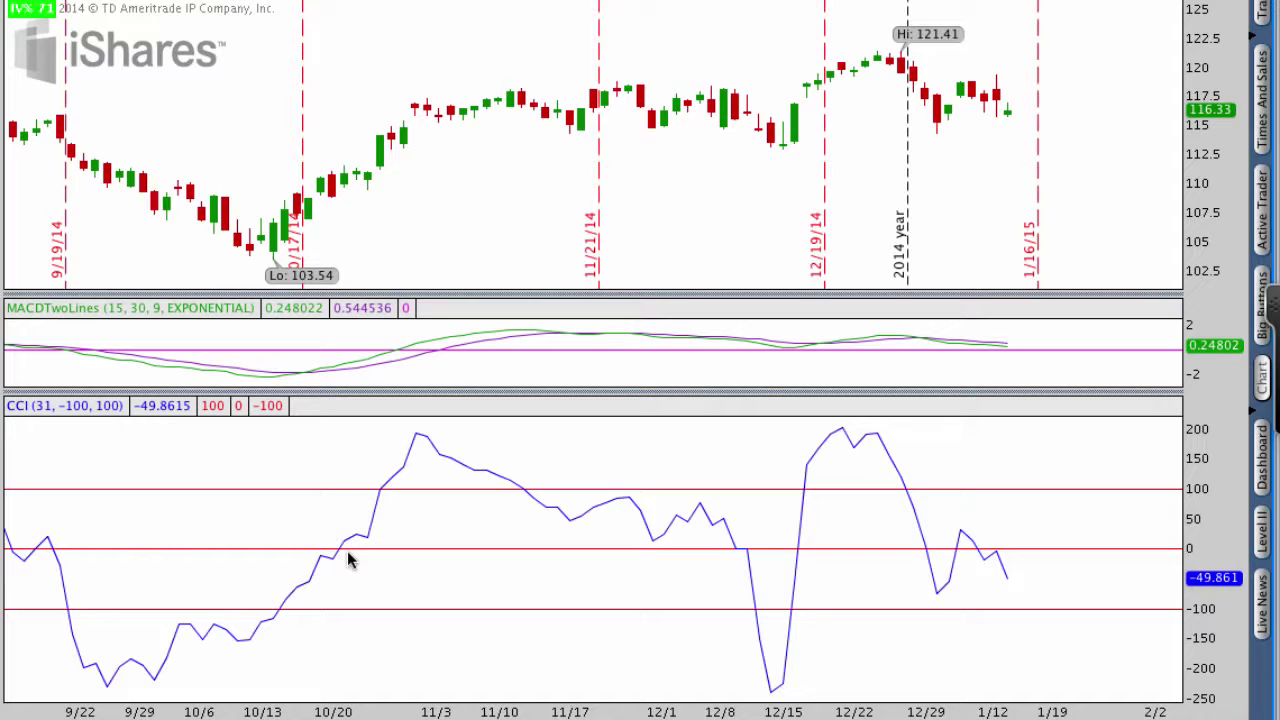
# Examine the CCI's zero-line crossings and its November and December extremes, comparing the October crossing with the price move that follows.
pyautogui.moveTo(351, 540)
pyautogui.mouseDown()
pyautogui.moveTo(335, 530)
pyautogui.moveTo(314, 542)
pyautogui.moveTo(322, 572)
pyautogui.moveTo(372, 568)
pyautogui.moveTo(347, 528)
pyautogui.mouseUp()
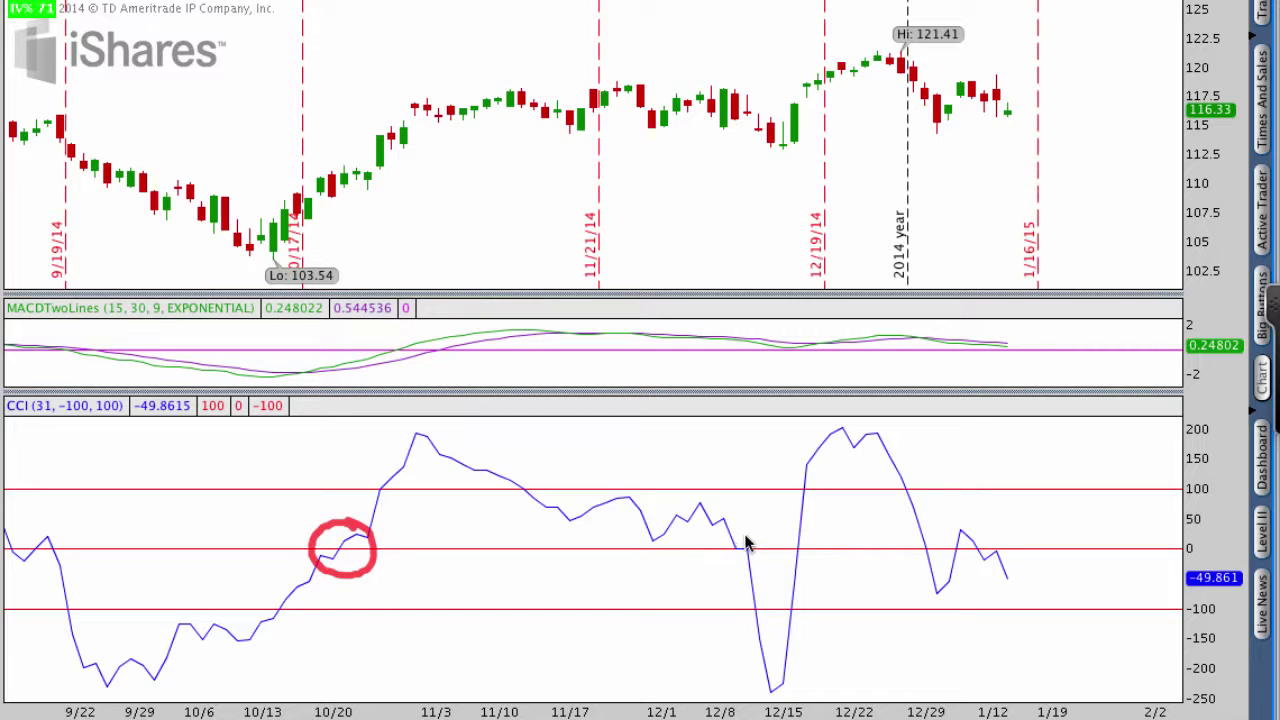
pyautogui.moveTo(745, 541)
pyautogui.mouseDown()
pyautogui.moveTo(728, 522)
pyautogui.moveTo(722, 578)
pyautogui.moveTo(757, 549)
pyautogui.moveTo(752, 524)
pyautogui.moveTo(780, 569)
pyautogui.moveTo(816, 536)
pyautogui.mouseUp()
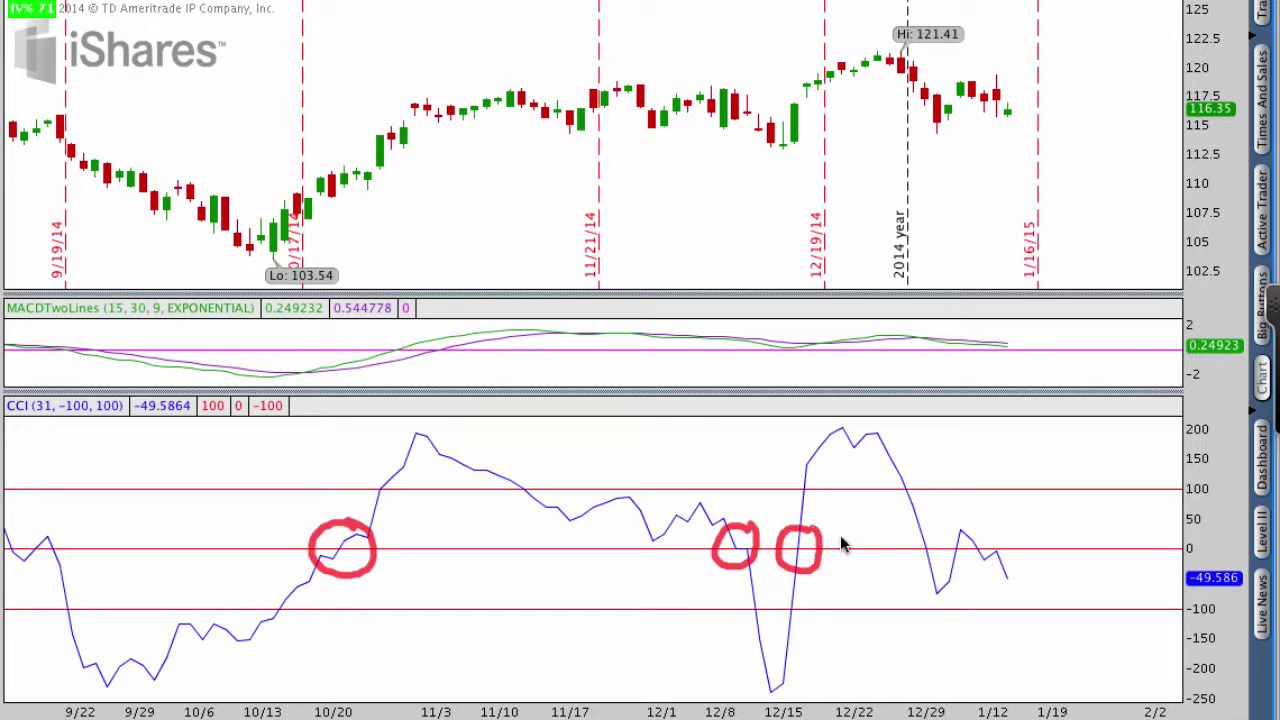
pyautogui.moveTo(930, 537)
pyautogui.mouseDown()
pyautogui.moveTo(908, 563)
pyautogui.moveTo(936, 542)
pyautogui.moveTo(918, 528)
pyautogui.mouseUp()
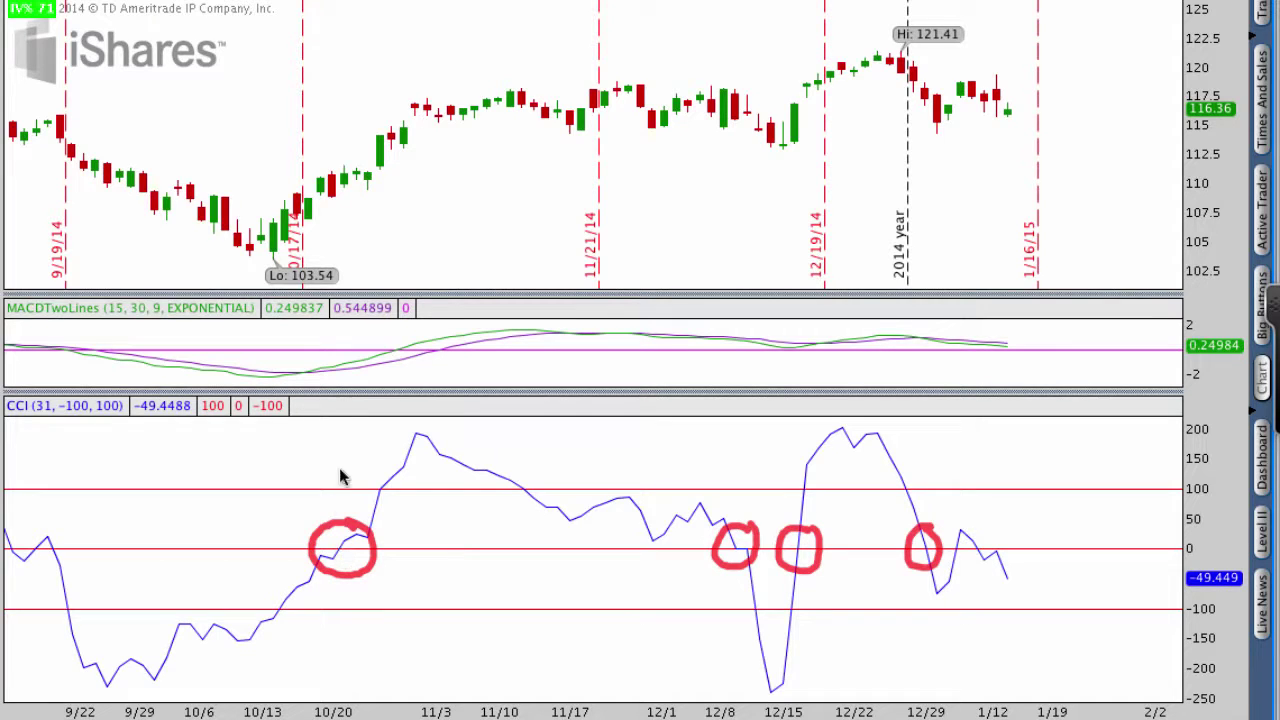
pyautogui.moveTo(337, 170)
pyautogui.mouseDown()
pyautogui.moveTo(328, 208)
pyautogui.moveTo(364, 172)
pyautogui.moveTo(342, 176)
pyautogui.moveTo(485, 120)
pyautogui.moveTo(590, 90)
pyautogui.moveTo(591, 108)
pyautogui.mouseUp()
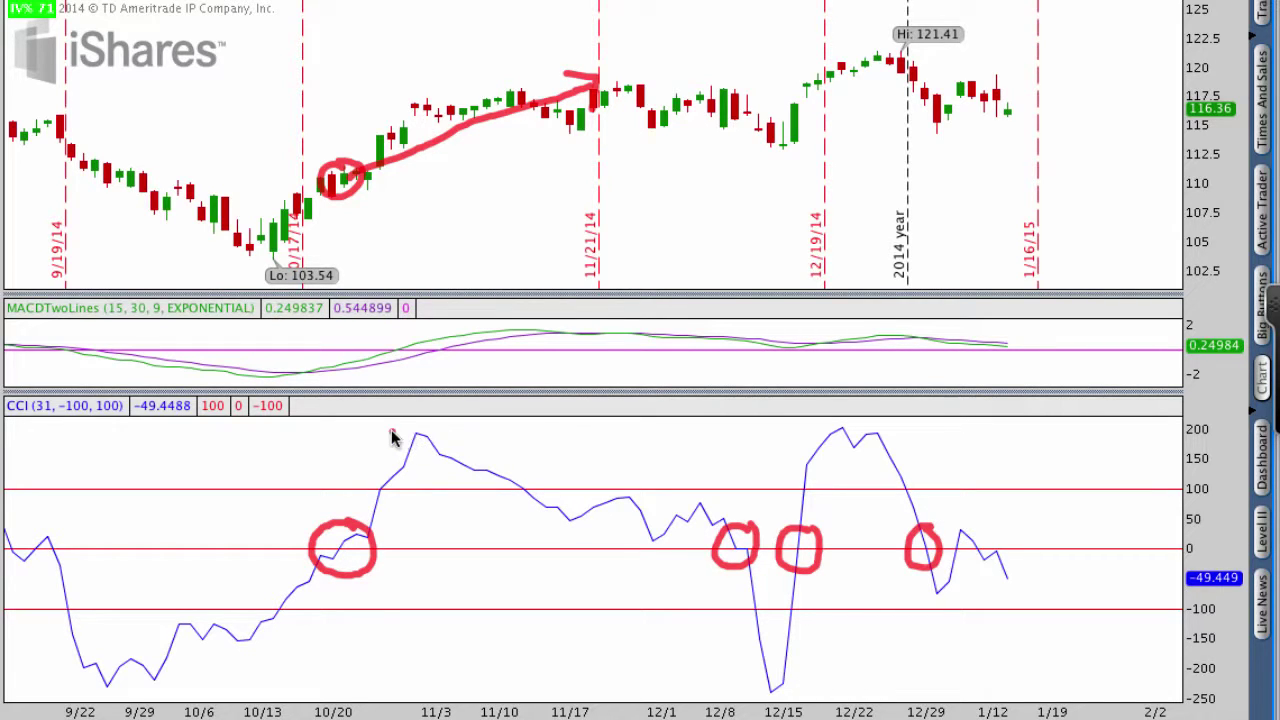
pyautogui.moveTo(392, 433)
pyautogui.mouseDown()
pyautogui.moveTo(457, 435)
pyautogui.moveTo(397, 437)
pyautogui.mouseUp()
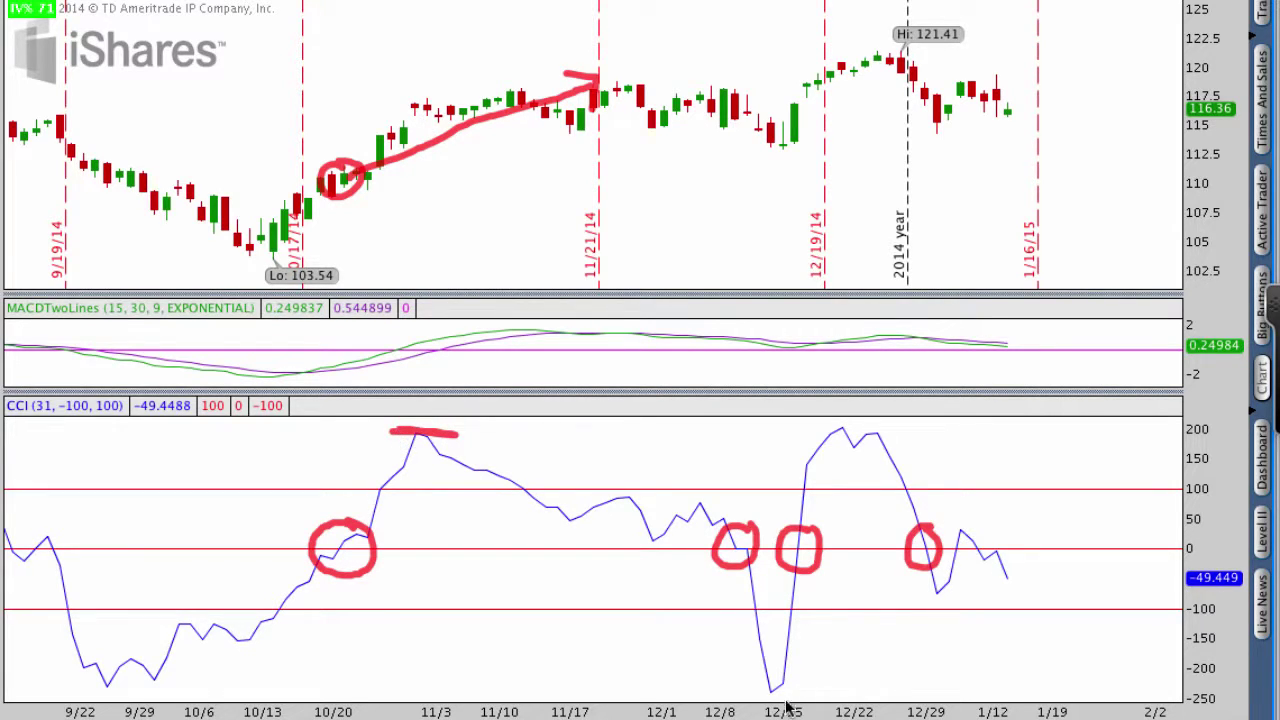
pyautogui.moveTo(754, 691); pyautogui.dragTo(806, 690)
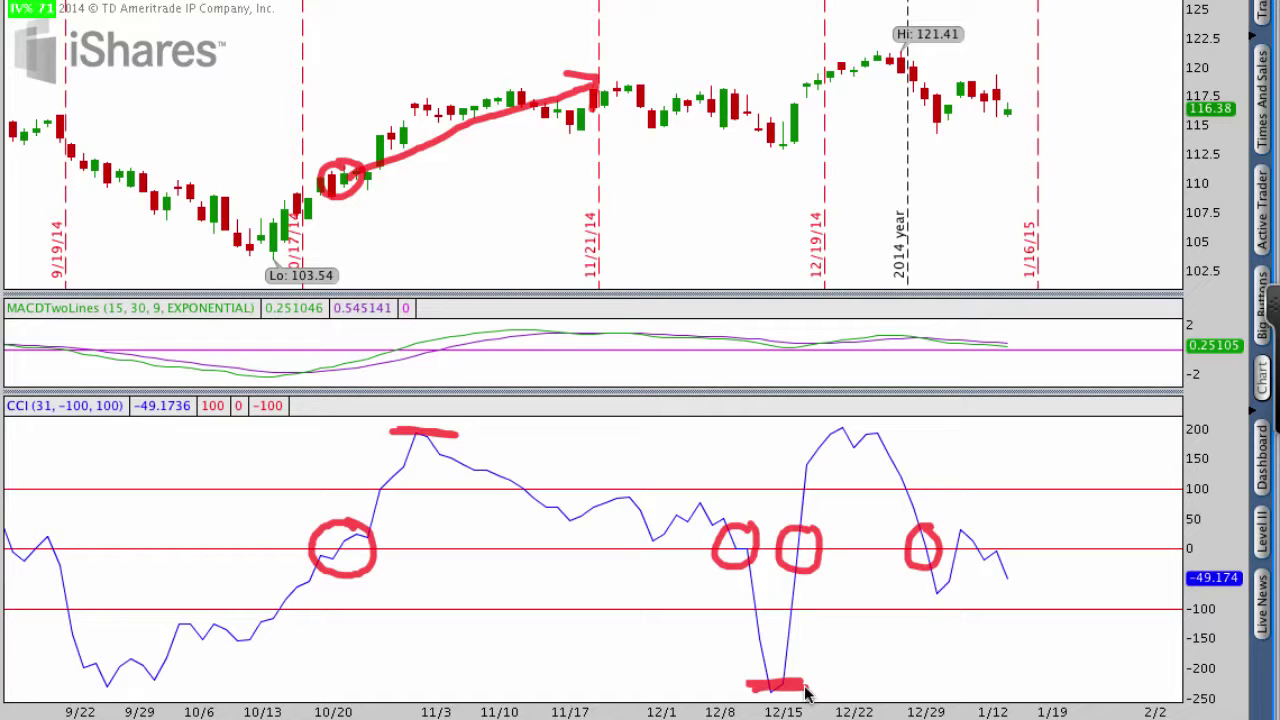
pyautogui.press('Escape')
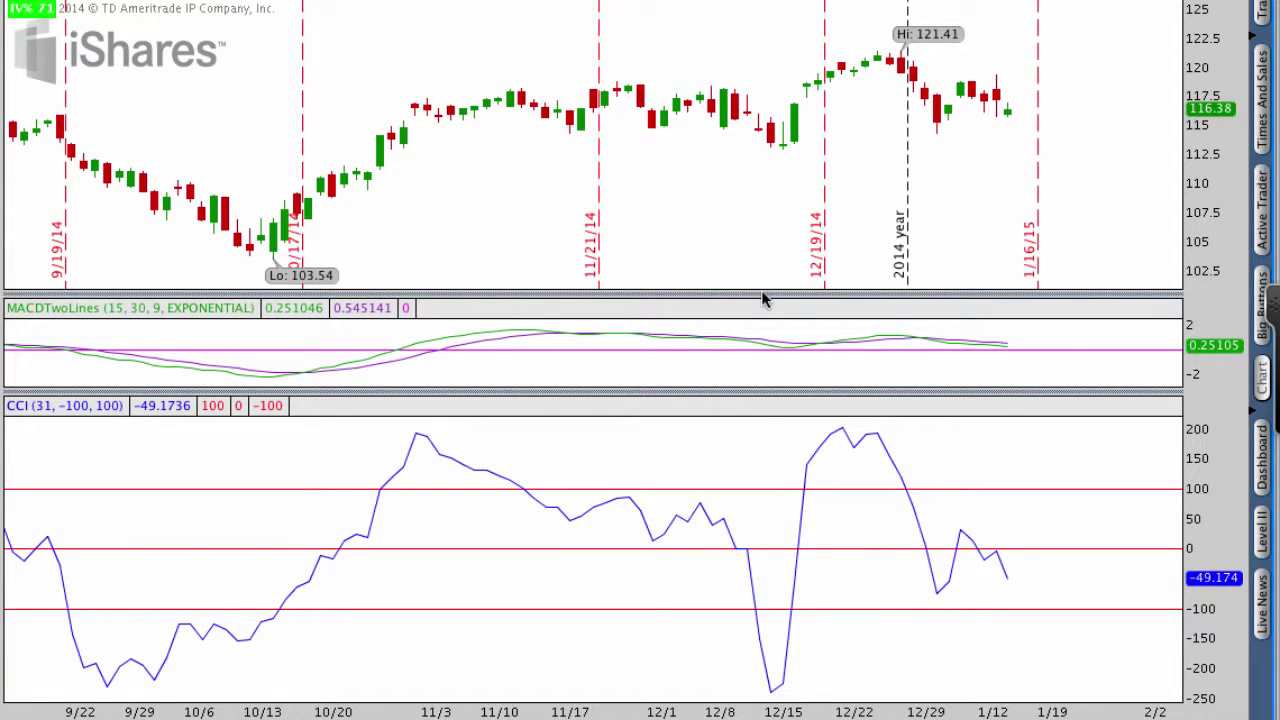
# Enlarge the price pane and compare the mid-December CCI low with the price swings from December into January.
pyautogui.moveTo(766, 297); pyautogui.dragTo(774, 364)
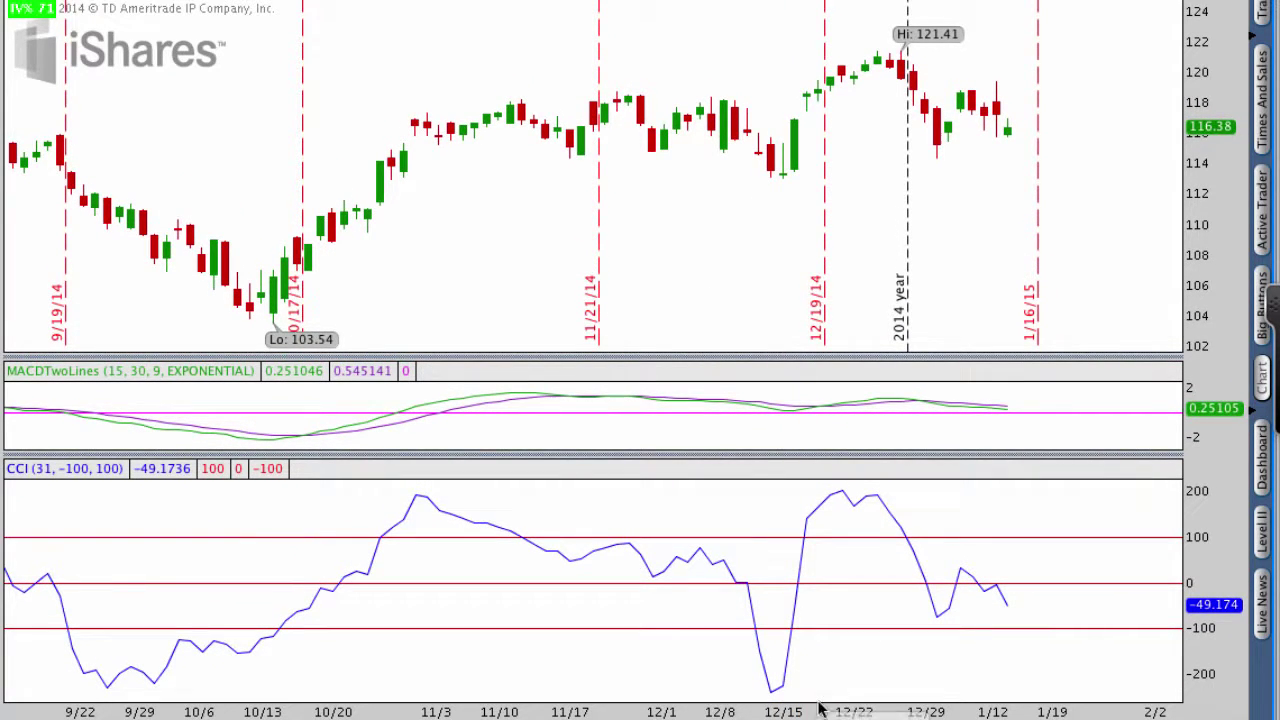
pyautogui.moveTo(788, 680)
pyautogui.mouseDown()
pyautogui.moveTo(752, 680)
pyautogui.moveTo(800, 710)
pyautogui.moveTo(800, 672)
pyautogui.mouseUp()
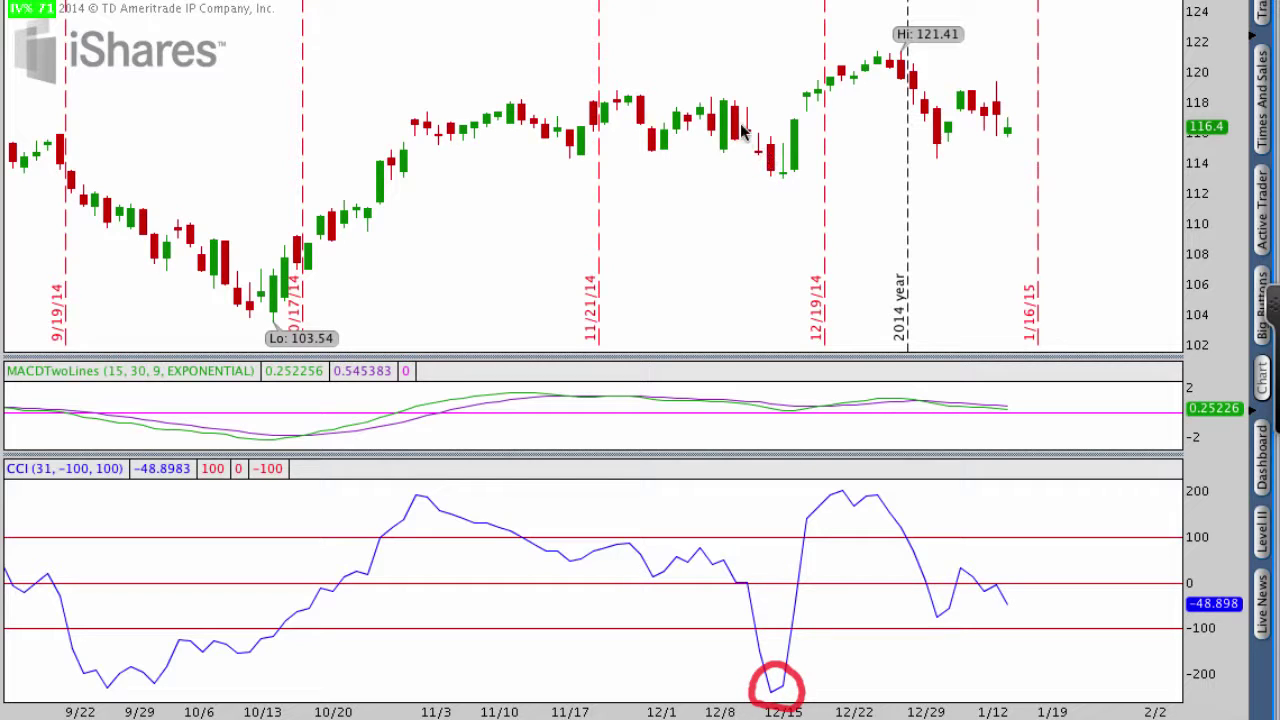
pyautogui.moveTo(742, 130)
pyautogui.mouseDown()
pyautogui.moveTo(768, 162)
pyautogui.moveTo(810, 110)
pyautogui.moveTo(916, 80)
pyautogui.moveTo(962, 124)
pyautogui.moveTo(932, 100)
pyautogui.moveTo(975, 80)
pyautogui.mouseUp()
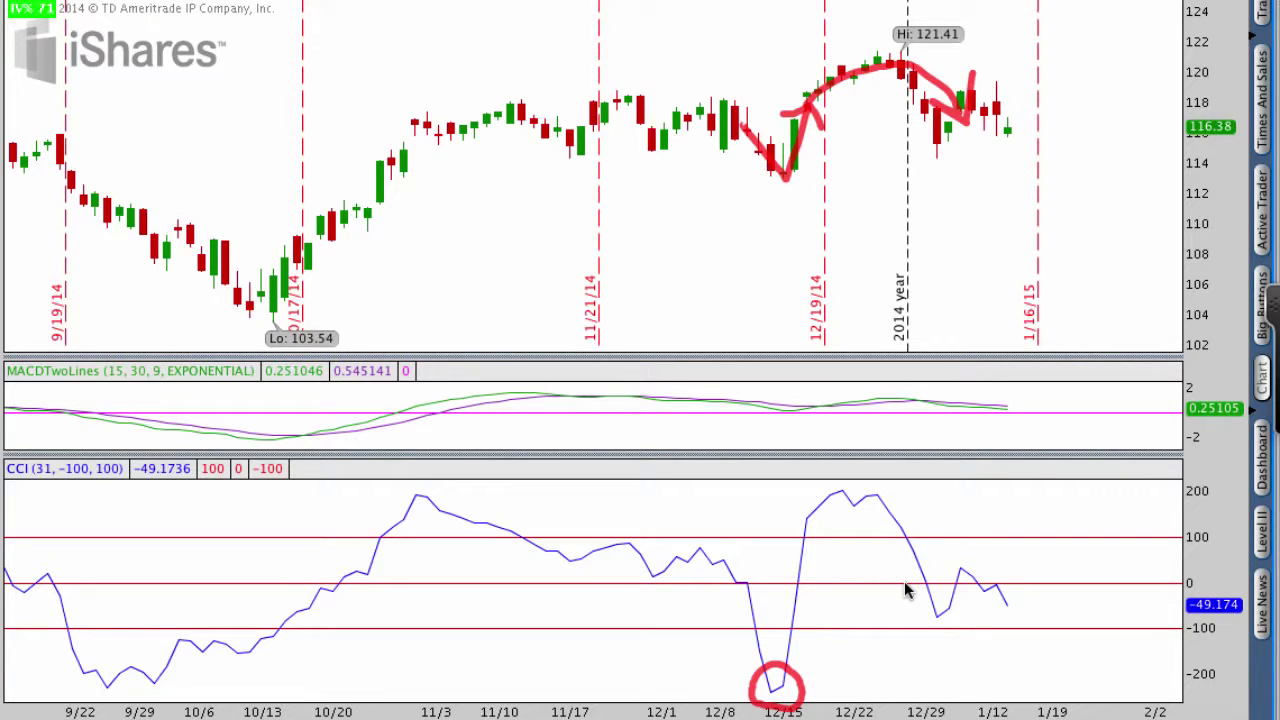
# Bring up the other symbol's April-to-January chart and examine the CCI's April and late-July zero-line crossings against the late-July price drop.
pyautogui.press('Escape')
pyautogui.scroll(-3, 663, 271)
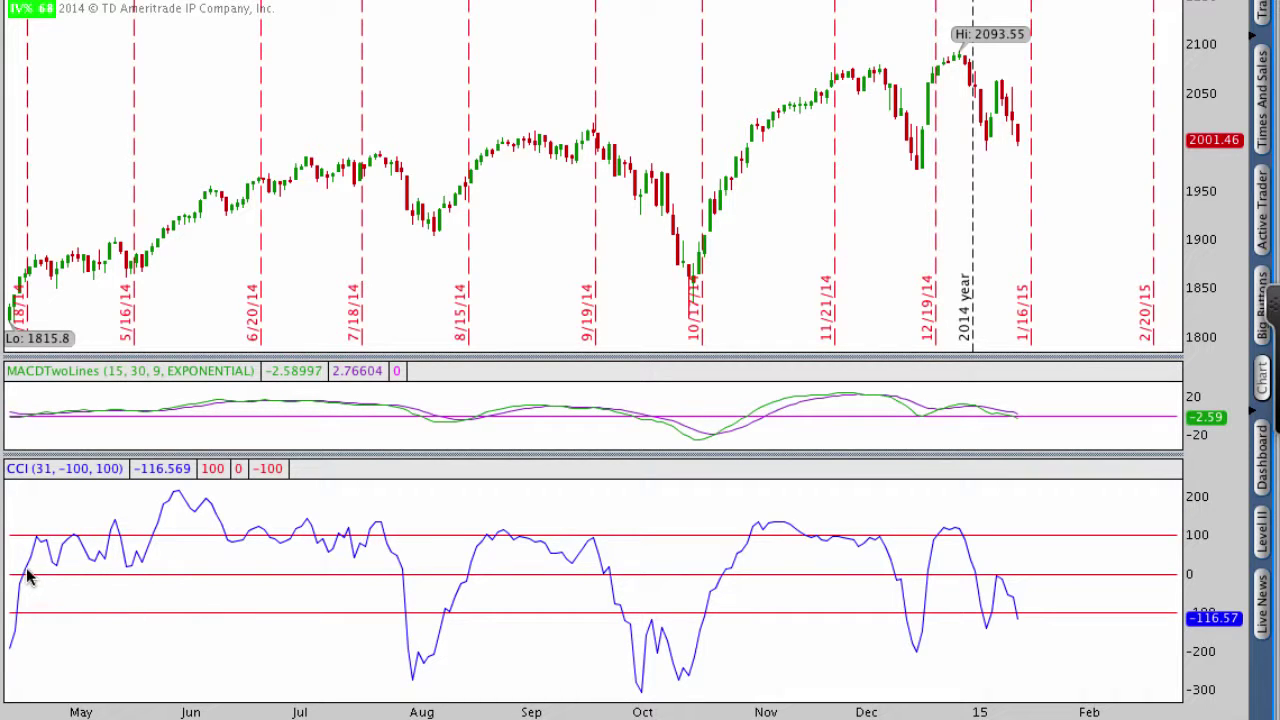
pyautogui.moveTo(16, 566)
pyautogui.mouseDown()
pyautogui.moveTo(14, 586)
pyautogui.moveTo(40, 586)
pyautogui.mouseUp()
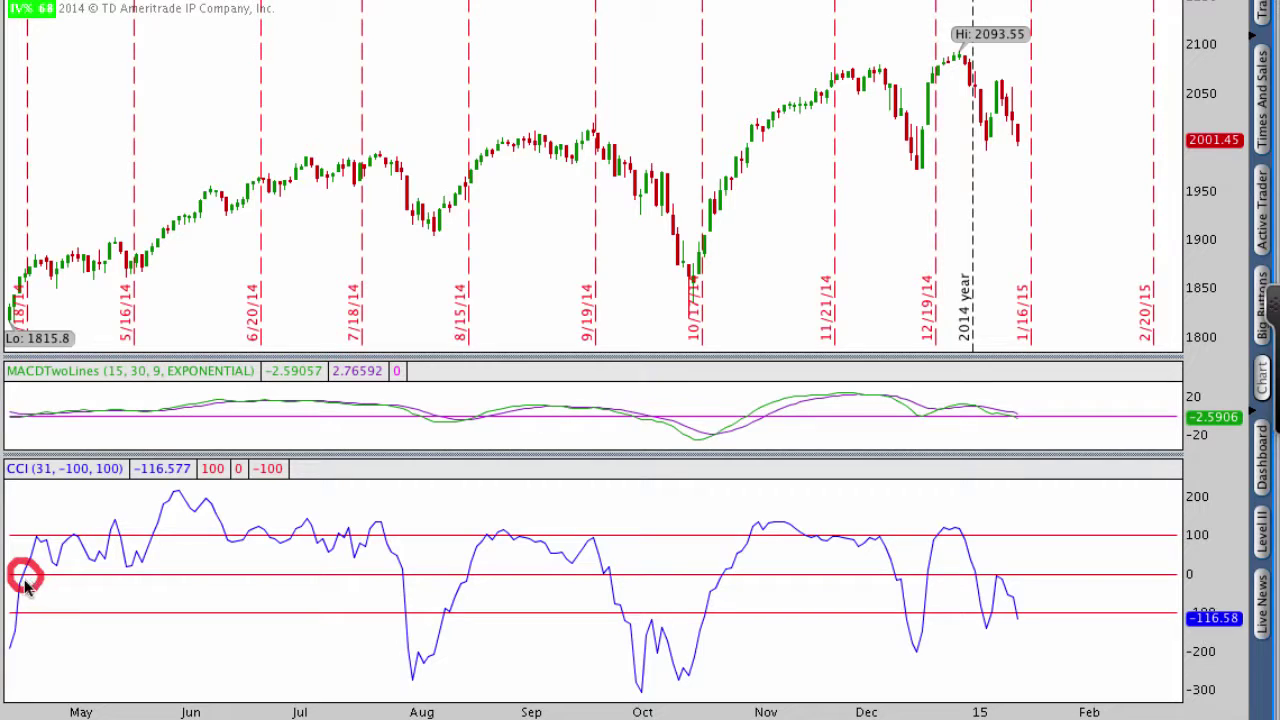
pyautogui.moveTo(122, 428)
pyautogui.mouseDown()
pyautogui.moveTo(40, 537)
pyautogui.moveTo(42, 506)
pyautogui.moveTo(97, 533)
pyautogui.mouseUp()
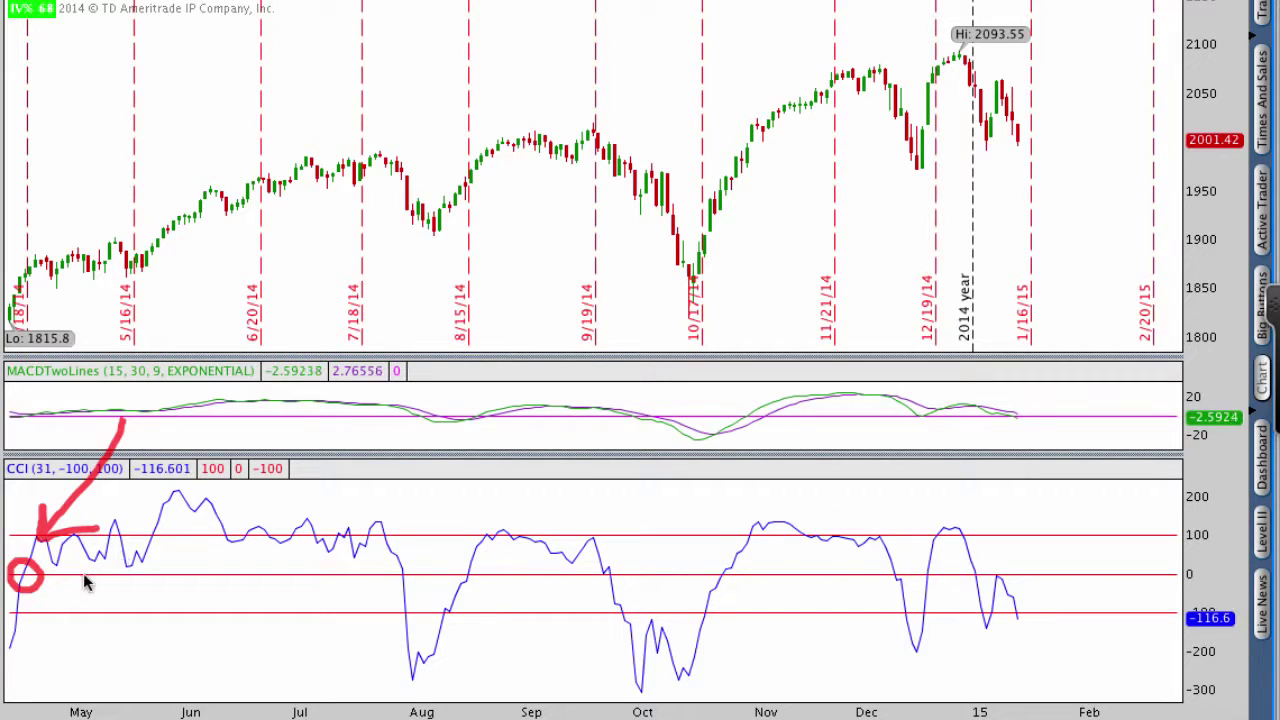
pyautogui.moveTo(193, 591); pyautogui.dragTo(284, 585)
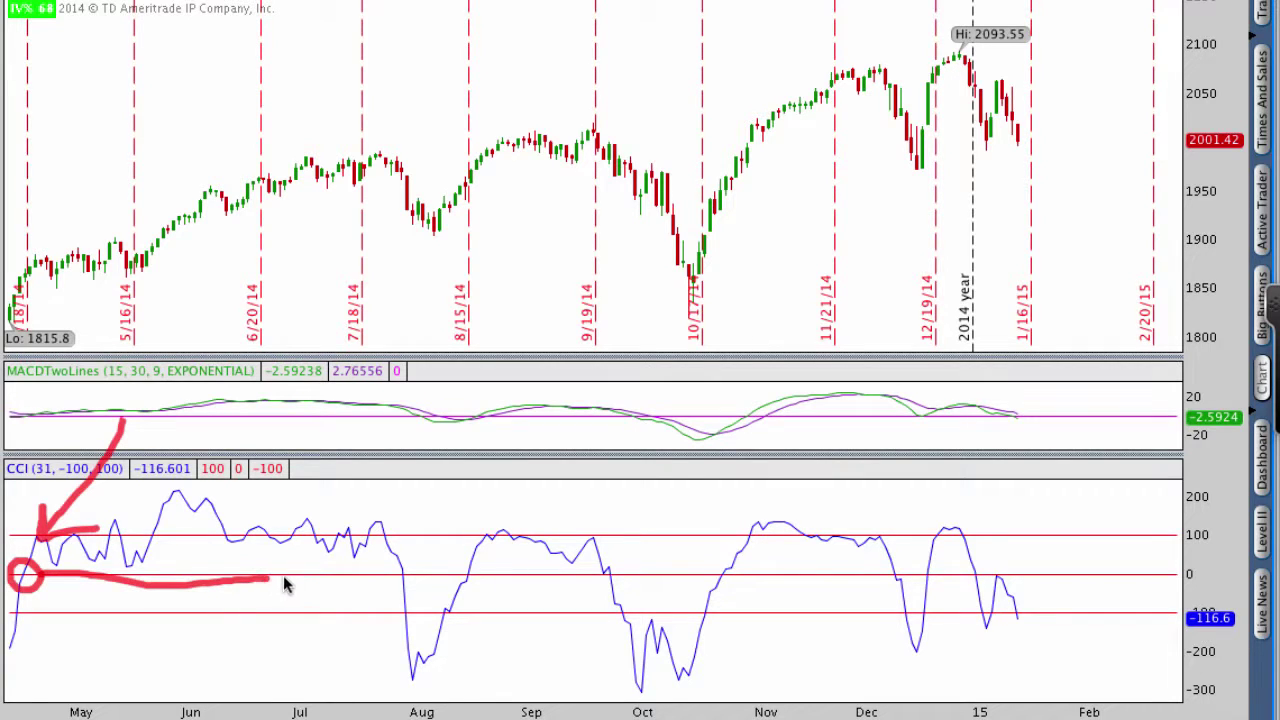
pyautogui.moveTo(385, 590); pyautogui.dragTo(411, 583)
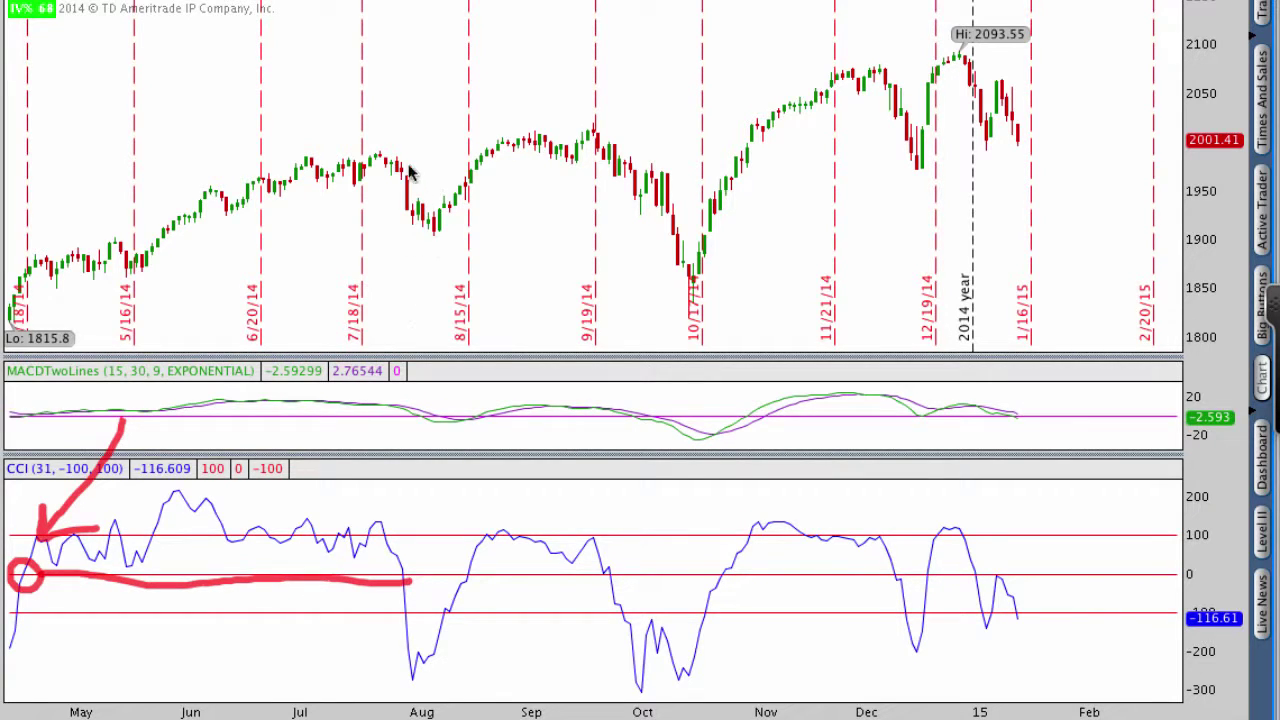
pyautogui.moveTo(408, 172)
pyautogui.mouseDown()
pyautogui.moveTo(394, 168)
pyautogui.moveTo(420, 166)
pyautogui.moveTo(412, 150)
pyautogui.mouseUp()
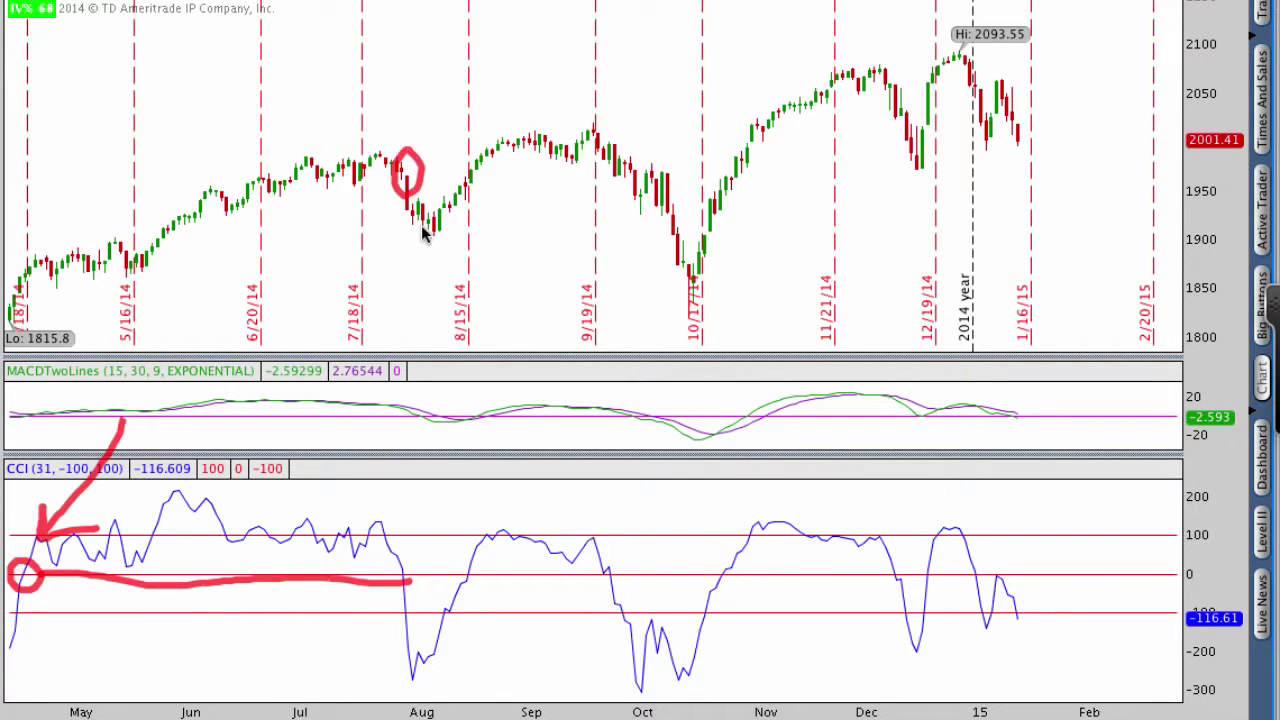
pyautogui.moveTo(408, 565)
pyautogui.mouseDown()
pyautogui.moveTo(417, 591)
pyautogui.moveTo(412, 557)
pyautogui.mouseUp()
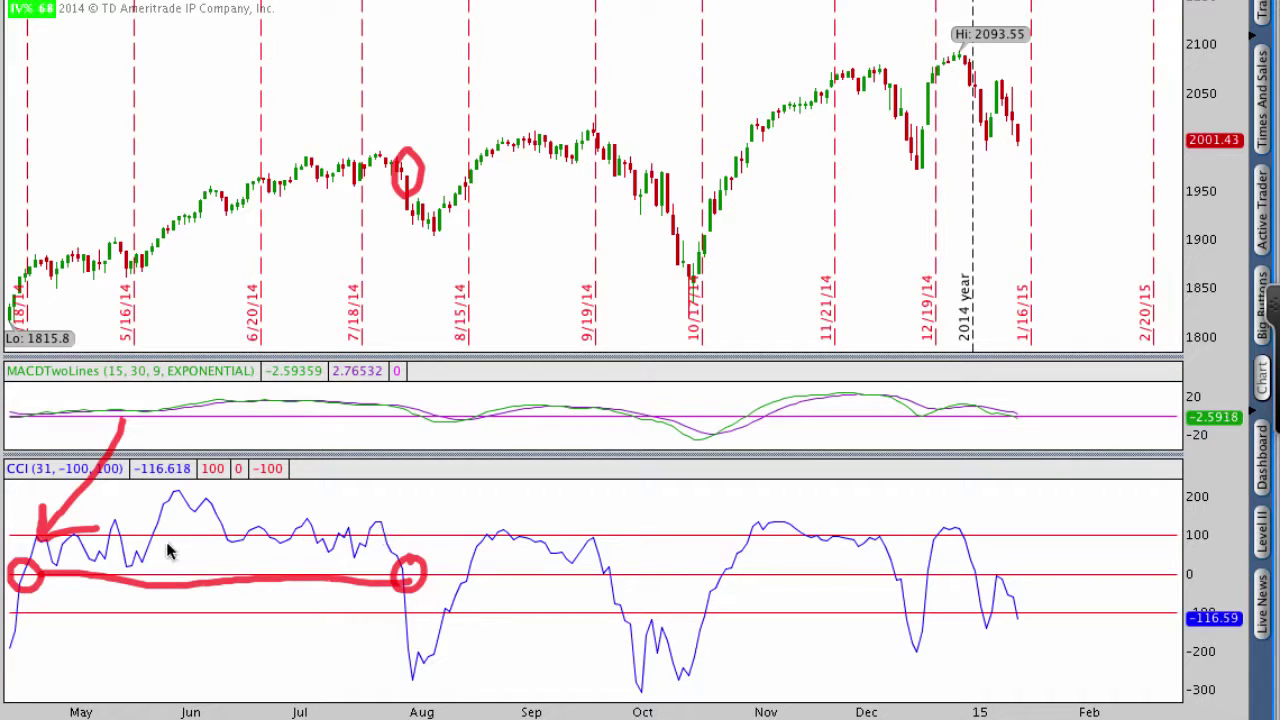
pyautogui.press('Escape')
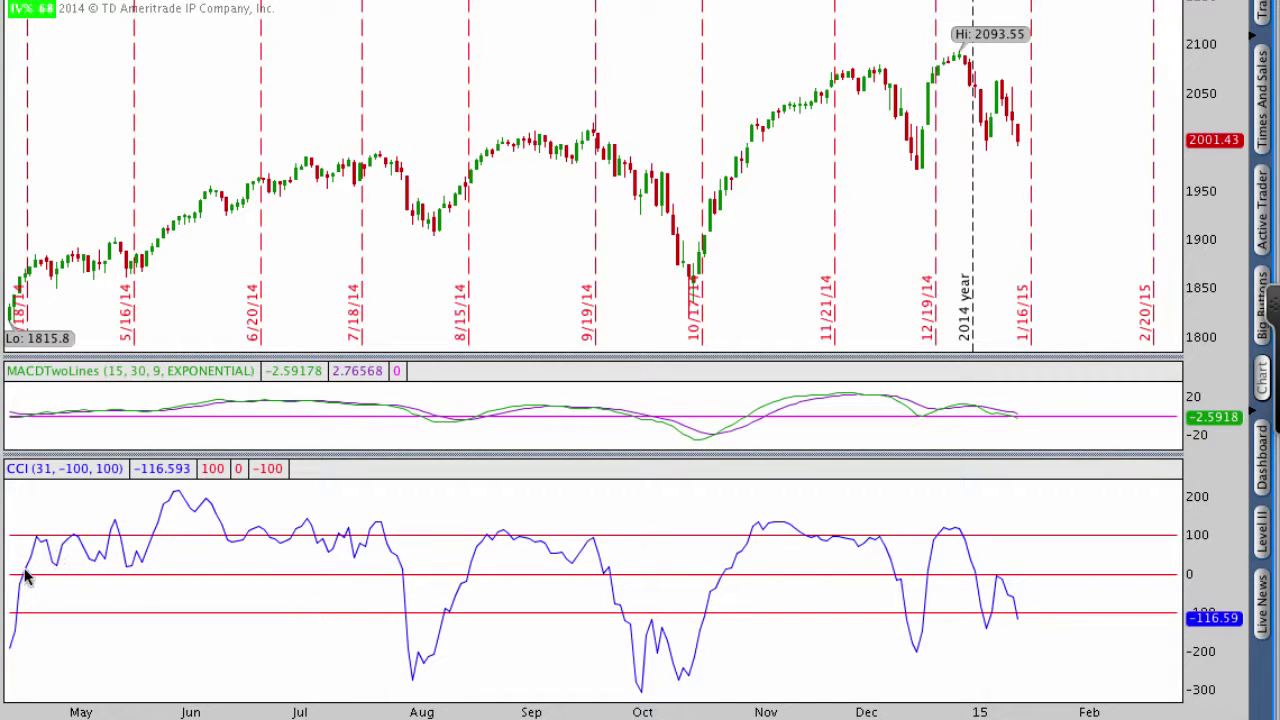
# Review the CCI's stretch above zero from mid-April and compare its late-July downward crossing with the price exit point.
pyautogui.moveTo(15, 577); pyautogui.dragTo(412, 585)
pyautogui.moveTo(410, 177)
pyautogui.mouseDown()
pyautogui.moveTo(400, 210)
pyautogui.moveTo(414, 212)
pyautogui.mouseUp()
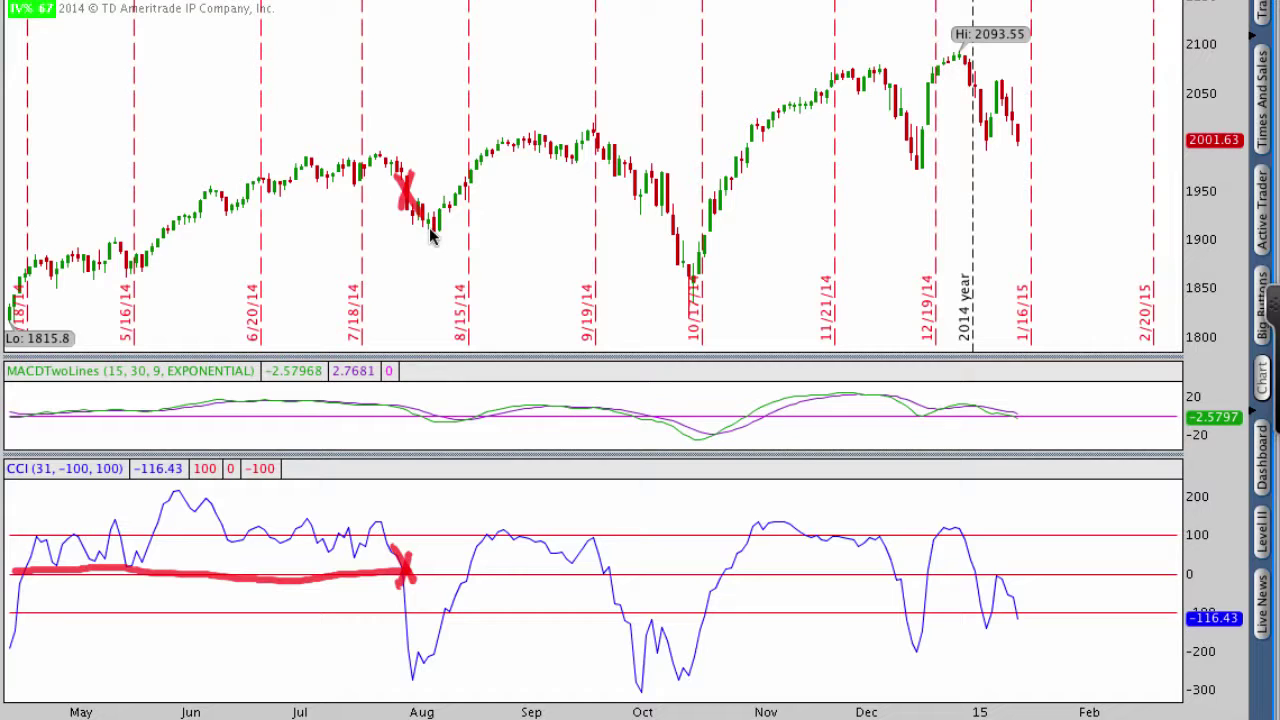
pyautogui.press('Escape')
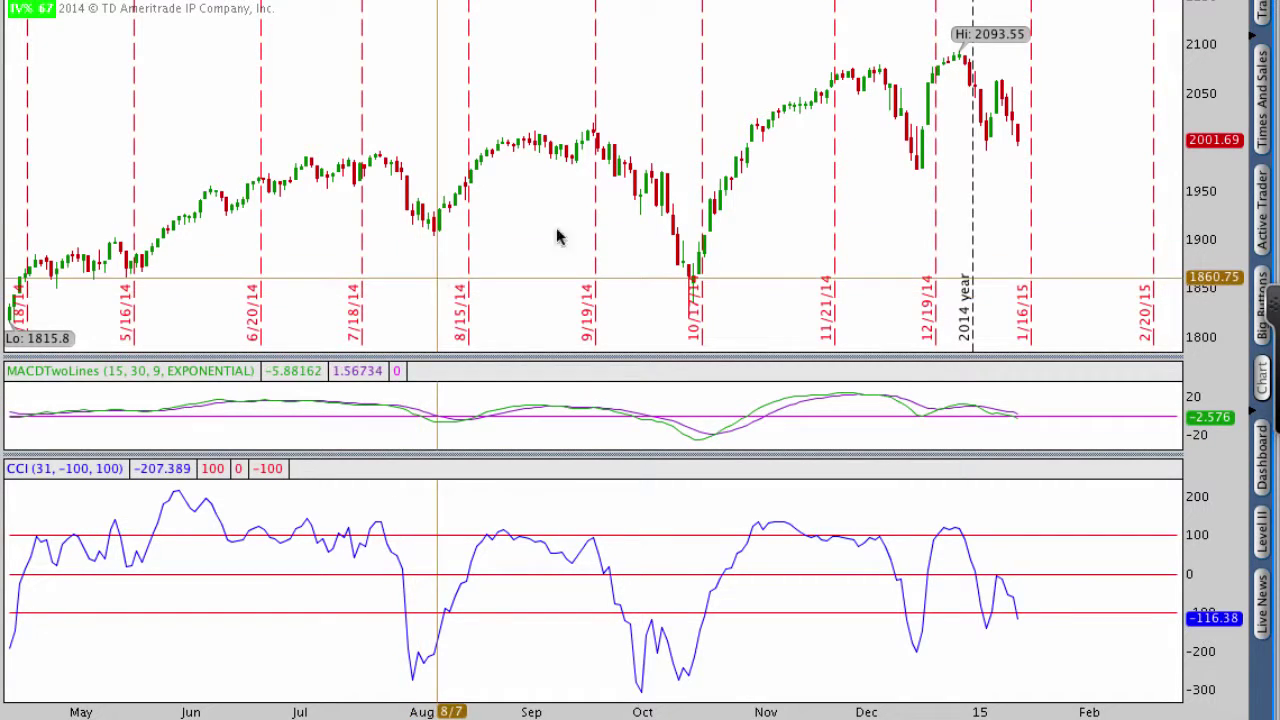
# Add the RSI study with settings 14, 70, 30, CLOSE, WILDERS as a lower study beneath the CCI.
pyautogui.rightClick(942, 110)
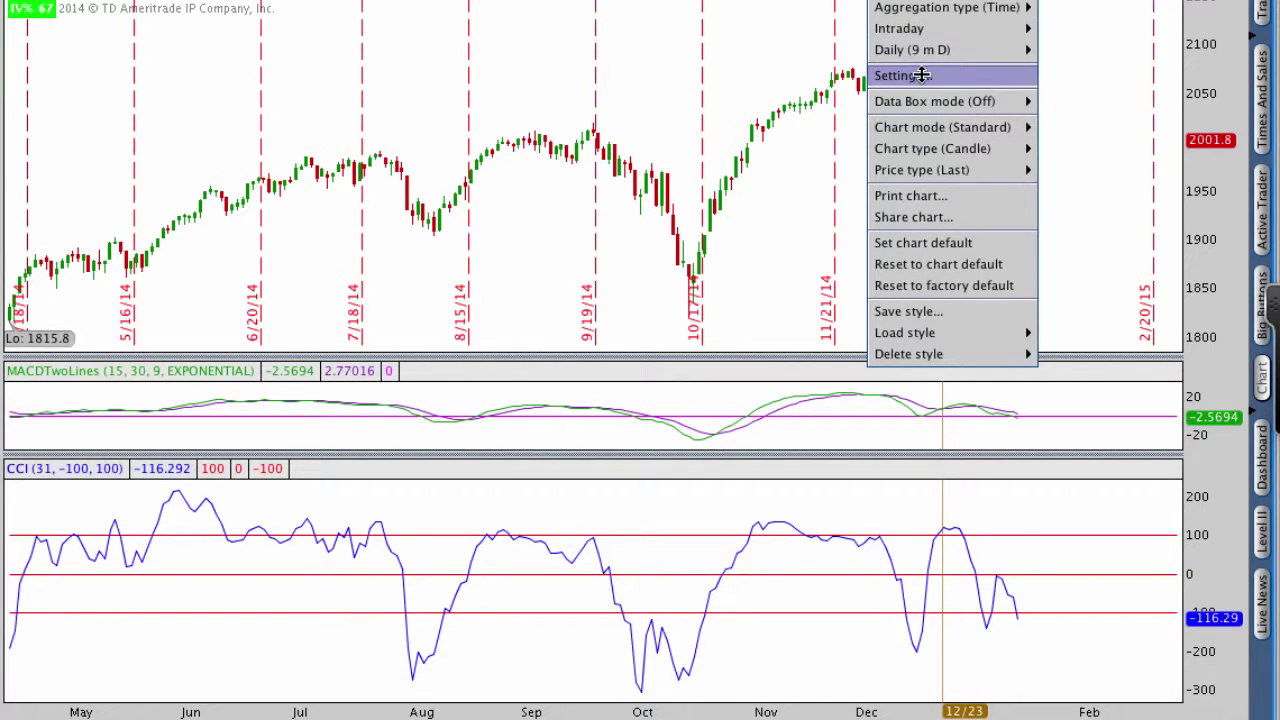
pyautogui.press('Escape')
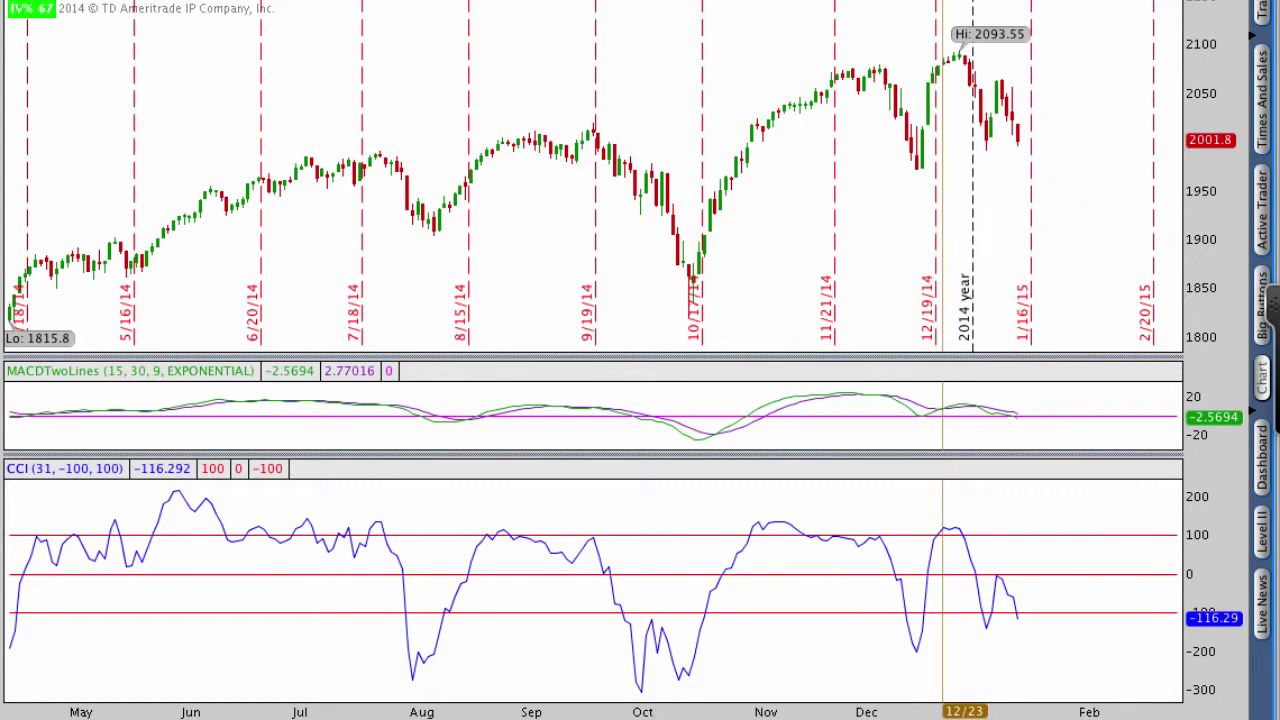
pyautogui.click(1040, 5)
pyautogui.click(1036, 28)
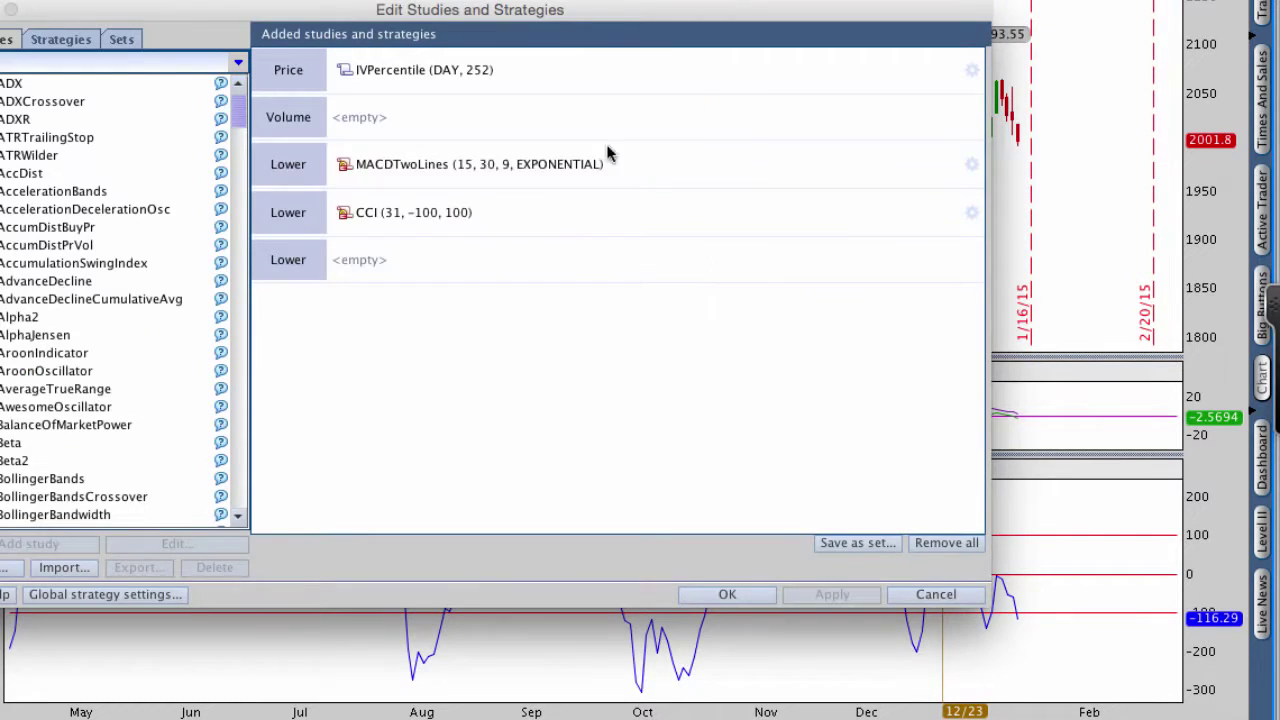
pyautogui.write('rsi')
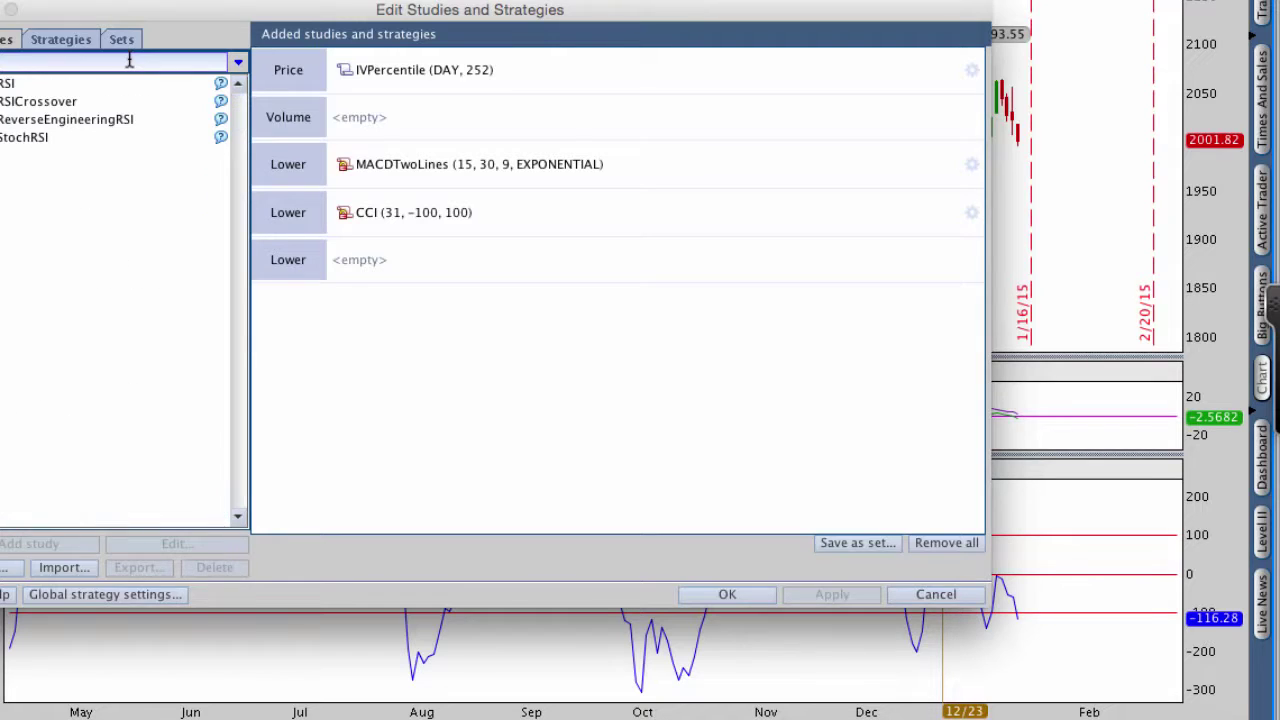
pyautogui.doubleClick(85, 90)
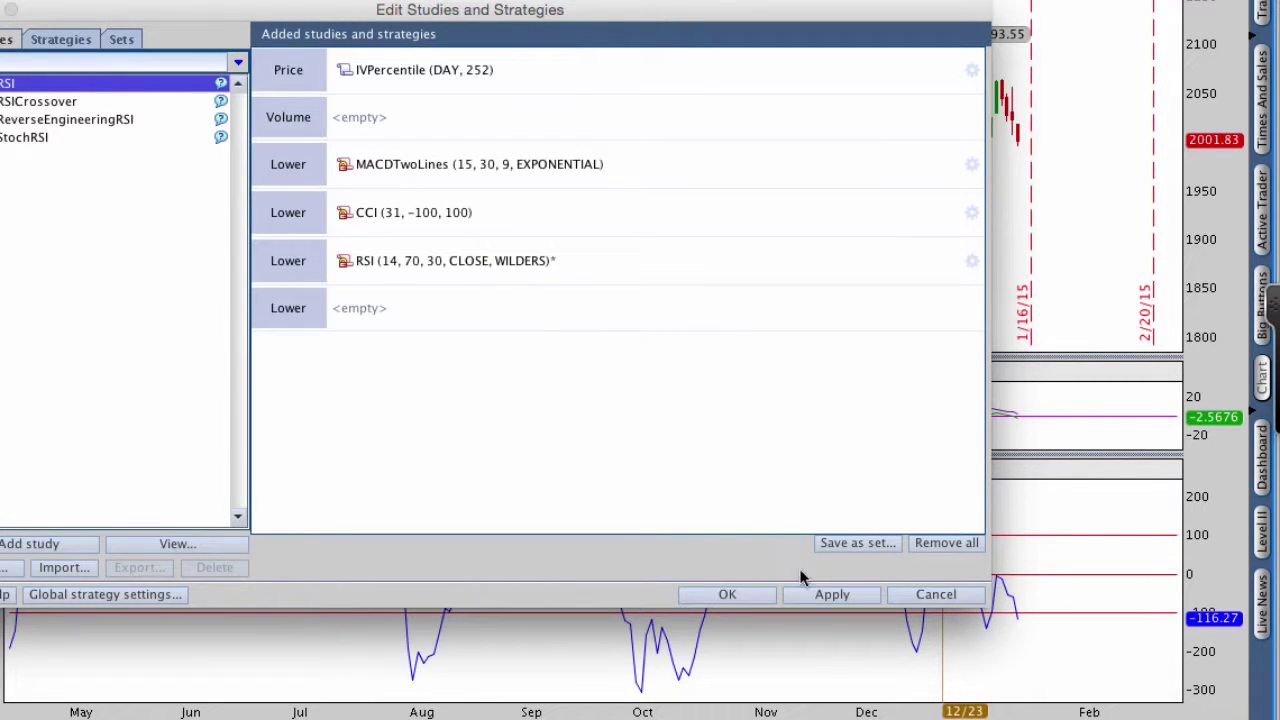
pyautogui.click(829, 594)
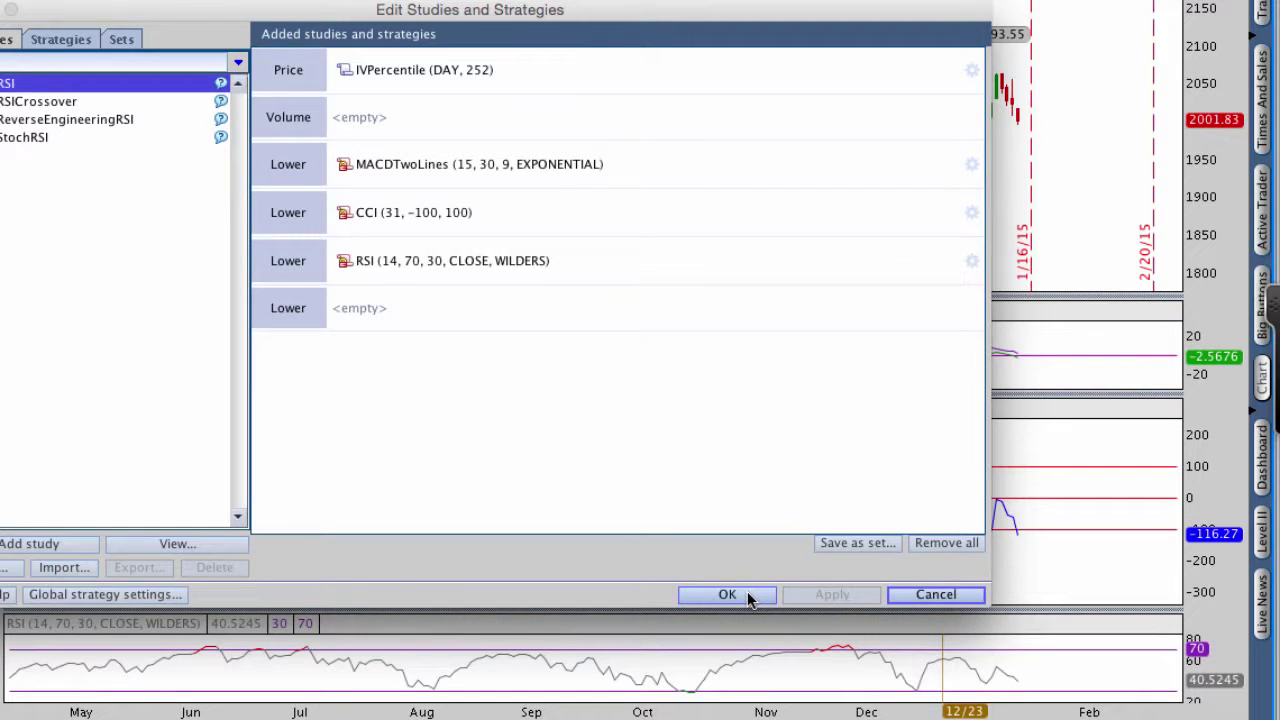
pyautogui.click(747, 594)
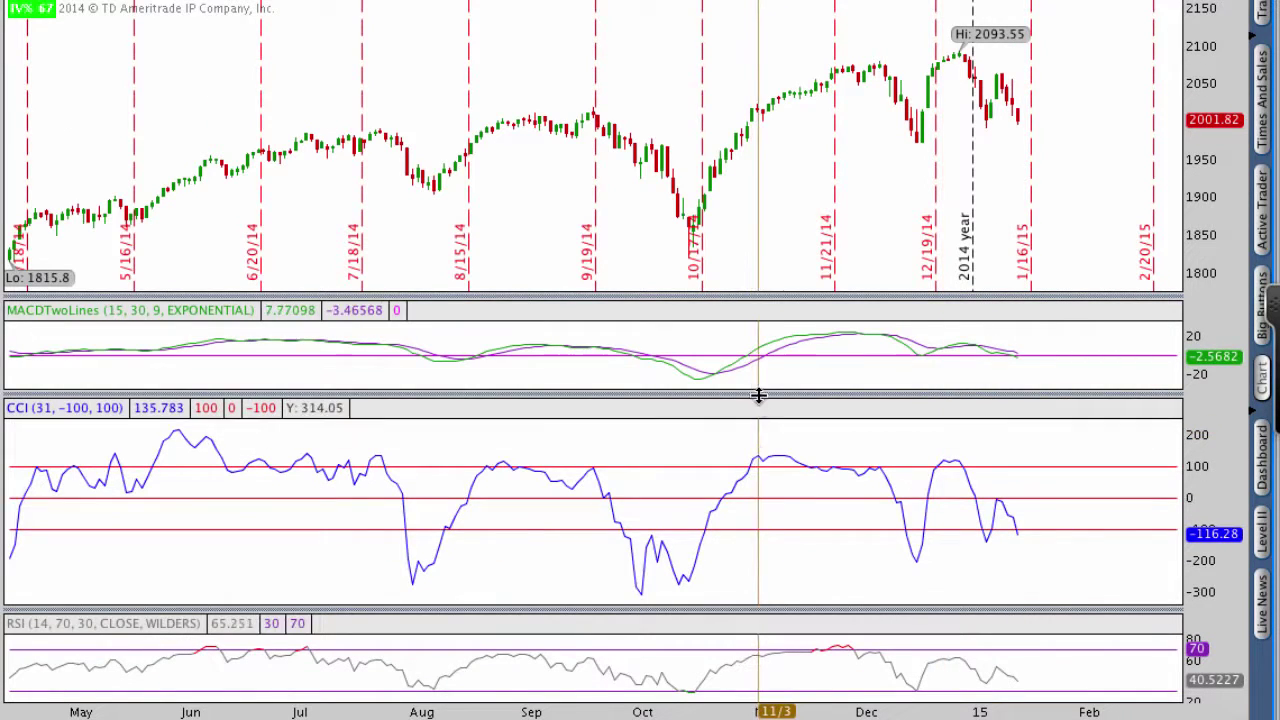
# Enlarge the RSI pane and examine its 70 and 30 levels, the mid-October low and the late-November peak.
pyautogui.moveTo(791, 602); pyautogui.dragTo(793, 424)
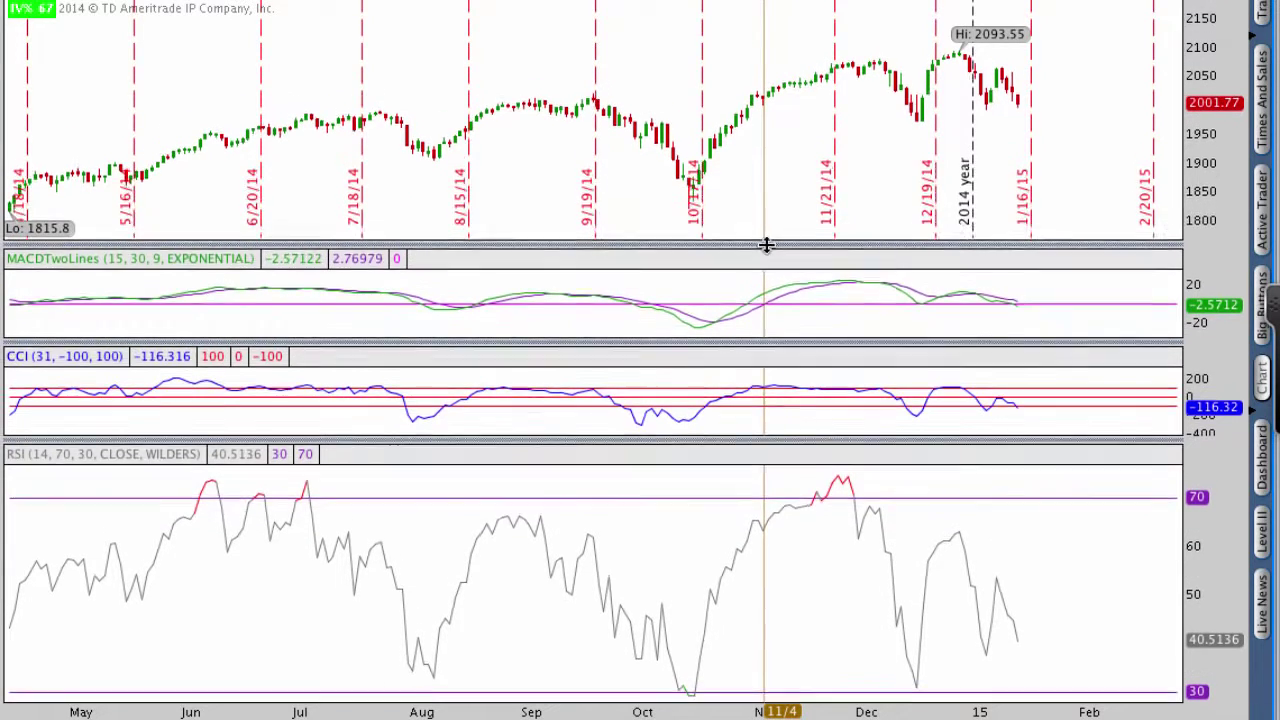
pyautogui.moveTo(766, 245); pyautogui.dragTo(768, 267)
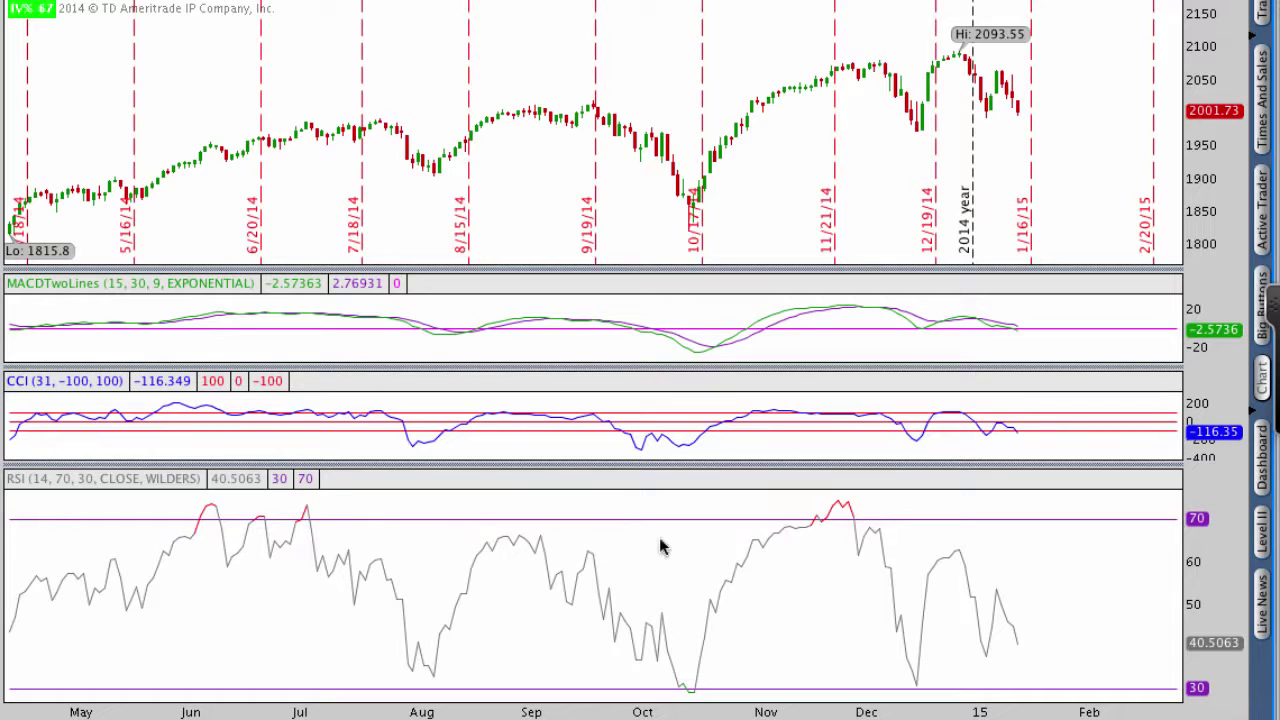
pyautogui.moveTo(1216, 506)
pyautogui.mouseDown()
pyautogui.moveTo(1172, 505)
pyautogui.moveTo(1200, 545)
pyautogui.moveTo(1213, 530)
pyautogui.mouseUp()
pyautogui.moveTo(1216, 680)
pyautogui.mouseDown()
pyautogui.moveTo(1172, 678)
pyautogui.moveTo(1226, 702)
pyautogui.moveTo(1214, 668)
pyautogui.mouseUp()
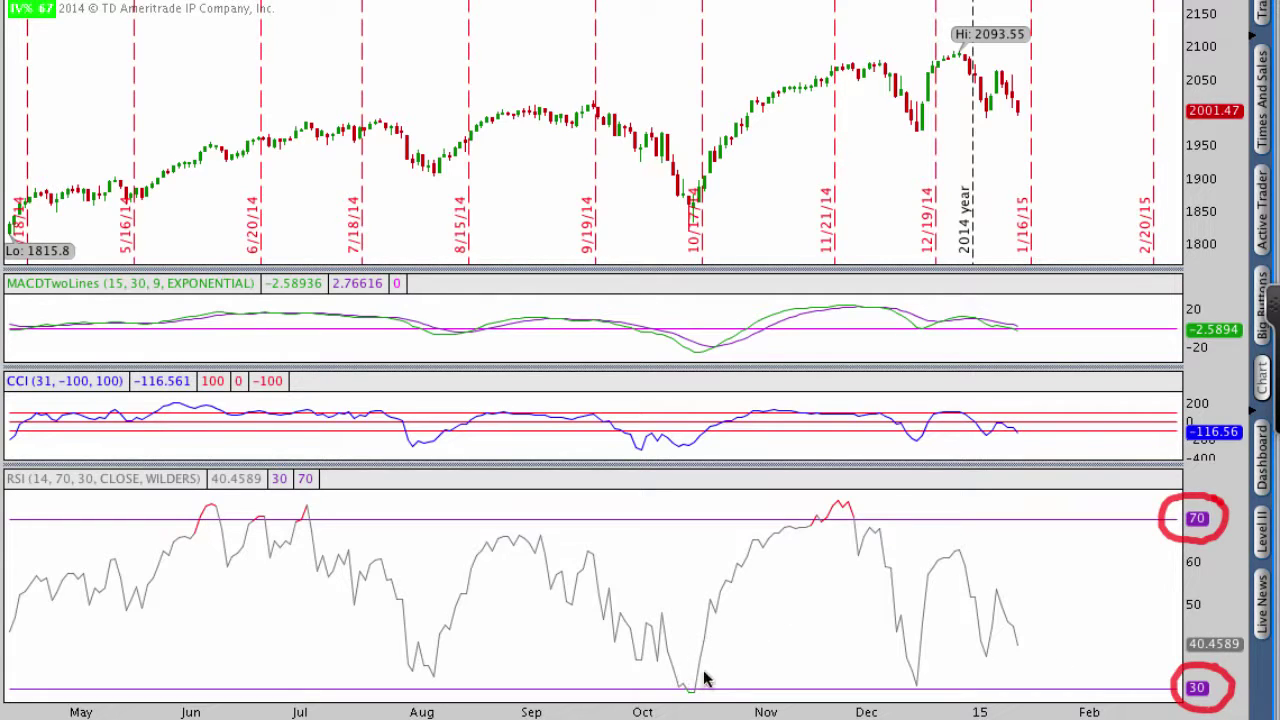
pyautogui.moveTo(705, 668)
pyautogui.mouseDown()
pyautogui.moveTo(656, 684)
pyautogui.moveTo(725, 708)
pyautogui.moveTo(678, 676)
pyautogui.mouseUp()
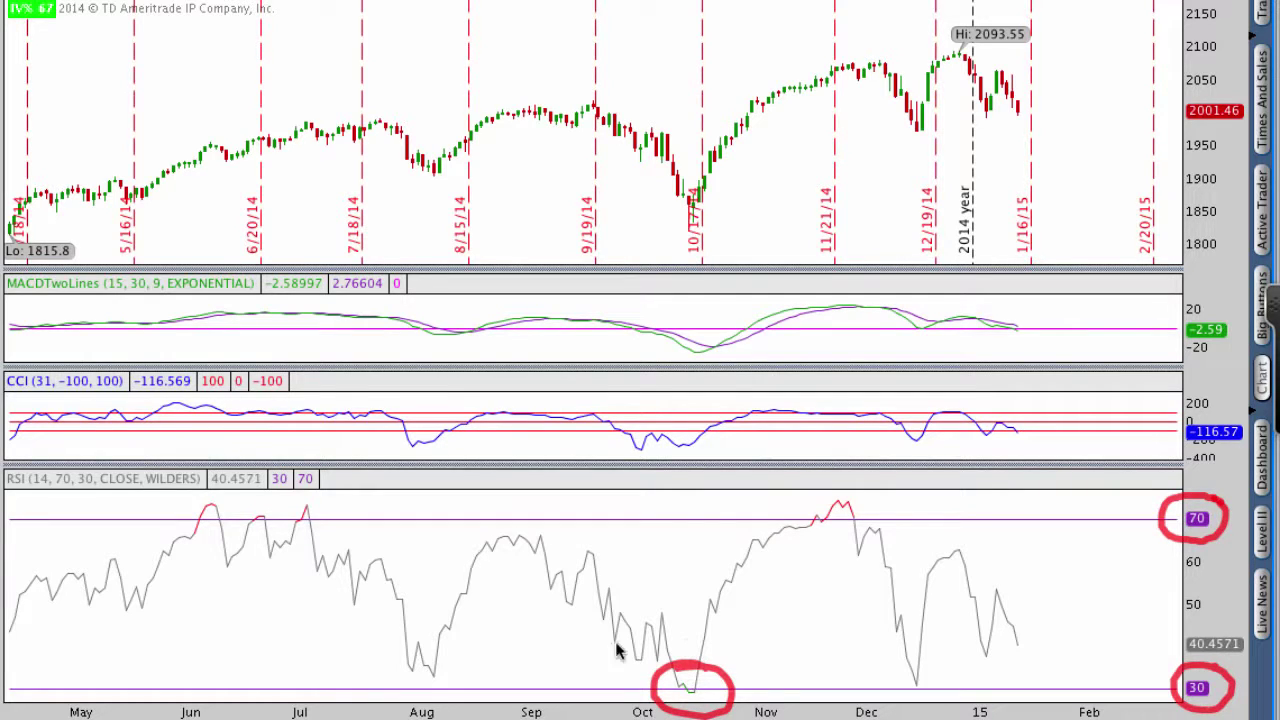
pyautogui.moveTo(846, 491)
pyautogui.mouseDown()
pyautogui.moveTo(851, 531)
pyautogui.moveTo(860, 522)
pyautogui.mouseUp()
pyautogui.press('Escape')
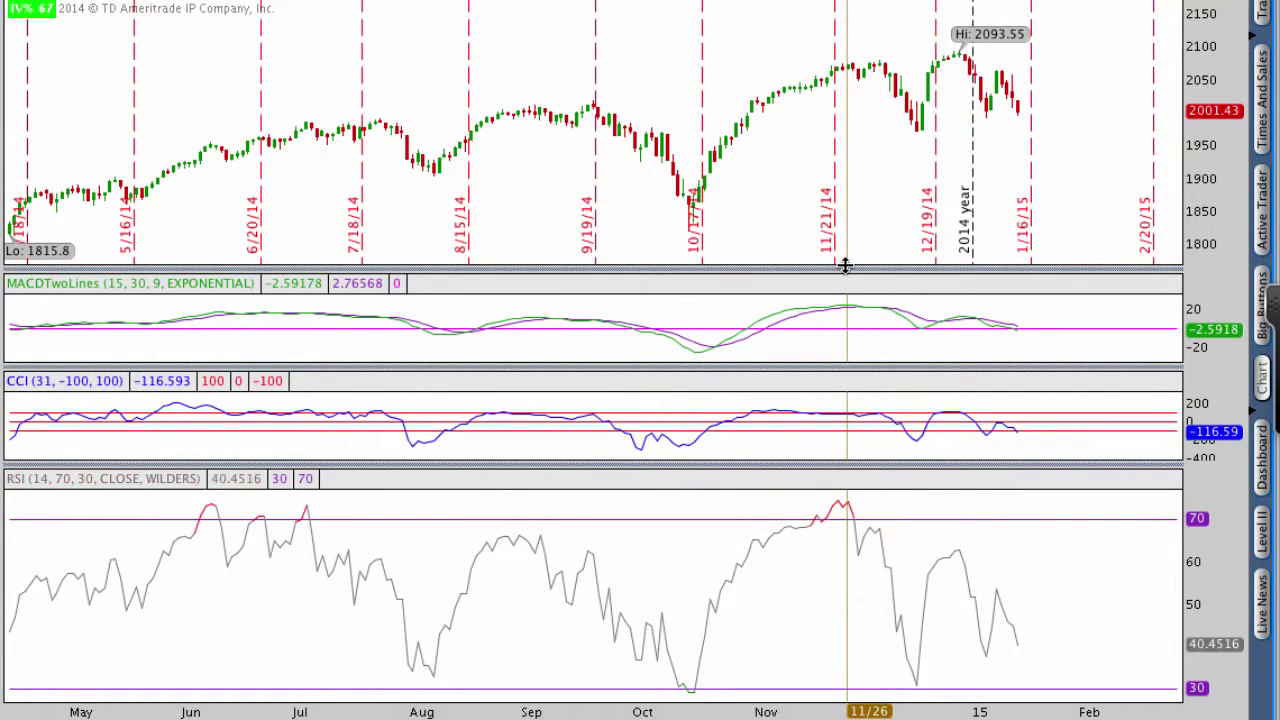
# Enlarge the price pane and compare the RSI's mid-October low and late-November peak with the price moves that follow.
pyautogui.moveTo(845, 265); pyautogui.dragTo(850, 321)
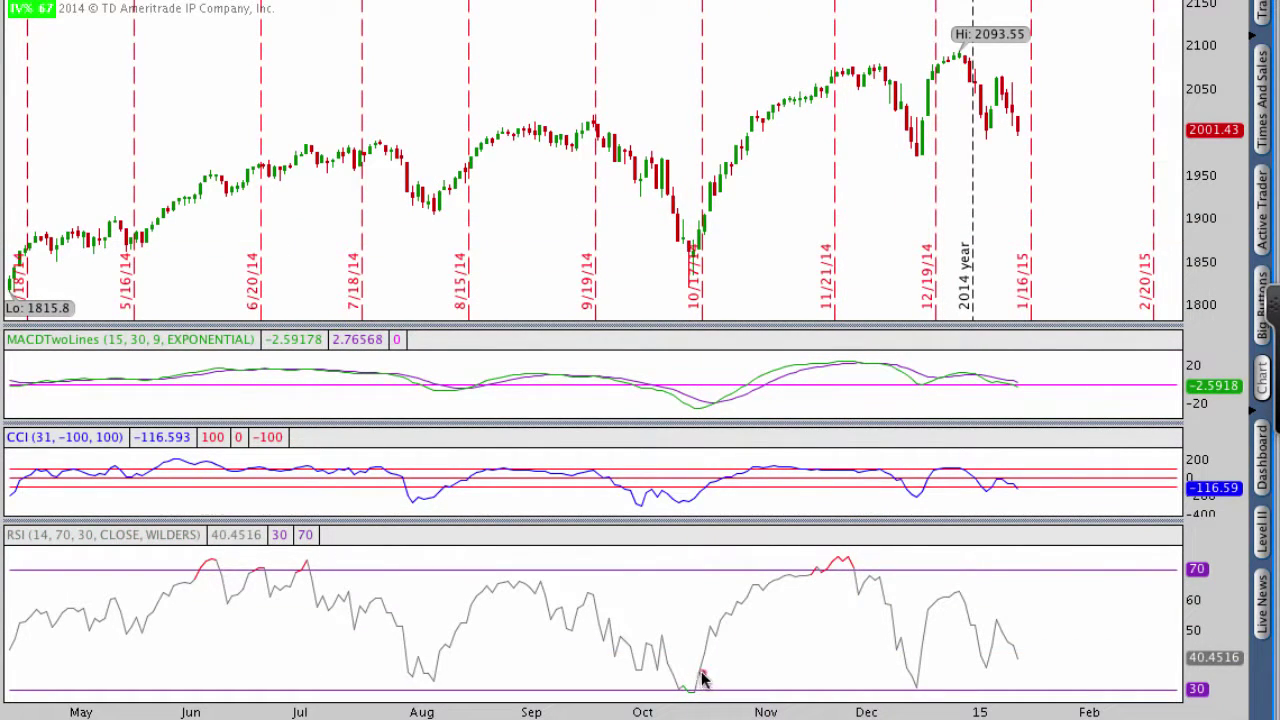
pyautogui.moveTo(702, 678)
pyautogui.mouseDown()
pyautogui.moveTo(662, 680)
pyautogui.moveTo(668, 705)
pyautogui.moveTo(712, 686)
pyautogui.mouseUp()
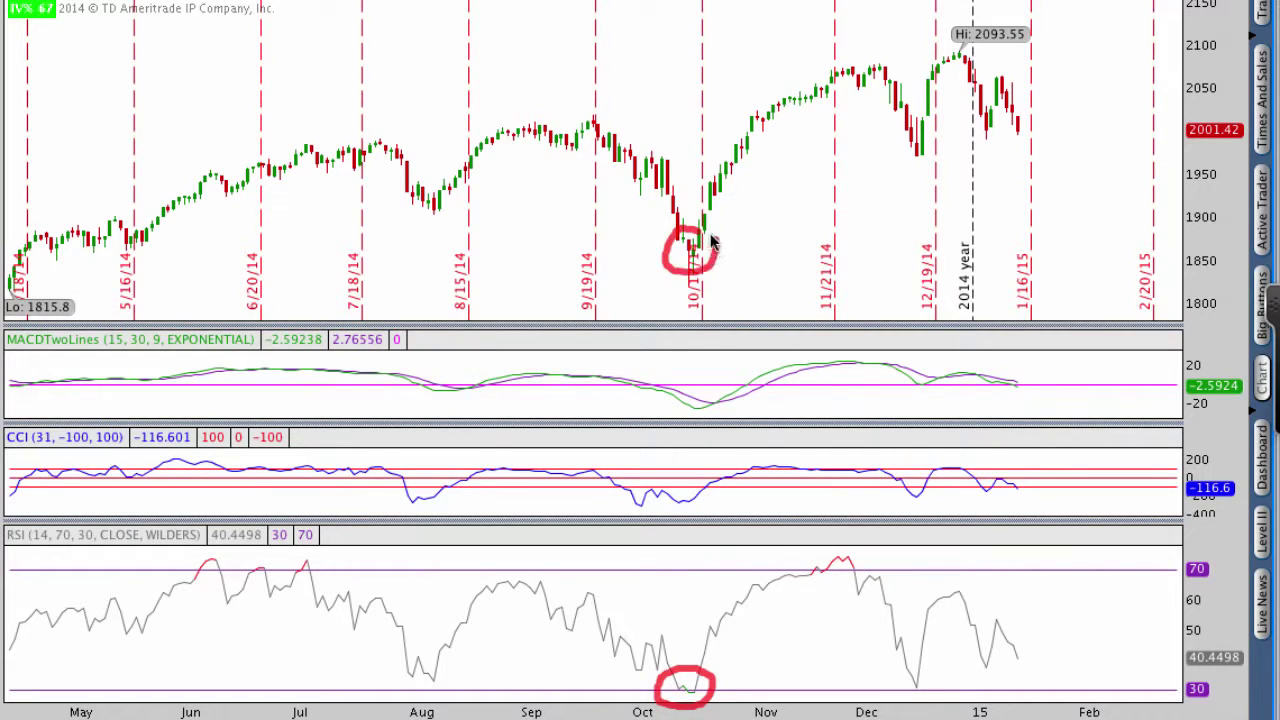
pyautogui.moveTo(686, 675)
pyautogui.mouseDown()
pyautogui.moveTo(690, 272)
pyautogui.moveTo(702, 292)
pyautogui.mouseUp()
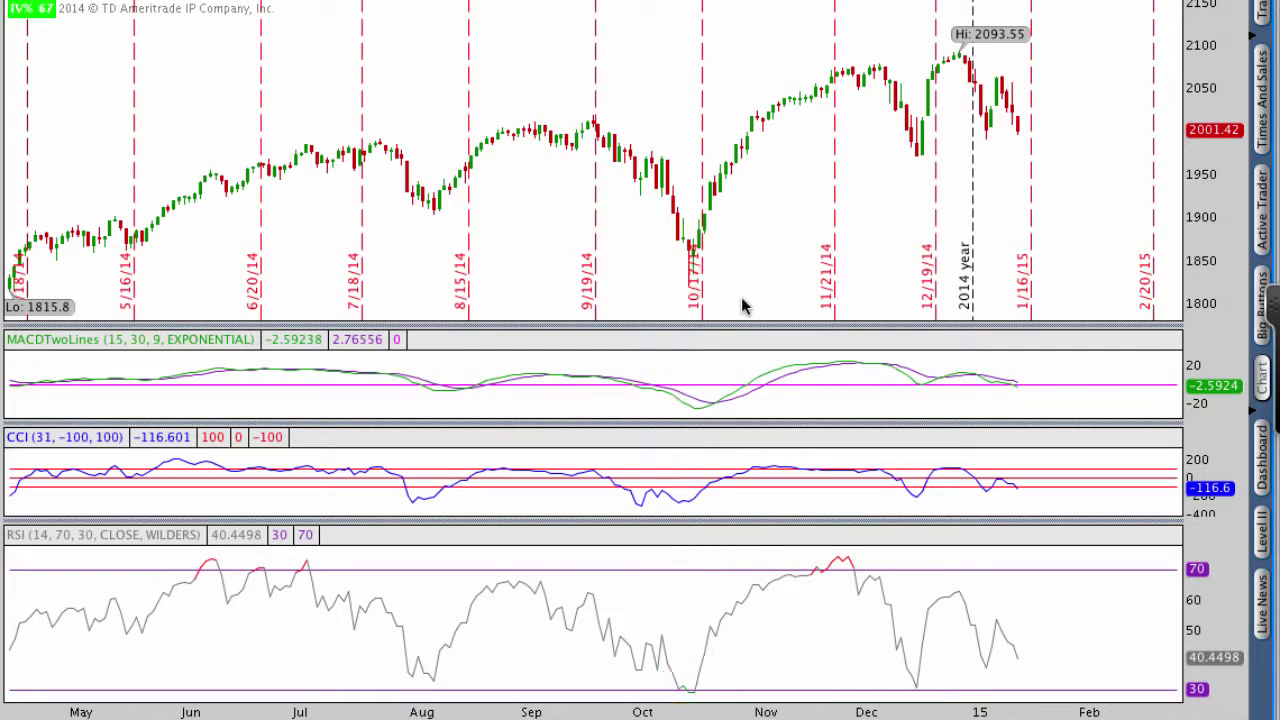
pyautogui.moveTo(846, 560)
pyautogui.mouseDown()
pyautogui.moveTo(837, 543)
pyautogui.moveTo(812, 576)
pyautogui.moveTo(864, 582)
pyautogui.moveTo(849, 543)
pyautogui.mouseUp()
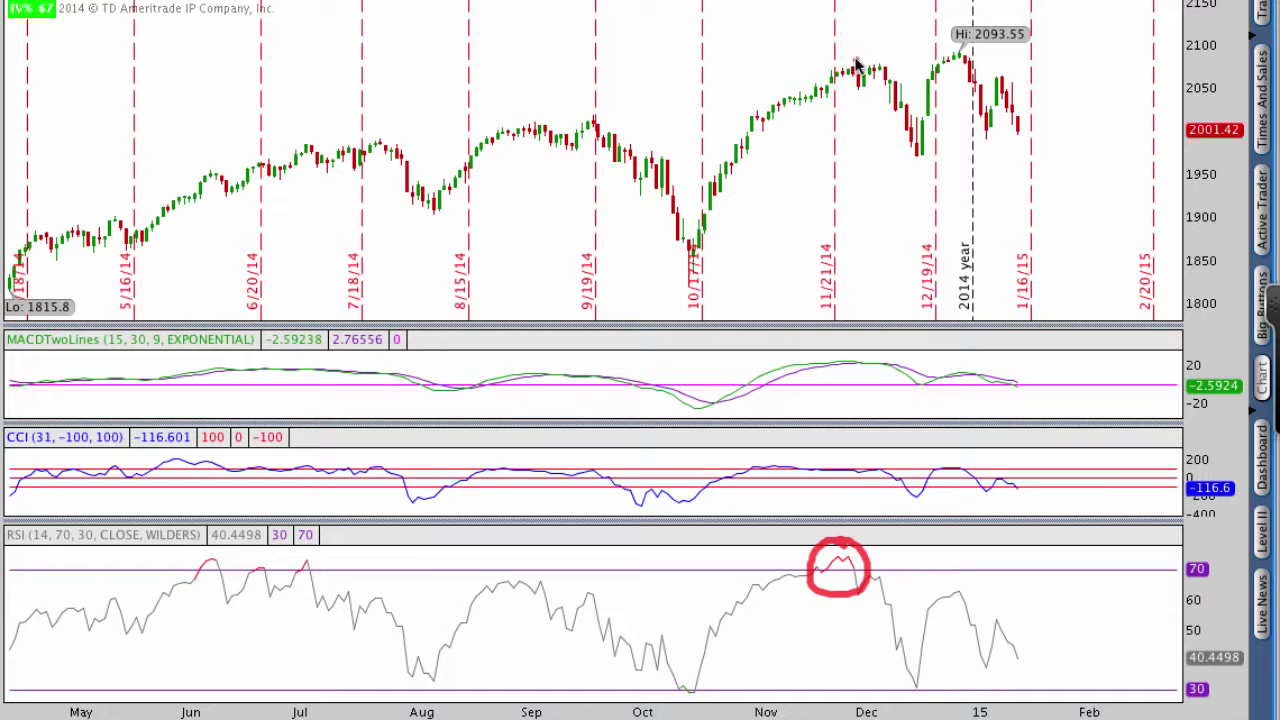
pyautogui.moveTo(857, 63)
pyautogui.mouseDown()
pyautogui.moveTo(828, 70)
pyautogui.moveTo(832, 90)
pyautogui.moveTo(886, 78)
pyautogui.moveTo(849, 63)
pyautogui.moveTo(890, 110)
pyautogui.moveTo(912, 170)
pyautogui.mouseUp()
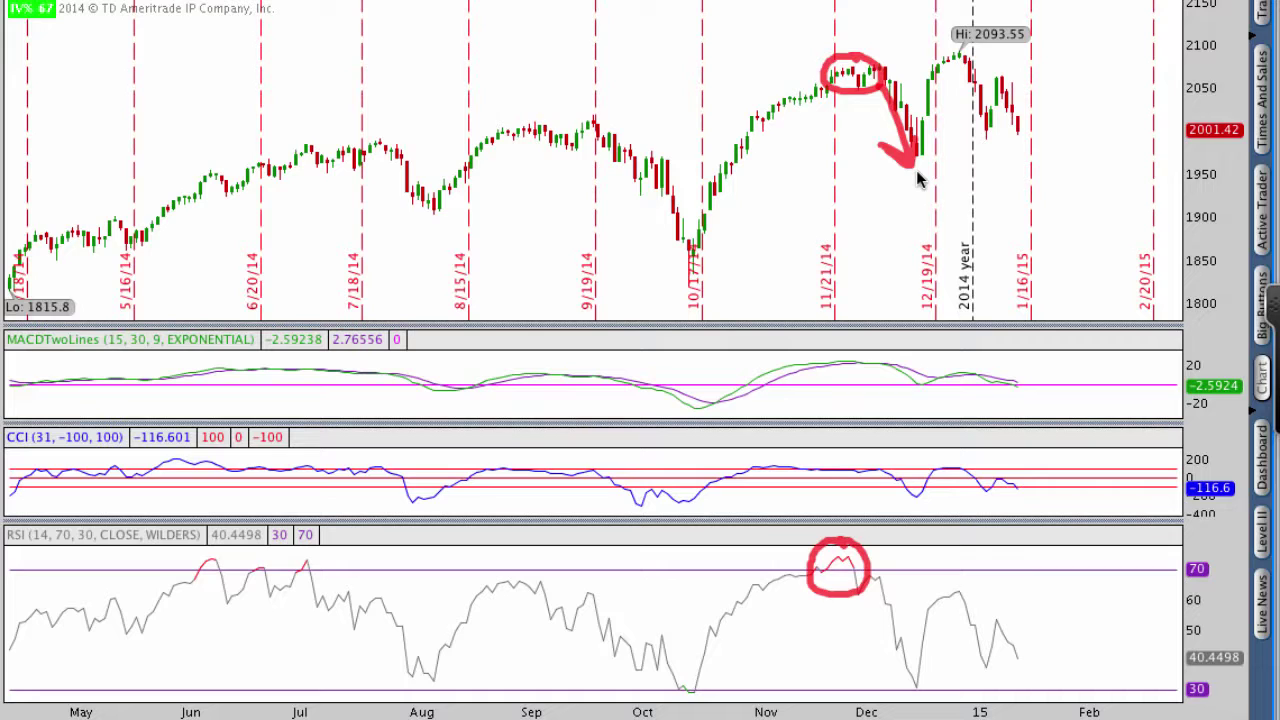
pyautogui.press('Escape')
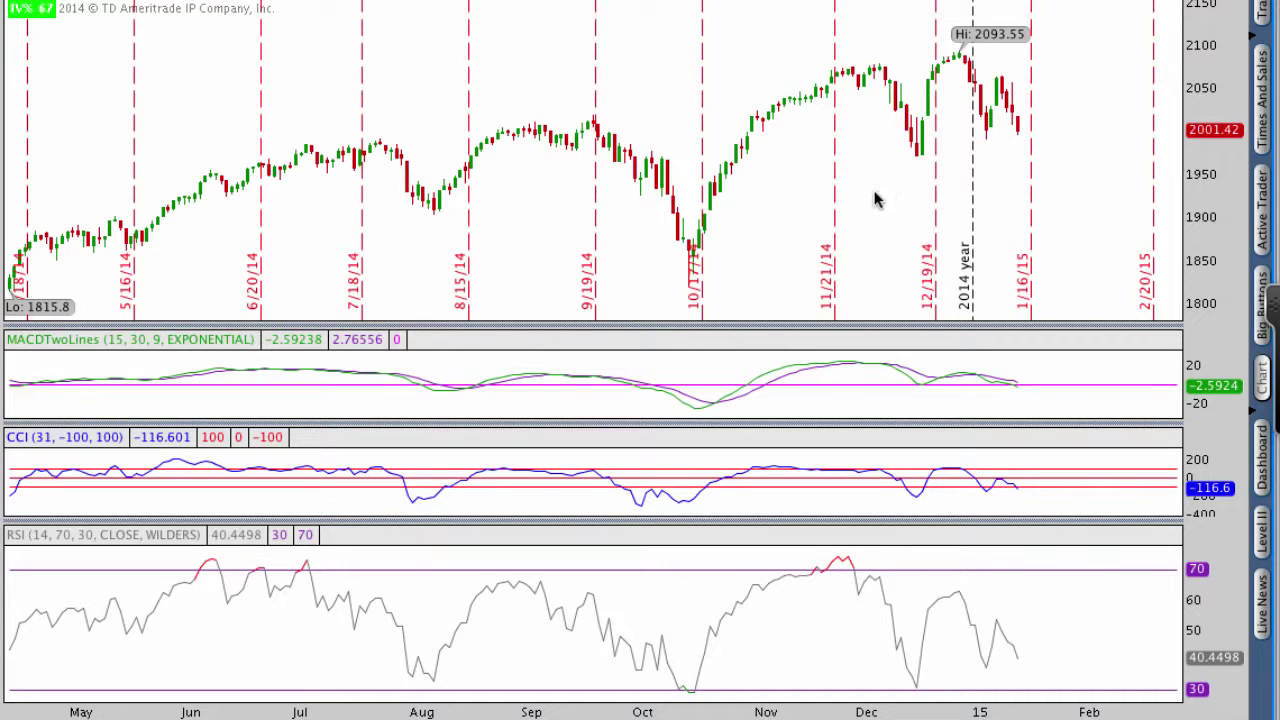
# Compare the RSI's June and July peaks above 70 with price, and review the October low and late-November price top.
pyautogui.moveTo(315, 550)
pyautogui.mouseDown()
pyautogui.moveTo(218, 543)
pyautogui.moveTo(180, 570)
pyautogui.moveTo(223, 594)
pyautogui.moveTo(310, 592)
pyautogui.moveTo(326, 556)
pyautogui.moveTo(309, 543)
pyautogui.mouseUp()
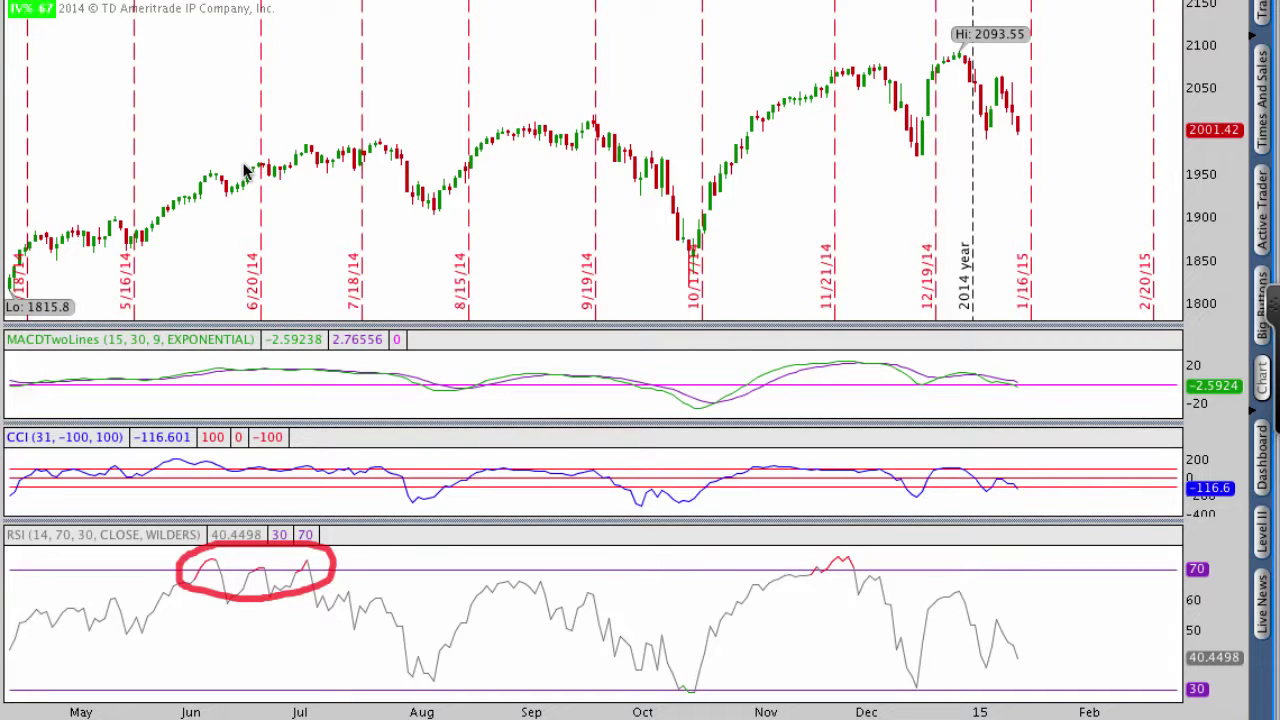
pyautogui.moveTo(245, 163)
pyautogui.mouseDown()
pyautogui.moveTo(195, 189)
pyautogui.moveTo(289, 194)
pyautogui.moveTo(368, 160)
pyautogui.moveTo(218, 157)
pyautogui.mouseUp()
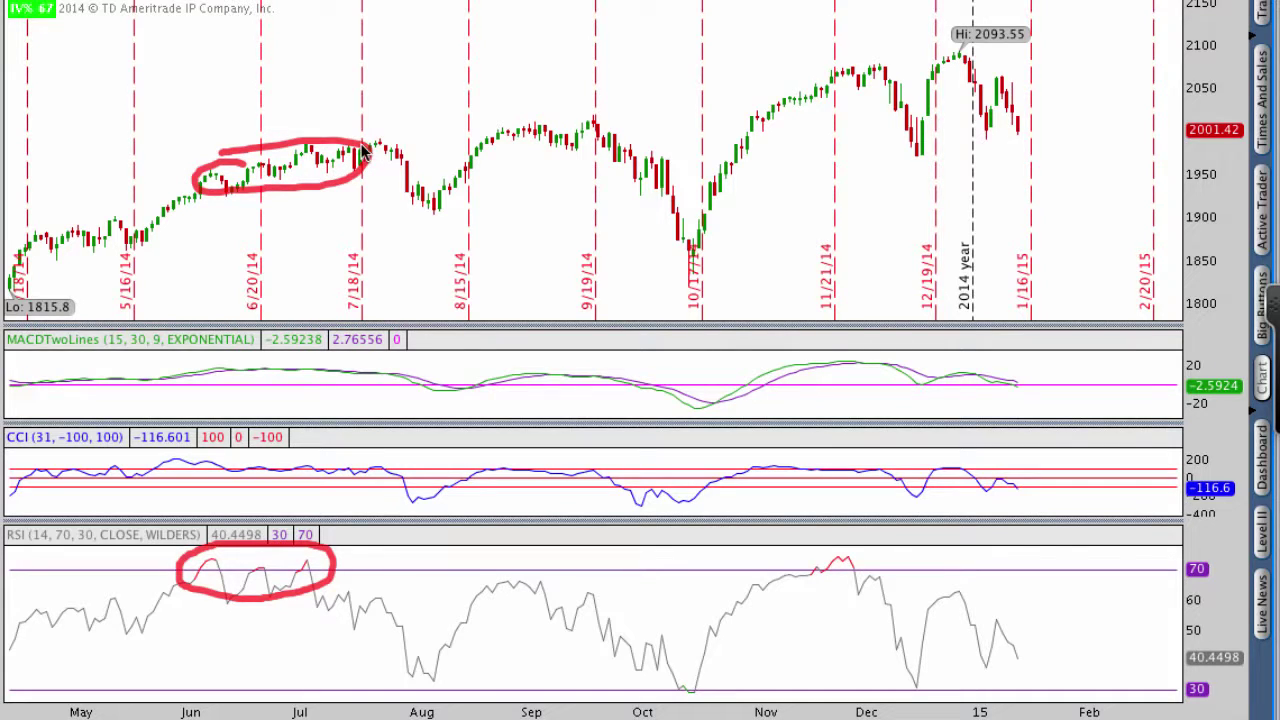
pyautogui.moveTo(365, 150)
pyautogui.mouseDown()
pyautogui.moveTo(388, 152)
pyautogui.moveTo(438, 210)
pyautogui.moveTo(407, 198)
pyautogui.moveTo(437, 192)
pyautogui.moveTo(442, 208)
pyautogui.mouseUp()
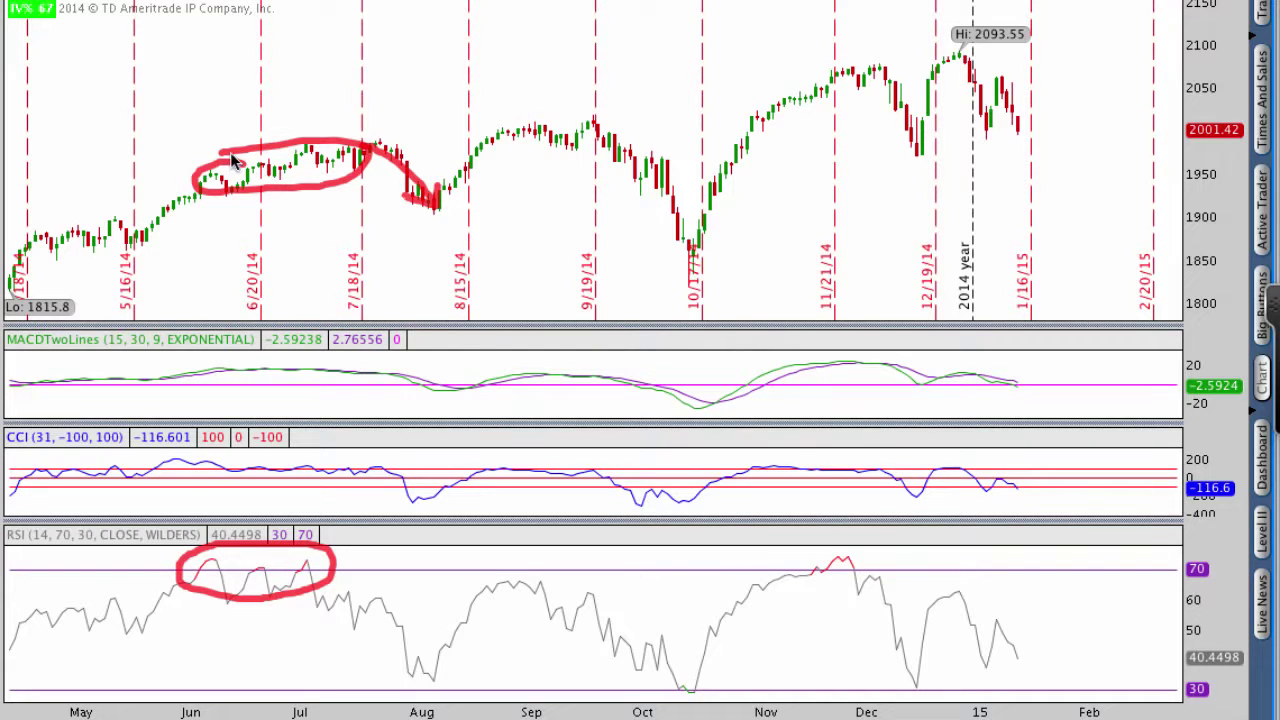
pyautogui.moveTo(232, 155); pyautogui.dragTo(214, 158)
pyautogui.moveTo(704, 240)
pyautogui.mouseDown()
pyautogui.moveTo(685, 227)
pyautogui.moveTo(690, 274)
pyautogui.moveTo(704, 232)
pyautogui.mouseUp()
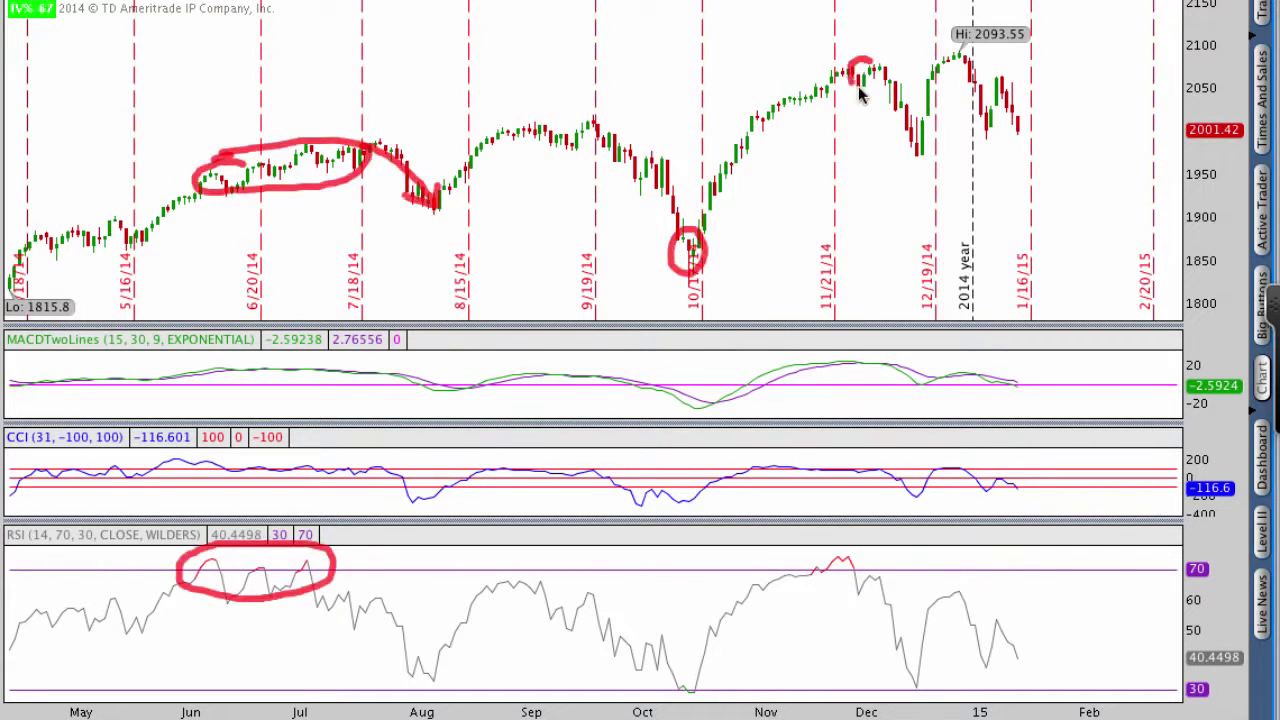
pyautogui.moveTo(857, 86); pyautogui.dragTo(852, 78)
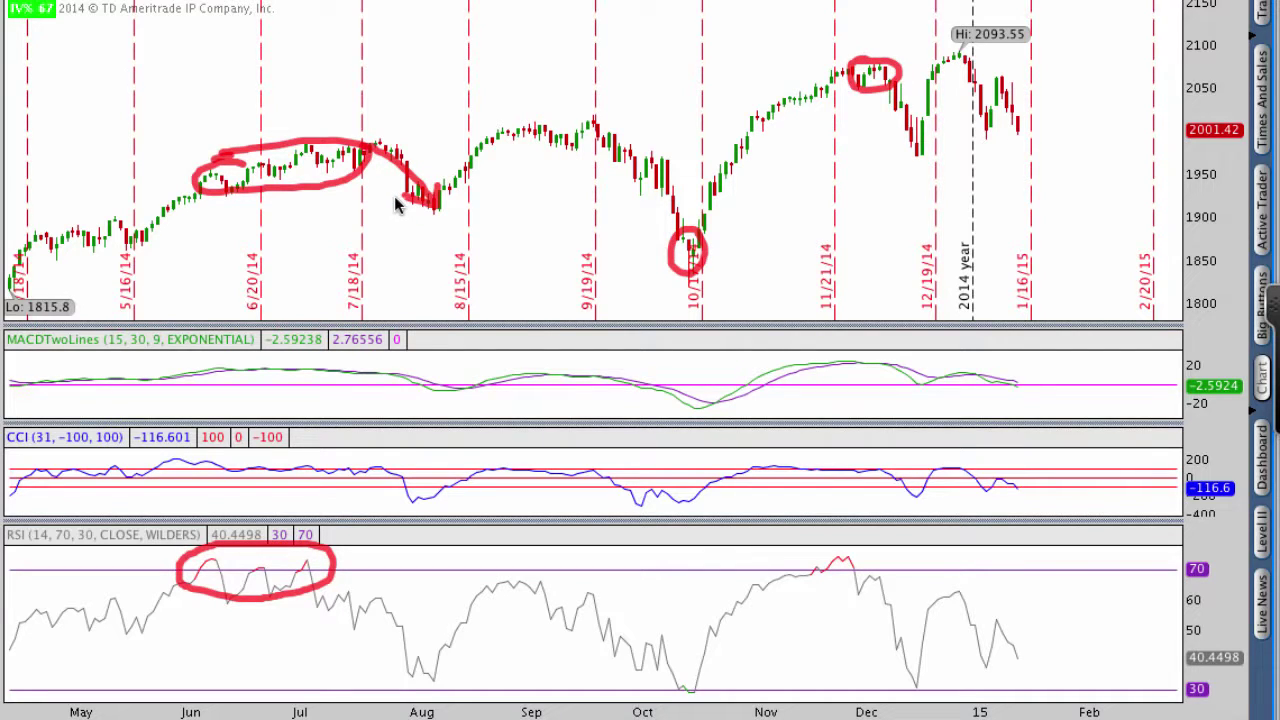
pyautogui.press('Escape')
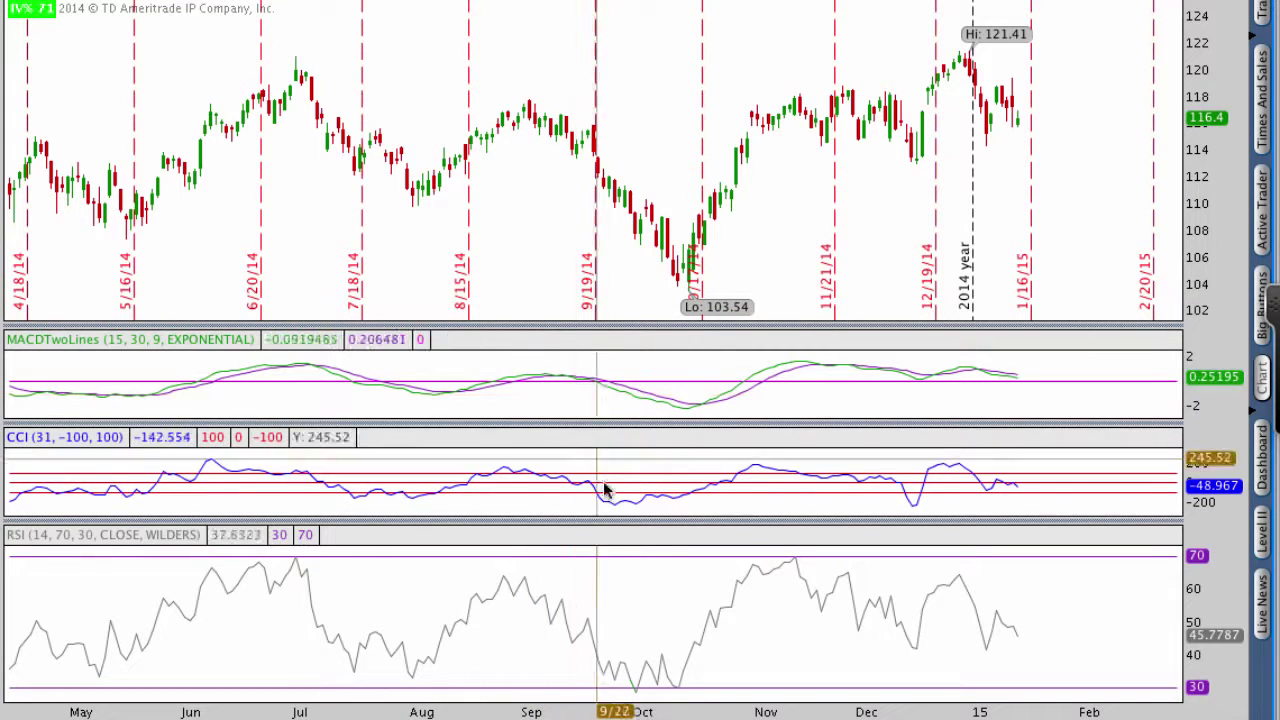
# Enlarge the CCI pane by lowering its border with the RSI pane.
pyautogui.moveTo(611, 523); pyautogui.dragTo(621, 569)
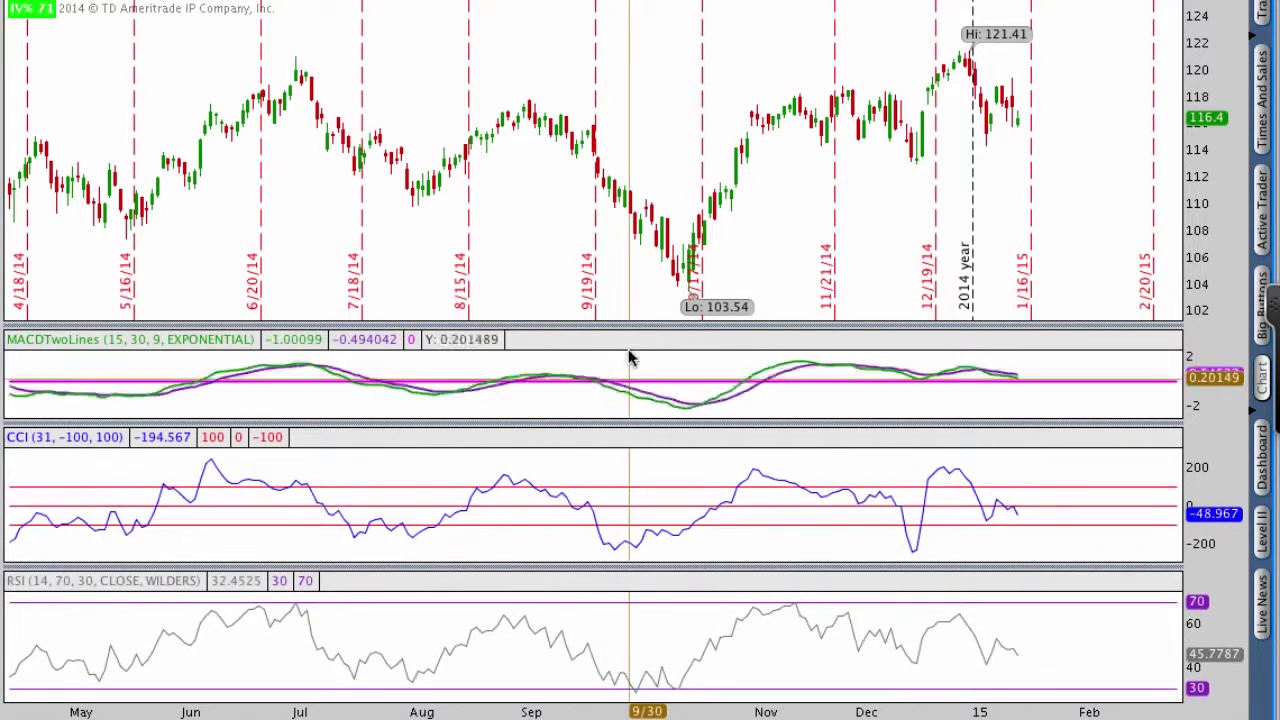
# Enlarge the MACDTwoLines pane and trace red waves over the CCI, RSI and MACD lines, with a temporary vertical line through their early-September peaks.
pyautogui.moveTo(629, 322); pyautogui.dragTo(619, 278)
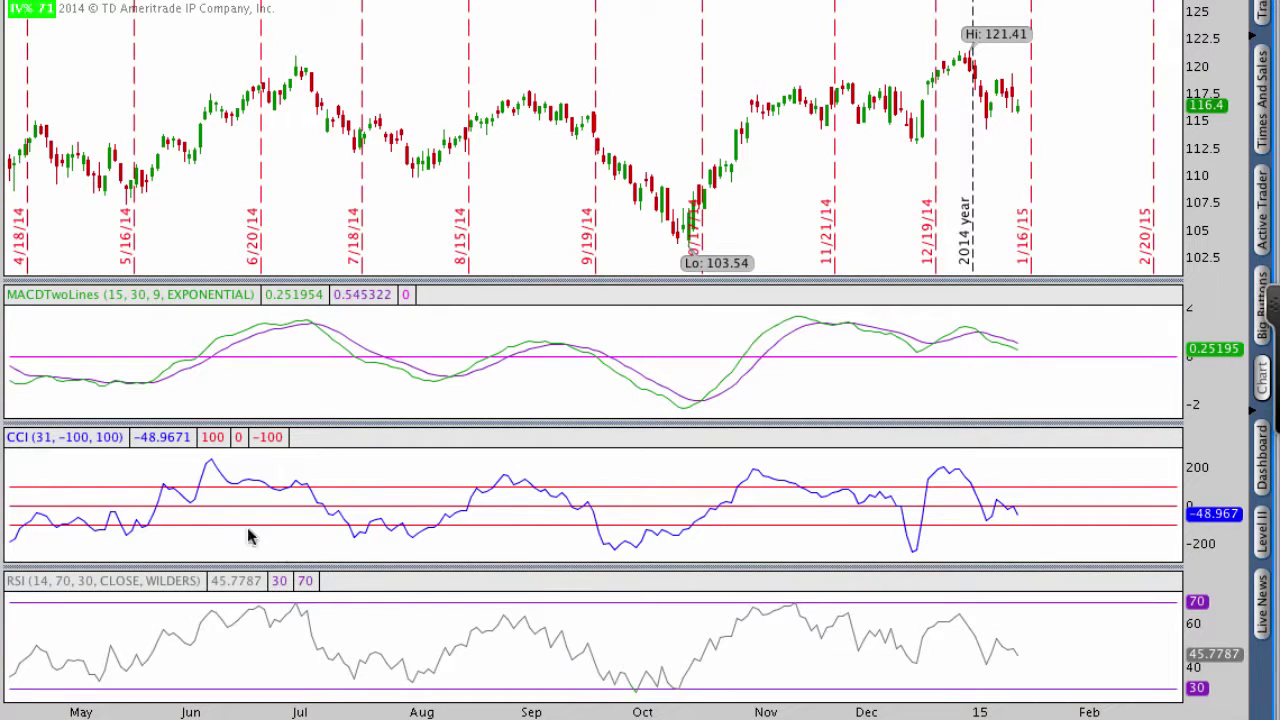
pyautogui.moveTo(25, 530)
pyautogui.mouseDown()
pyautogui.moveTo(170, 490)
pyautogui.moveTo(480, 523)
pyautogui.moveTo(712, 522)
pyautogui.moveTo(857, 494)
pyautogui.moveTo(910, 544)
pyautogui.mouseUp()
pyautogui.moveTo(16, 666)
pyautogui.mouseDown()
pyautogui.moveTo(197, 621)
pyautogui.moveTo(371, 668)
pyautogui.moveTo(505, 642)
pyautogui.moveTo(612, 676)
pyautogui.moveTo(752, 645)
pyautogui.moveTo(908, 654)
pyautogui.mouseUp()
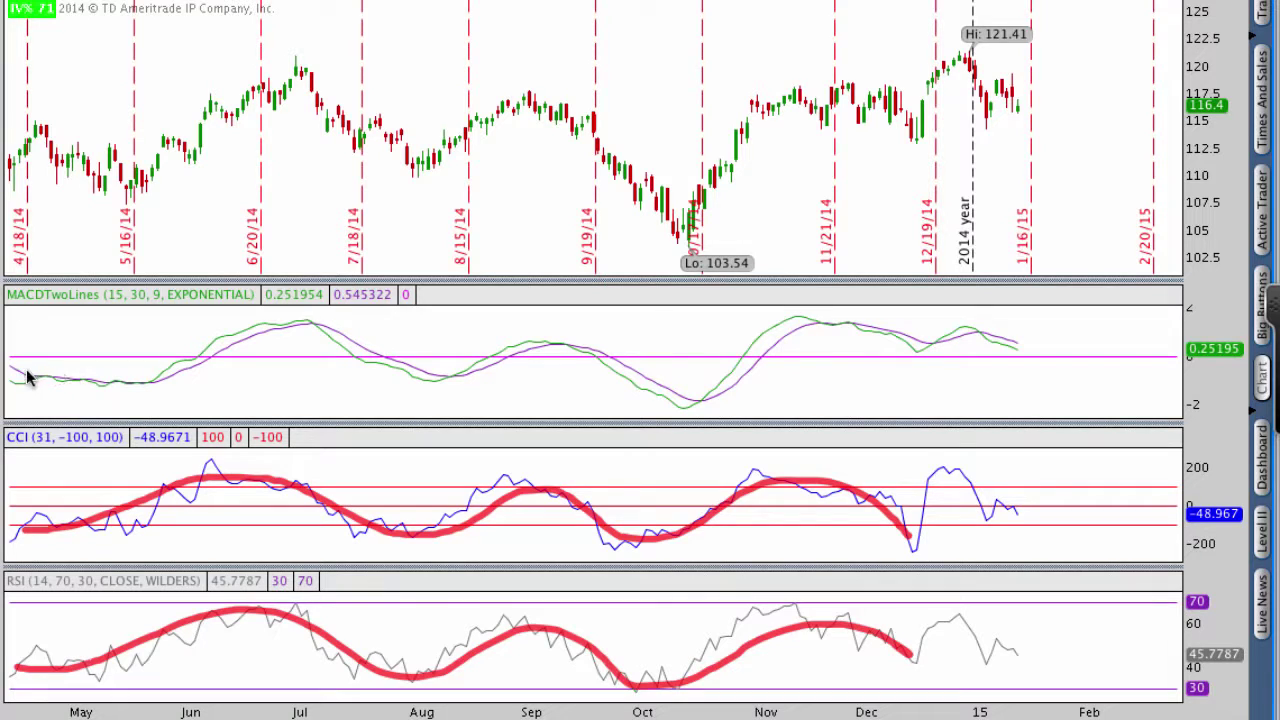
pyautogui.moveTo(25, 372)
pyautogui.mouseDown()
pyautogui.moveTo(200, 388)
pyautogui.moveTo(366, 355)
pyautogui.moveTo(635, 392)
pyautogui.moveTo(780, 360)
pyautogui.moveTo(900, 363)
pyautogui.mouseUp()
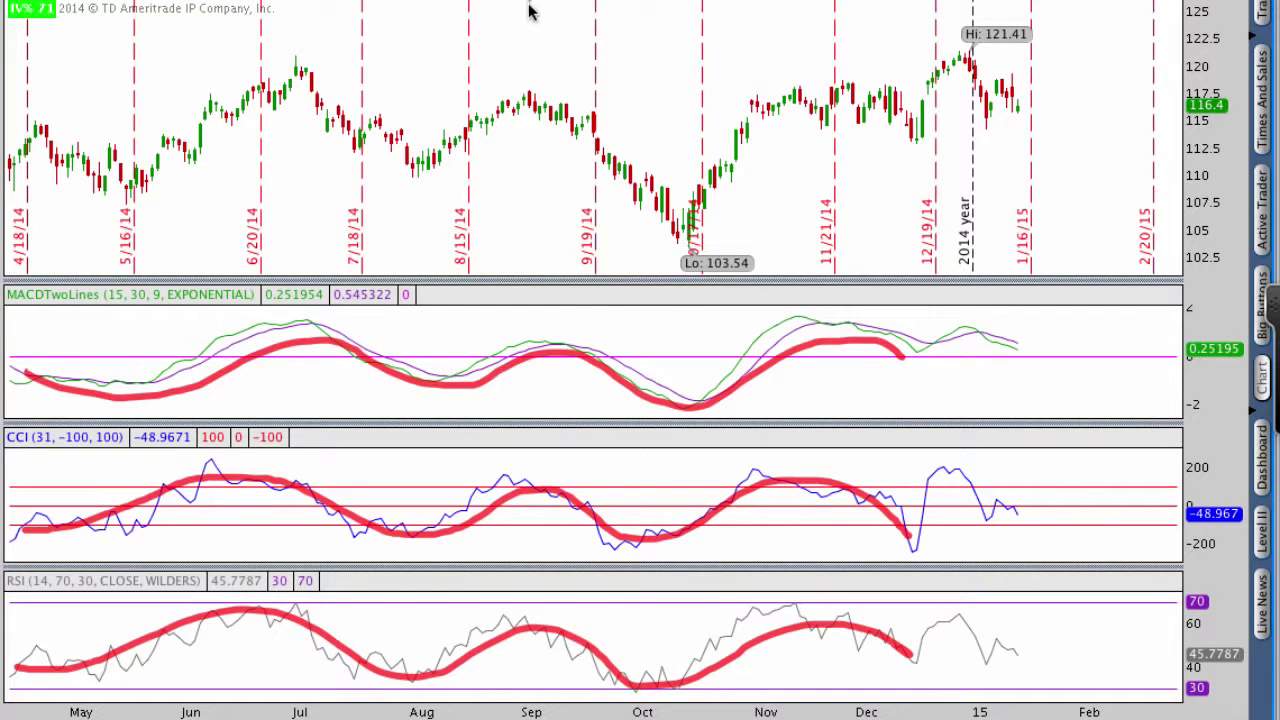
pyautogui.moveTo(529, 4)
pyautogui.mouseDown()
pyautogui.moveTo(554, 377)
pyautogui.moveTo(534, 719)
pyautogui.mouseUp()
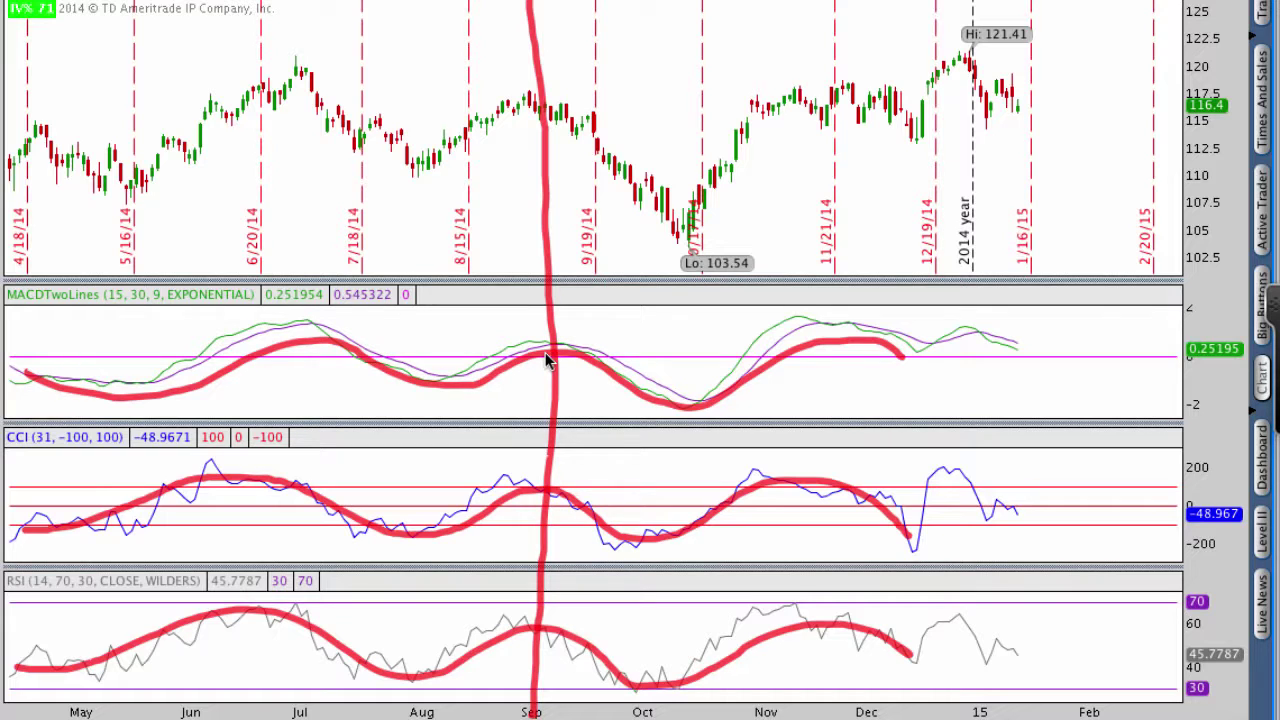
pyautogui.press('Escape')
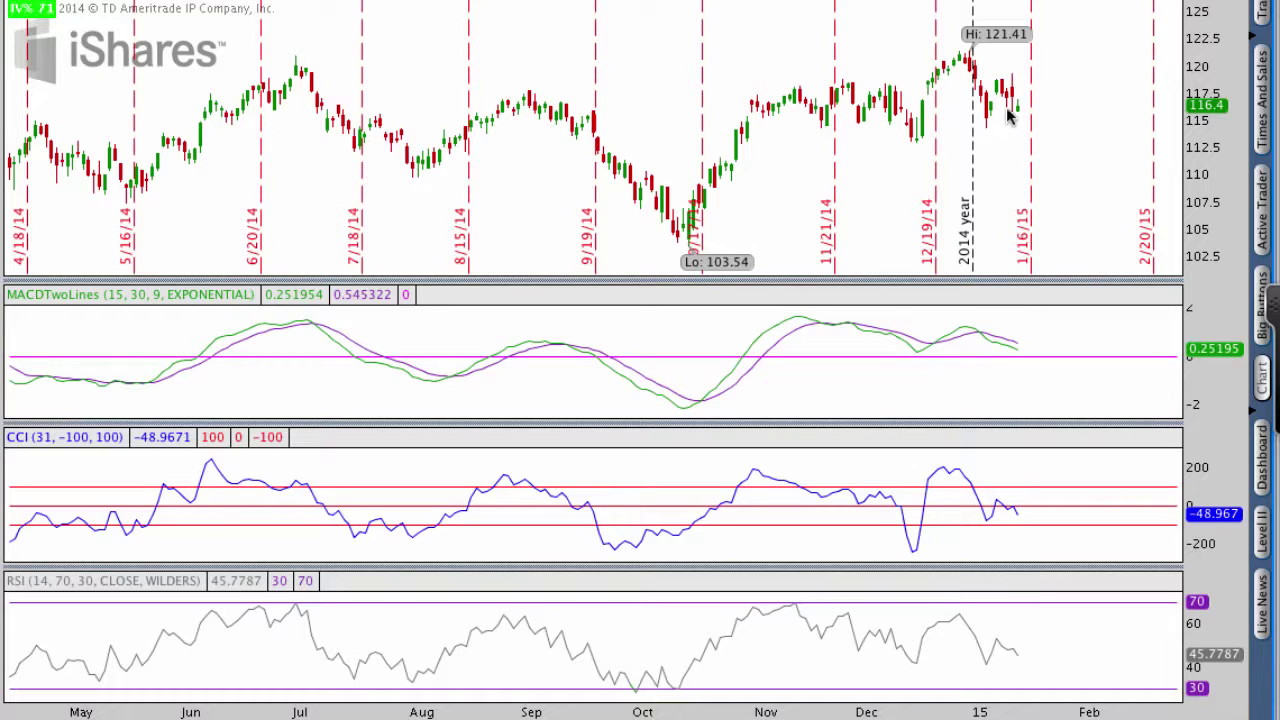
# Mark the latest downturn with red arrows on the price, MACDTwoLines, CCI and RSI panes, and clear the markings.
pyautogui.moveTo(924, 100)
pyautogui.mouseDown()
pyautogui.moveTo(947, 65)
pyautogui.moveTo(1012, 100)
pyautogui.moveTo(1016, 72)
pyautogui.mouseUp()
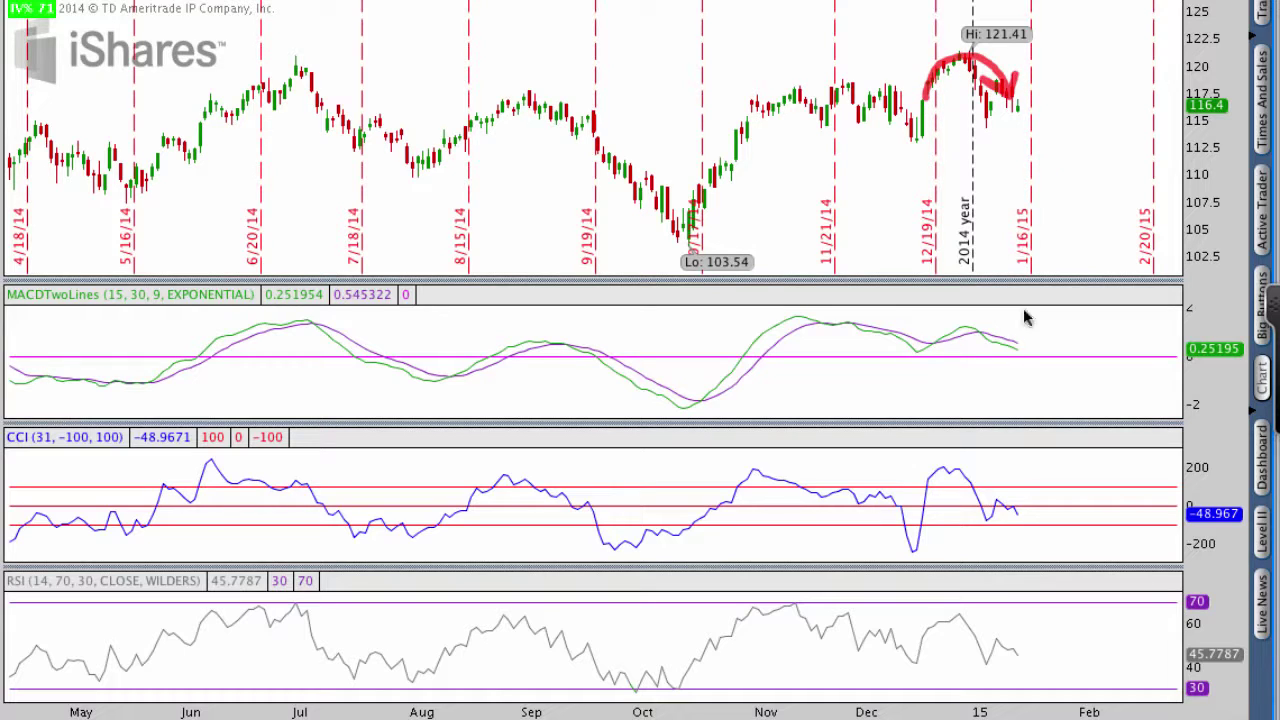
pyautogui.moveTo(977, 326); pyautogui.dragTo(1035, 362)
pyautogui.moveTo(984, 350); pyautogui.dragTo(1034, 362)
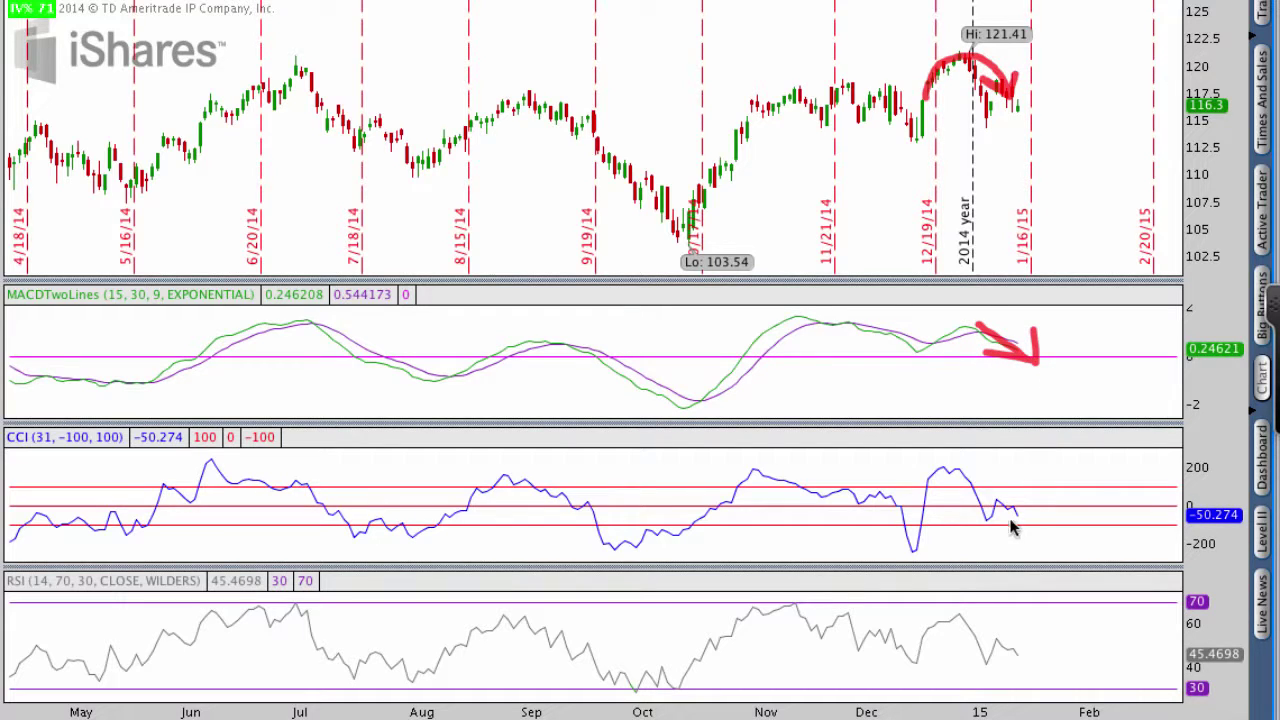
pyautogui.moveTo(995, 505); pyautogui.dragTo(1014, 520)
pyautogui.press('Escape')
pyautogui.hotkey('ctrl', 'z')
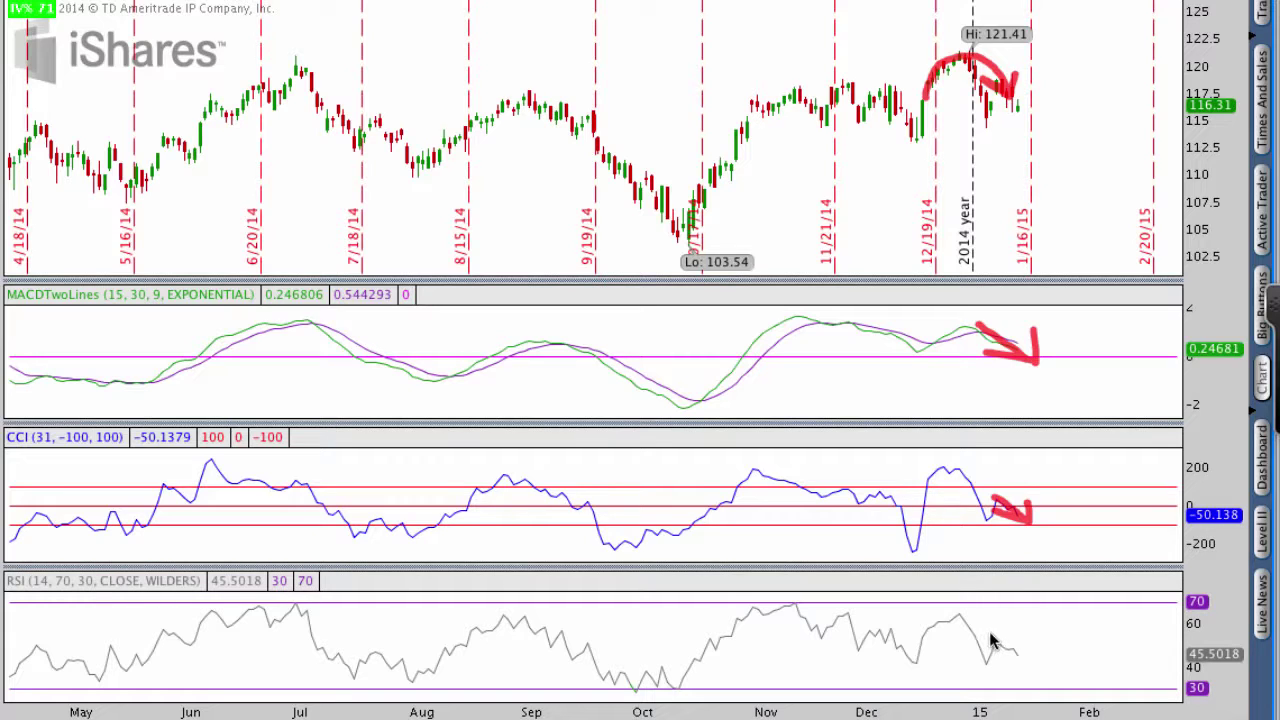
pyautogui.moveTo(988, 640)
pyautogui.mouseDown()
pyautogui.moveTo(1025, 658)
pyautogui.moveTo(1024, 640)
pyautogui.mouseUp()
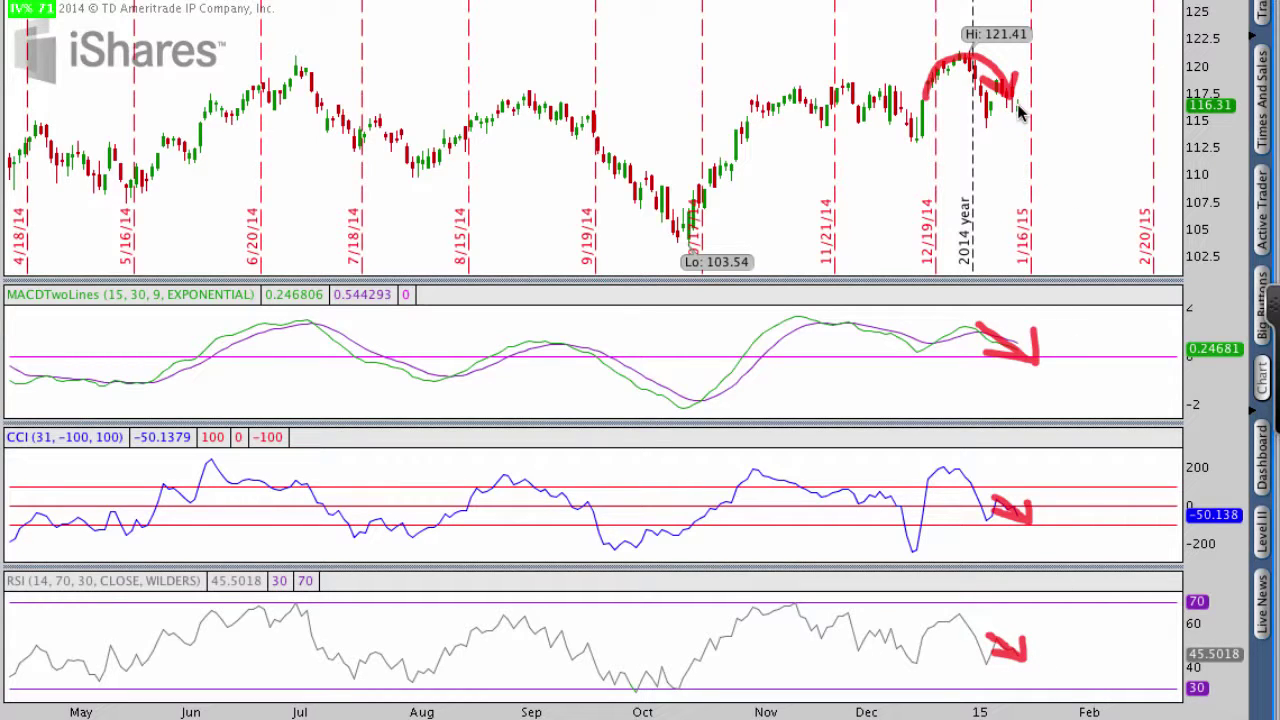
pyautogui.moveTo(1015, 112)
pyautogui.mouseDown()
pyautogui.moveTo(1040, 145)
pyautogui.moveTo(1012, 130)
pyautogui.moveTo(1042, 122)
pyautogui.mouseUp()
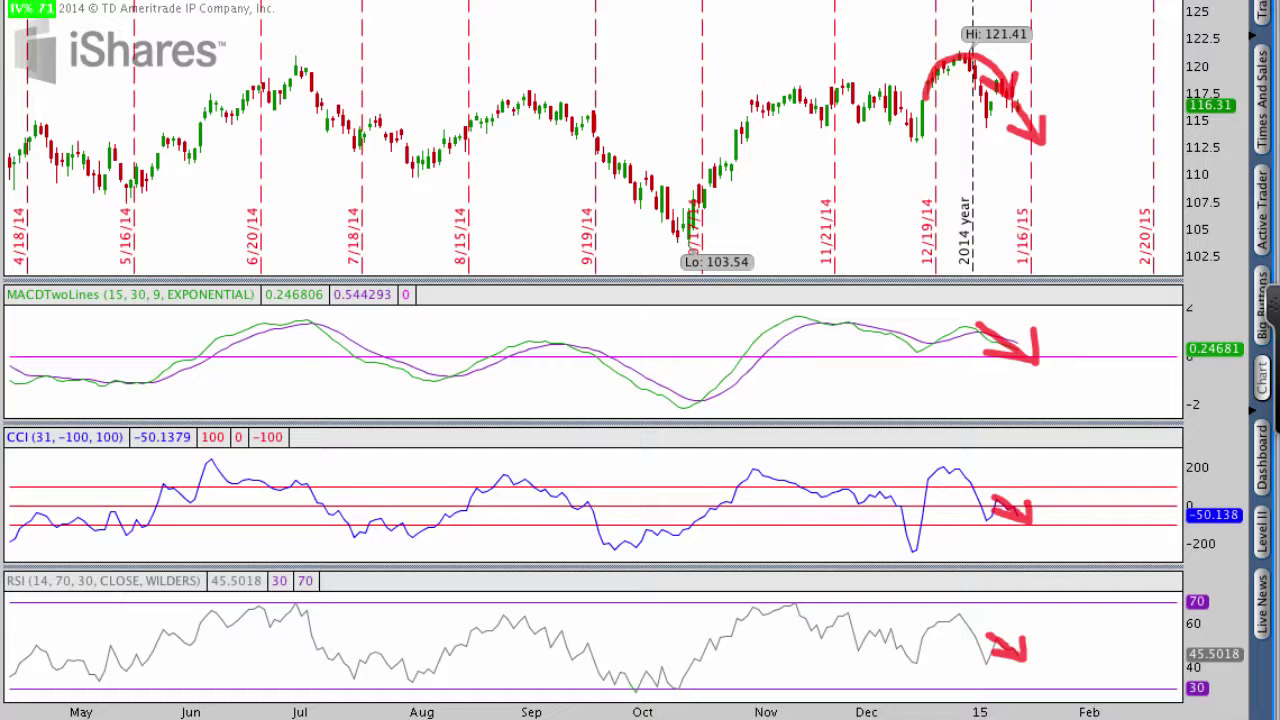
pyautogui.press('Escape')
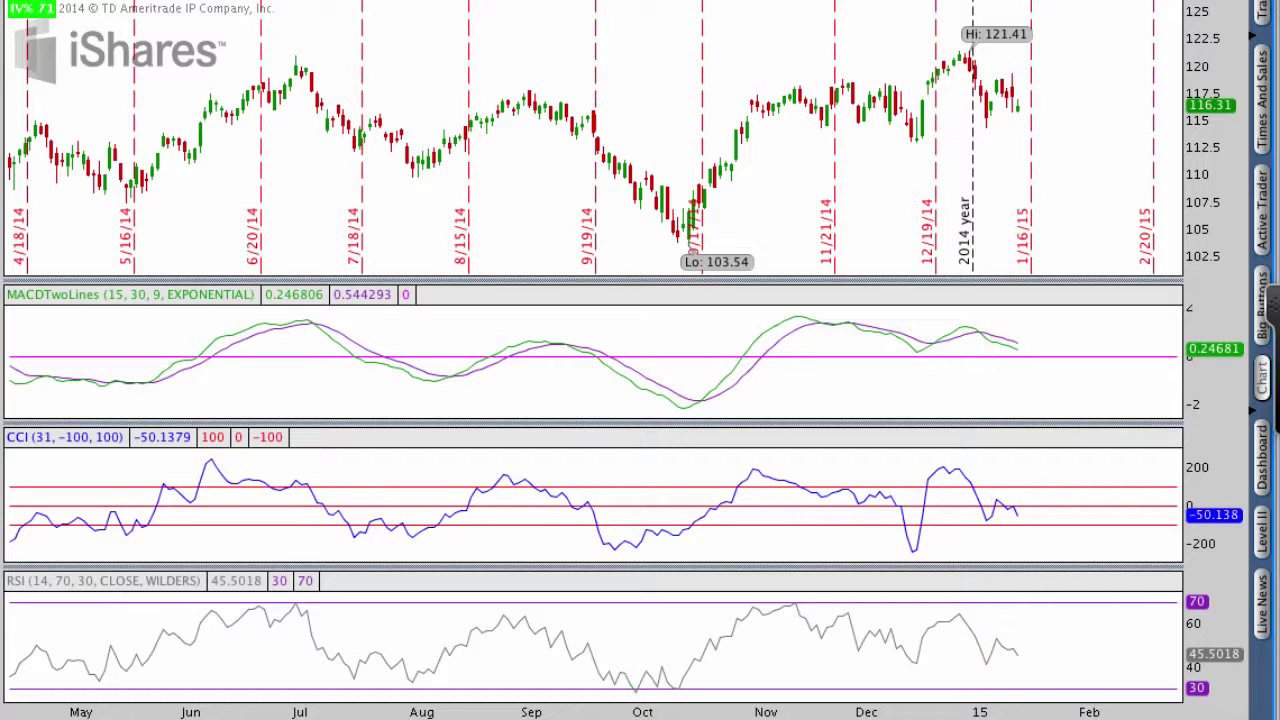